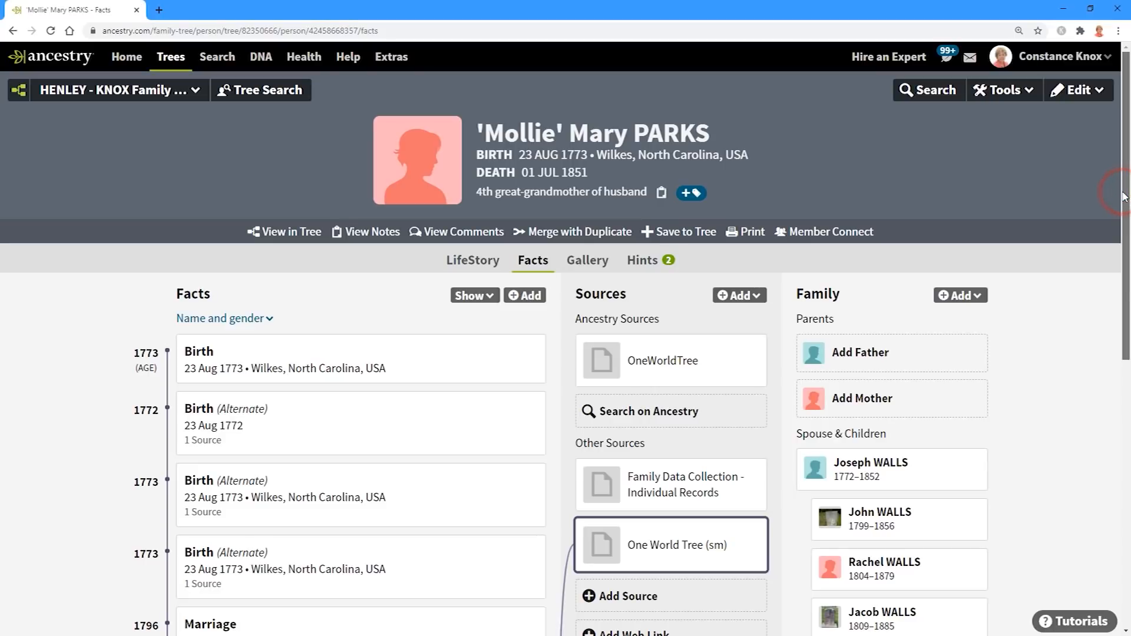
# Review the ancestor's birth, marriage and death facts for duplicates, along with the attached sources and family members
pyautogui.moveTo(1124, 196); pyautogui.dragTo(1126, 212)
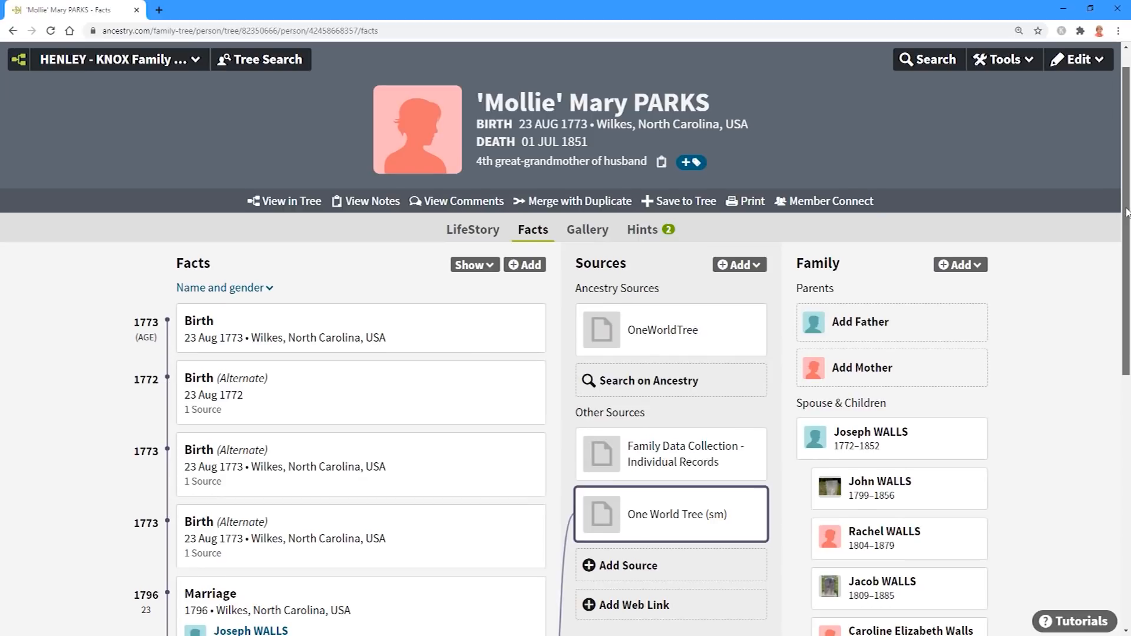
pyautogui.scroll(1, 1126, 212)
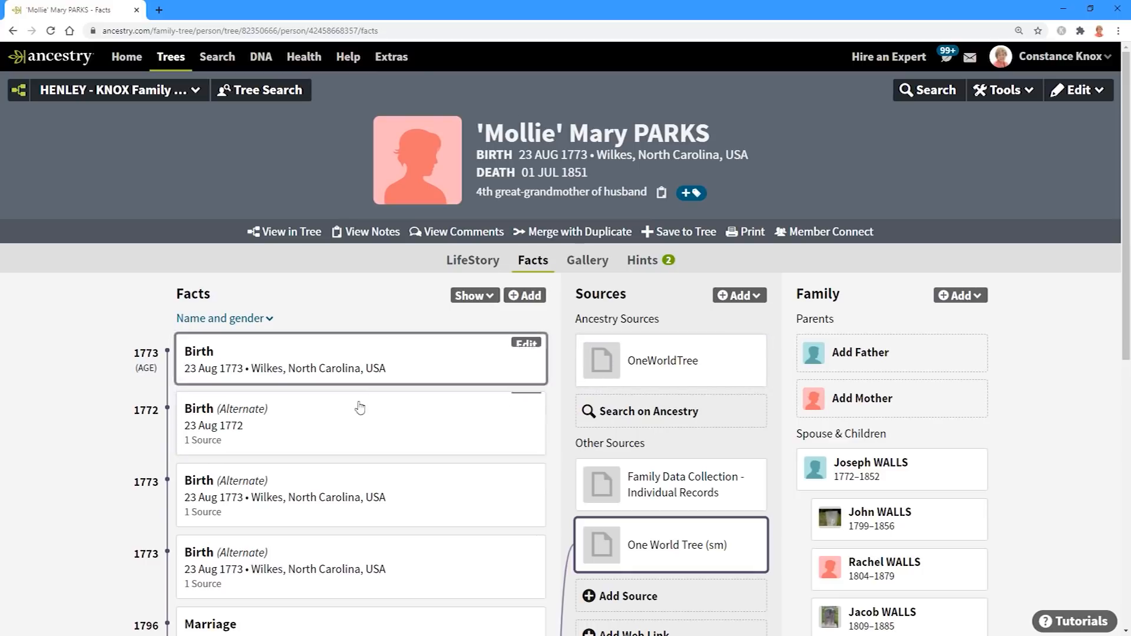
pyautogui.moveTo(1125, 258); pyautogui.dragTo(1124, 477)
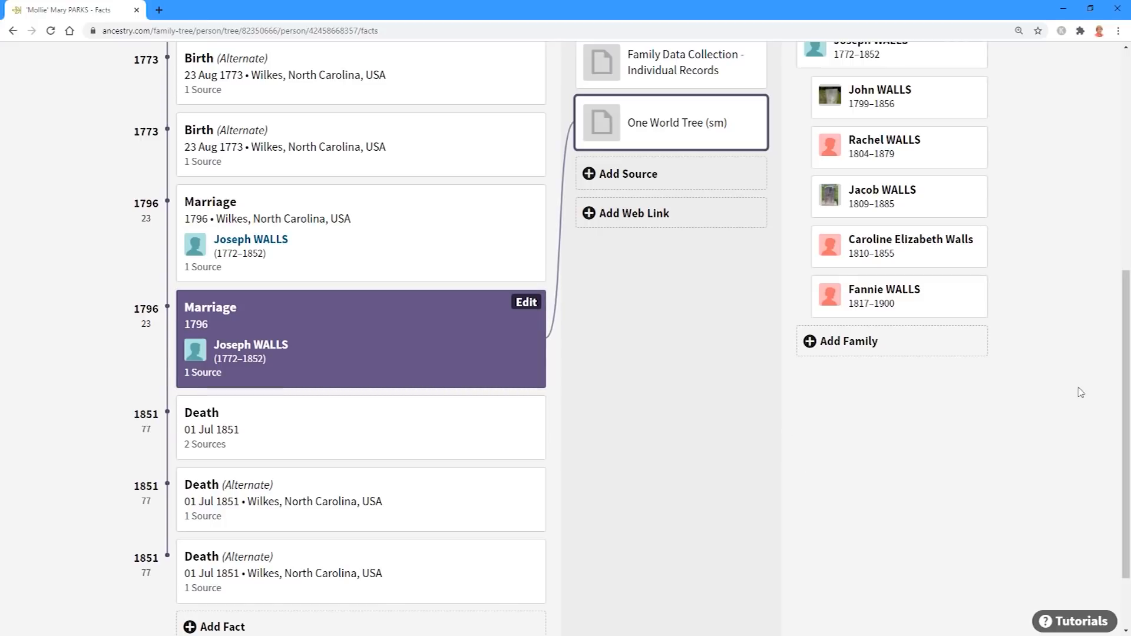
pyautogui.moveTo(1125, 372); pyautogui.dragTo(1128, 153)
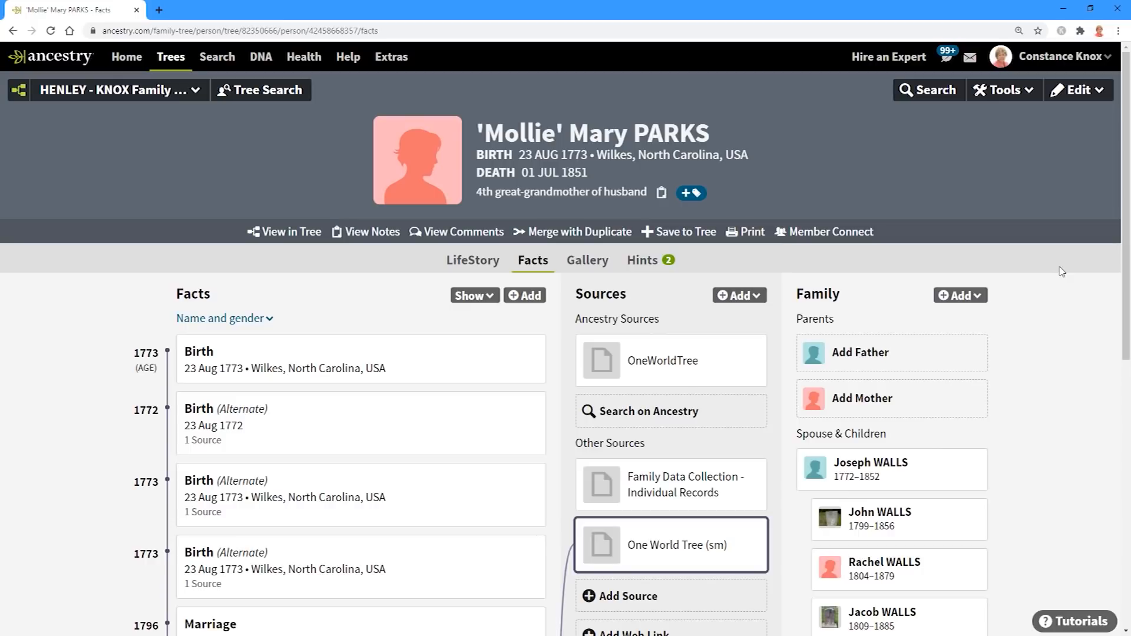
pyautogui.moveTo(650, 539)
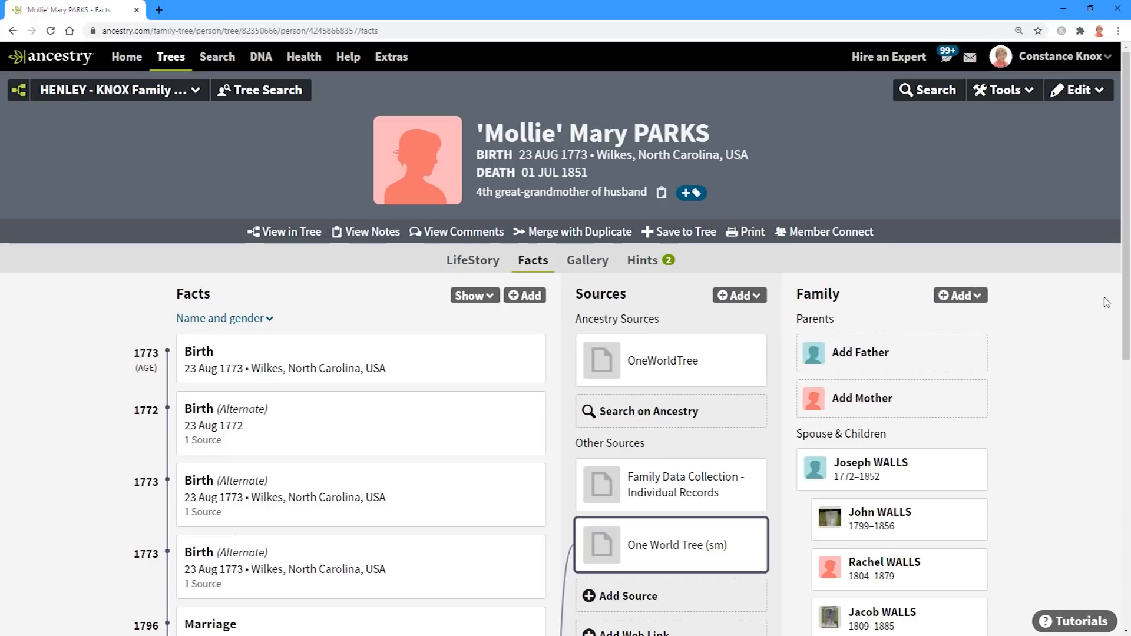
pyautogui.scroll(-2, 383, 471)
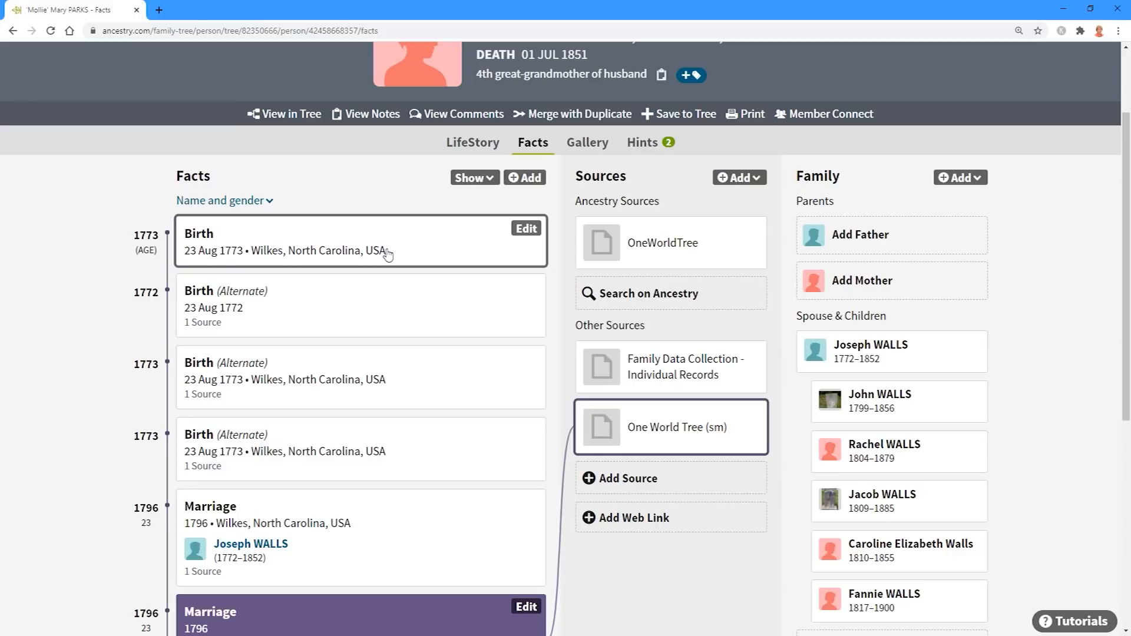
pyautogui.scroll(2, 387, 254)
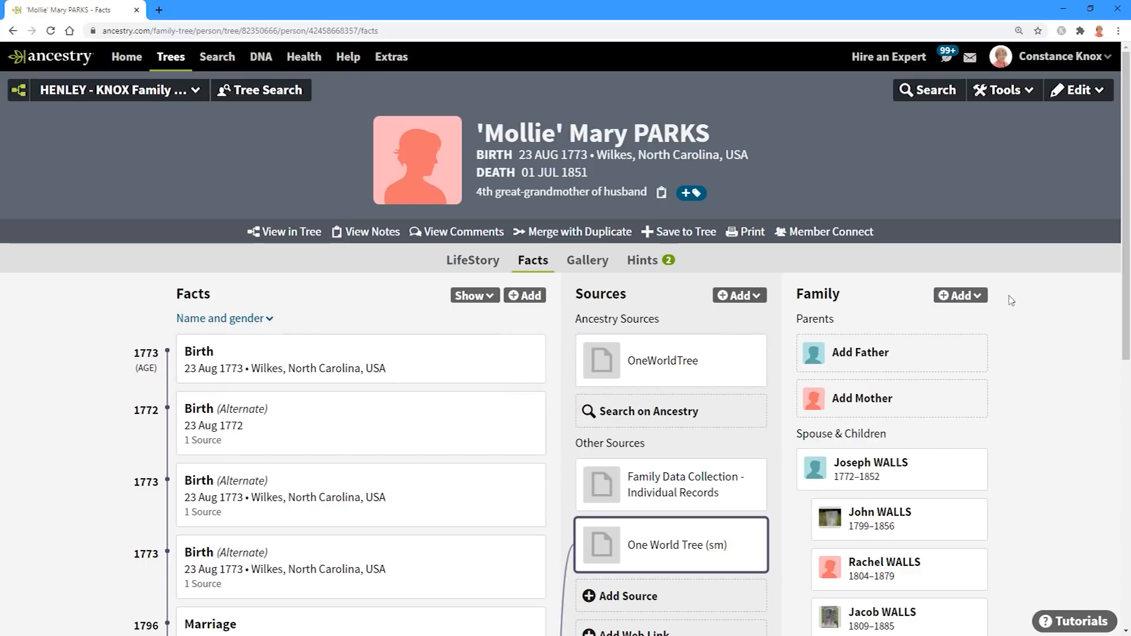
# Expand the name and gender facts and check the preferred name for linked sources
pyautogui.click(260, 318)
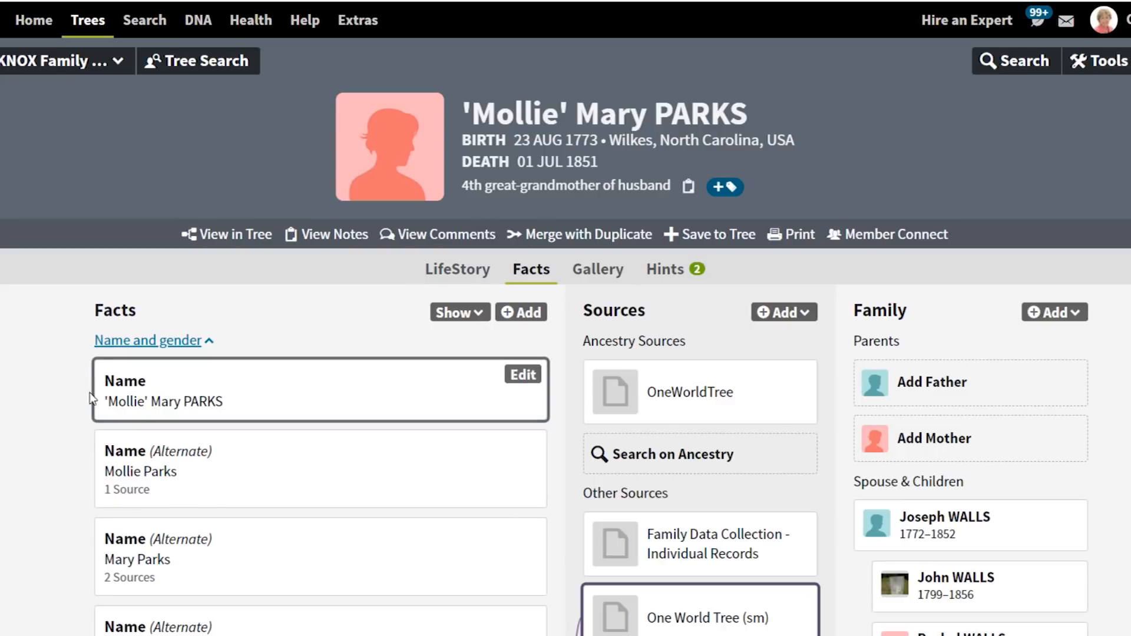
pyautogui.scroll(-3, 65, 416)
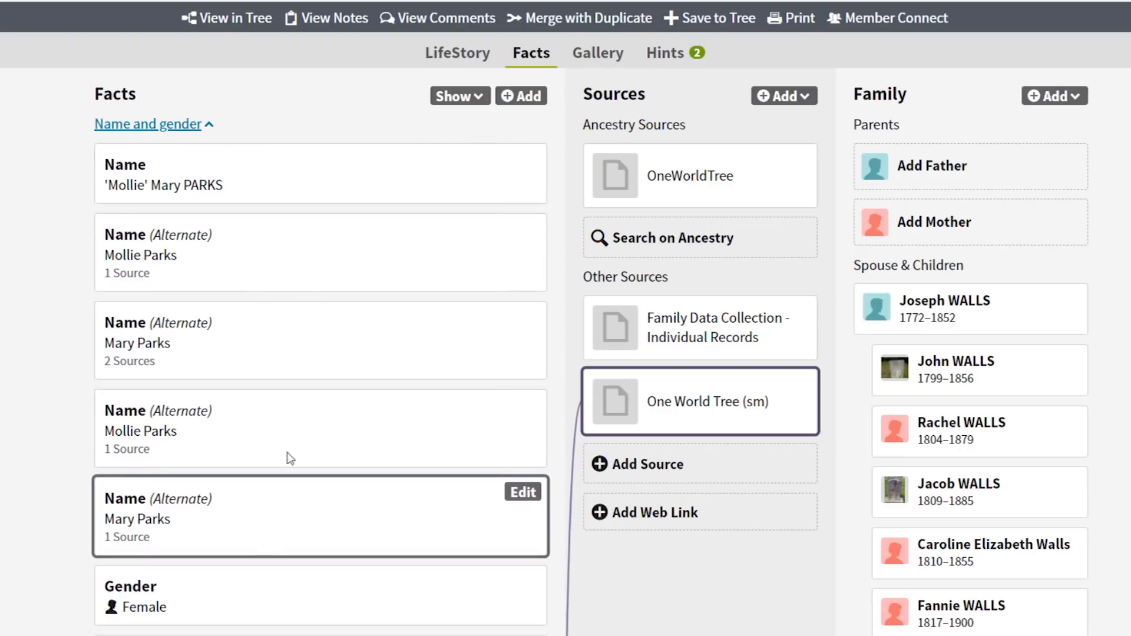
pyautogui.click(362, 179)
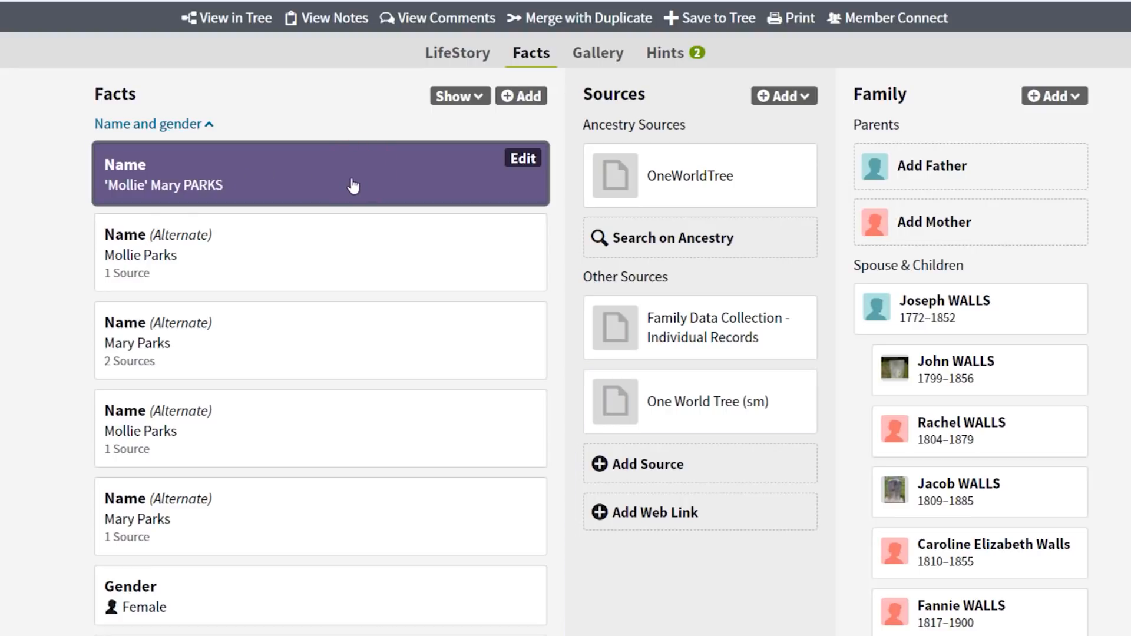
pyautogui.scroll(4, 347, 183)
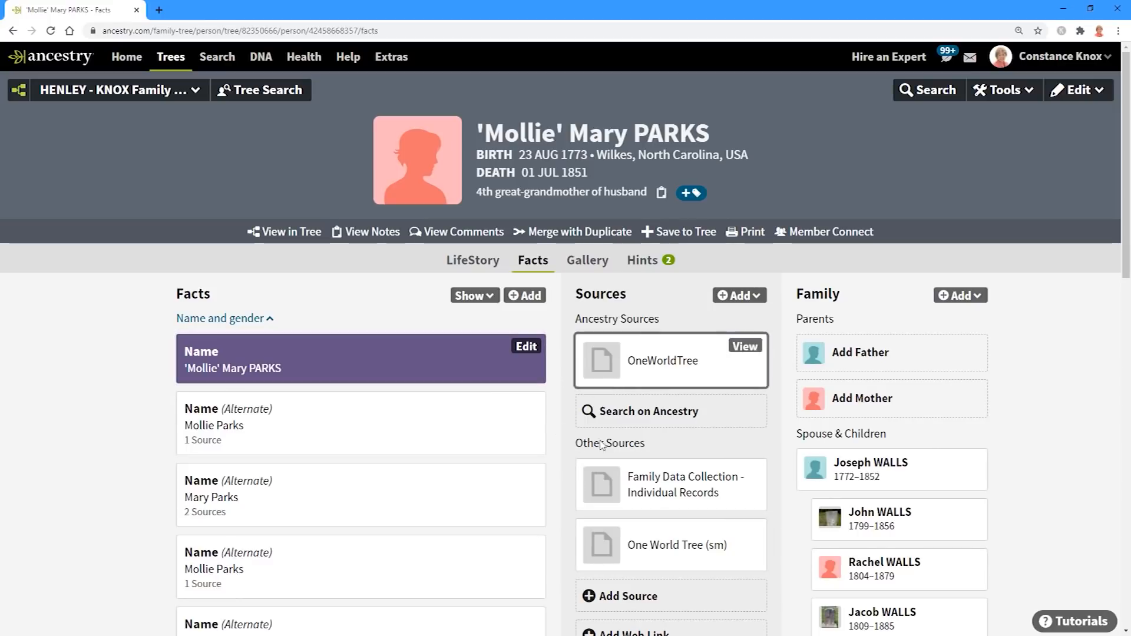
# Compare the sources of the two alternate nickname facts and delete the duplicate linked to One World Tree (sm)
pyautogui.scroll(-3, 745, 583)
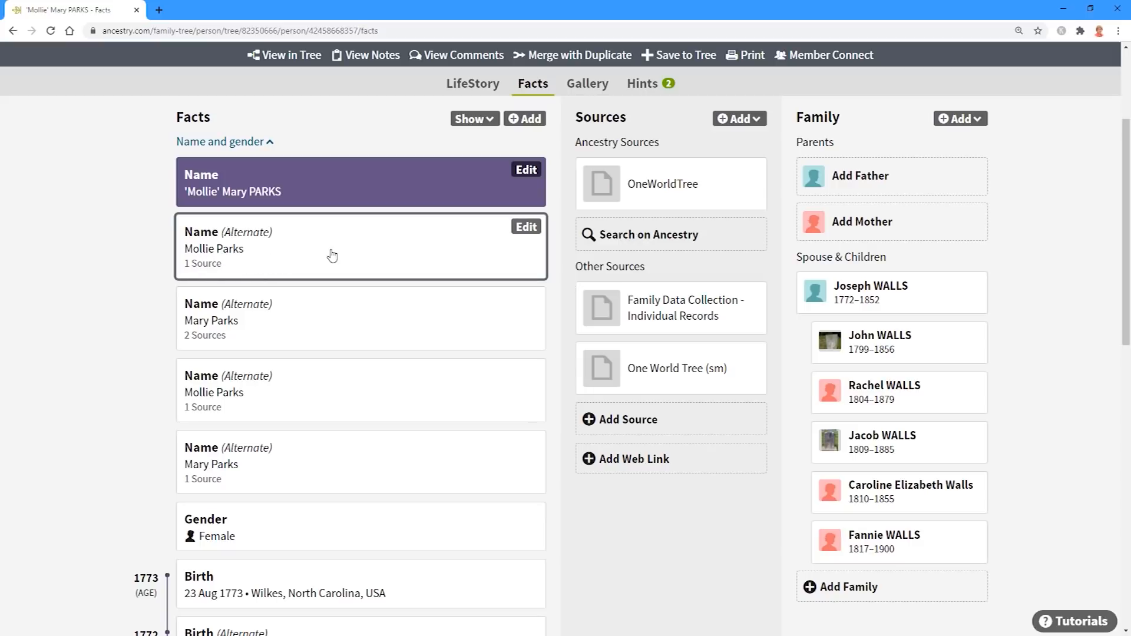
pyautogui.click(375, 256)
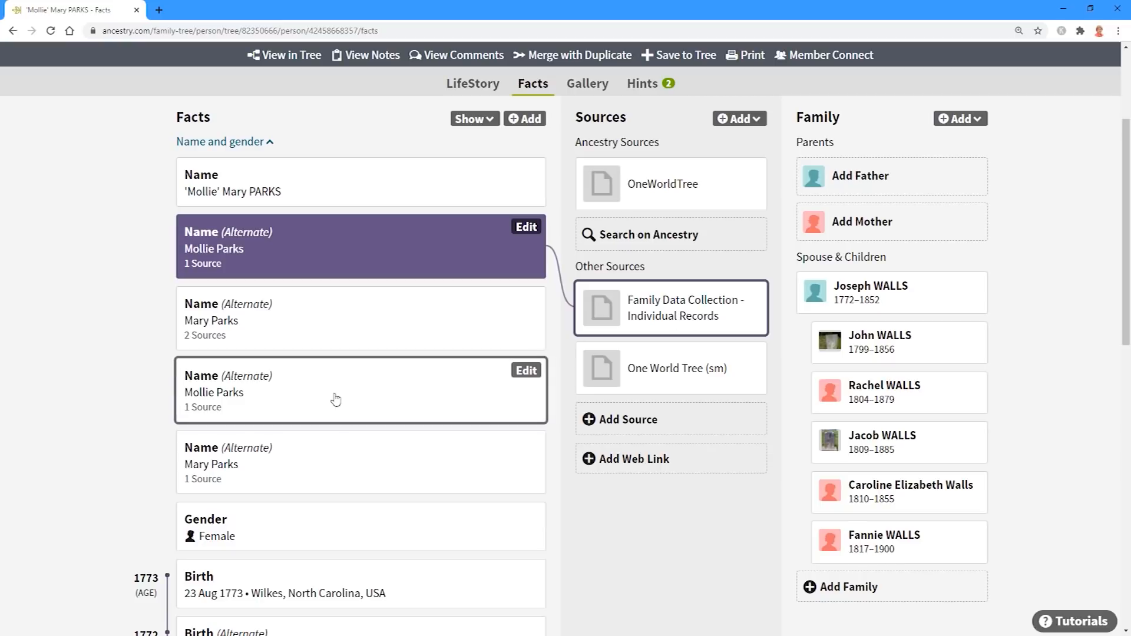
pyautogui.click(311, 396)
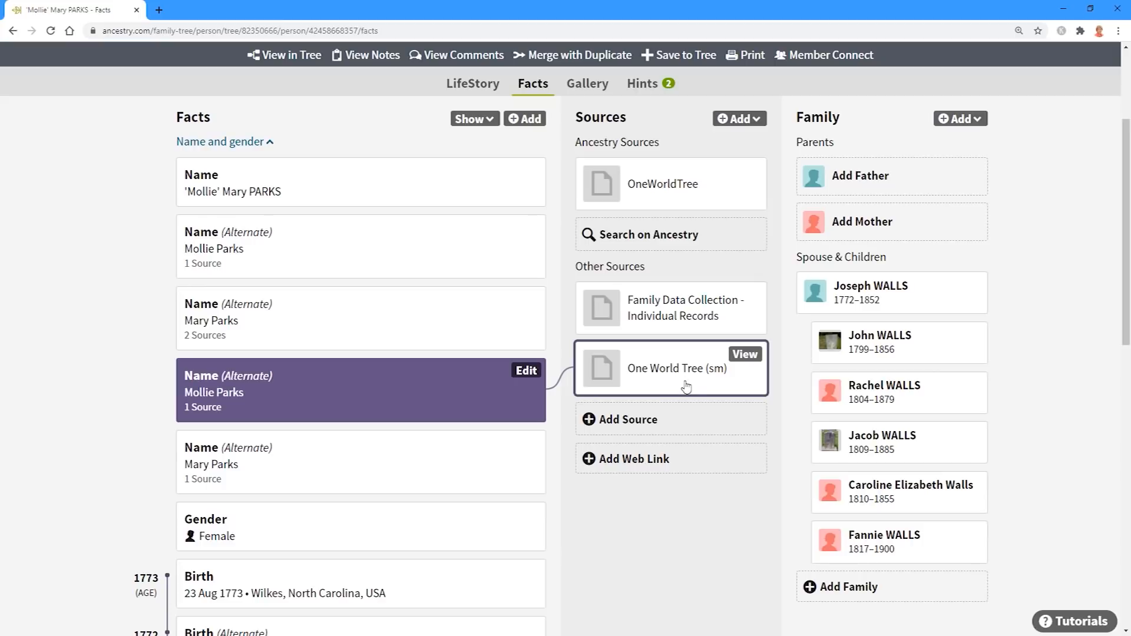
pyautogui.click(527, 371)
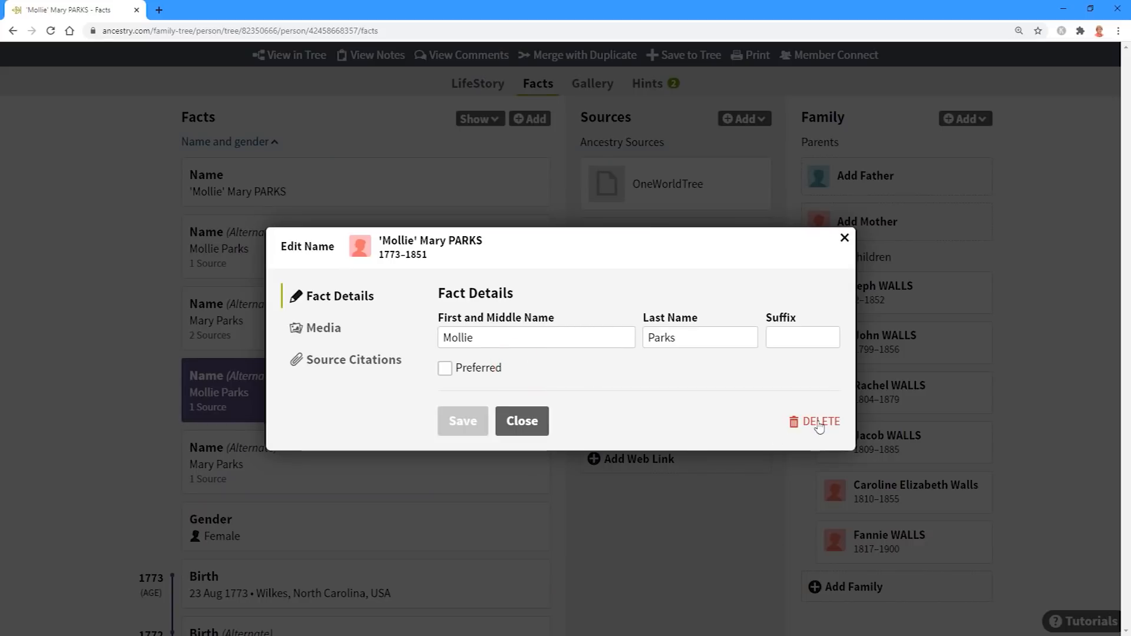
pyautogui.click(819, 426)
pyautogui.click(715, 526)
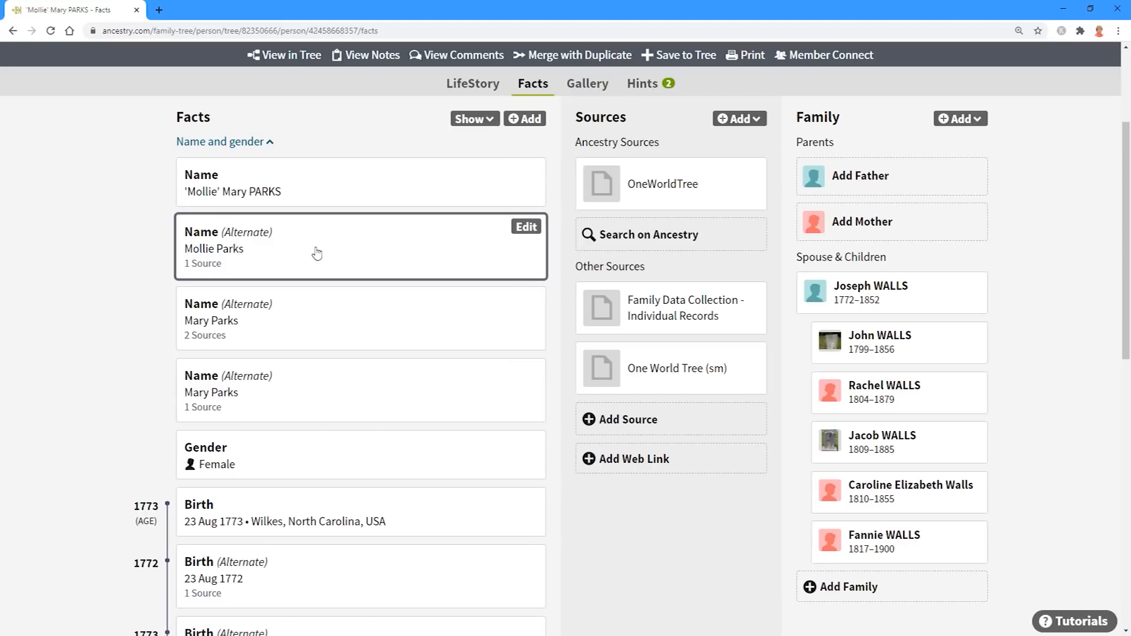
# Attach the OneWorldTree source citation to the remaining alternate nickname fact and check its source links
pyautogui.click(317, 253)
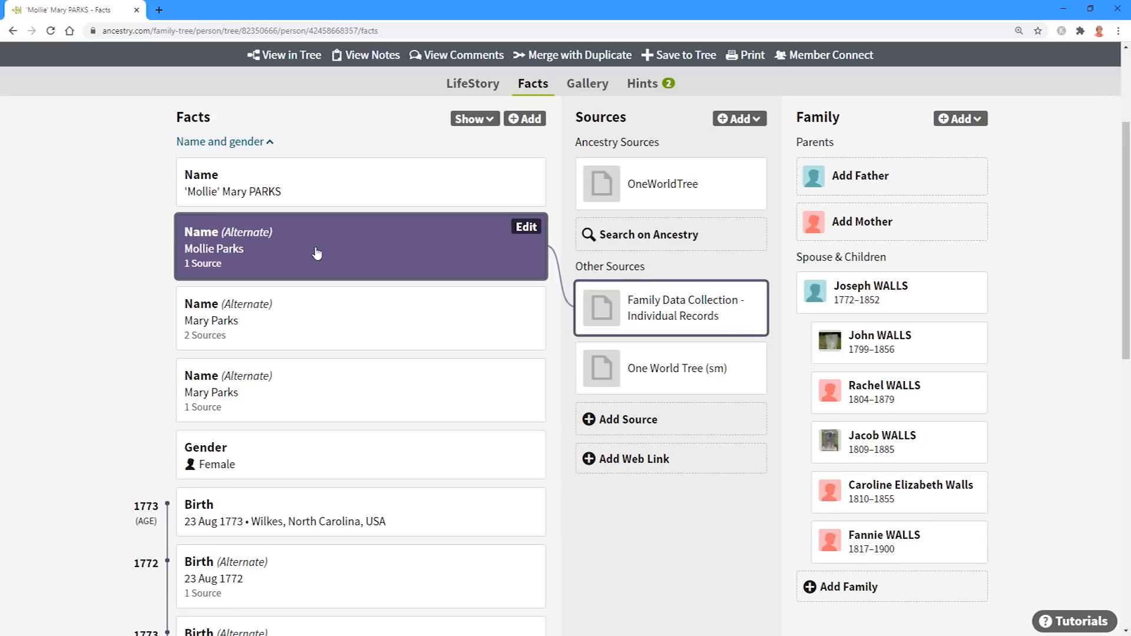
pyautogui.moveTo(676, 312)
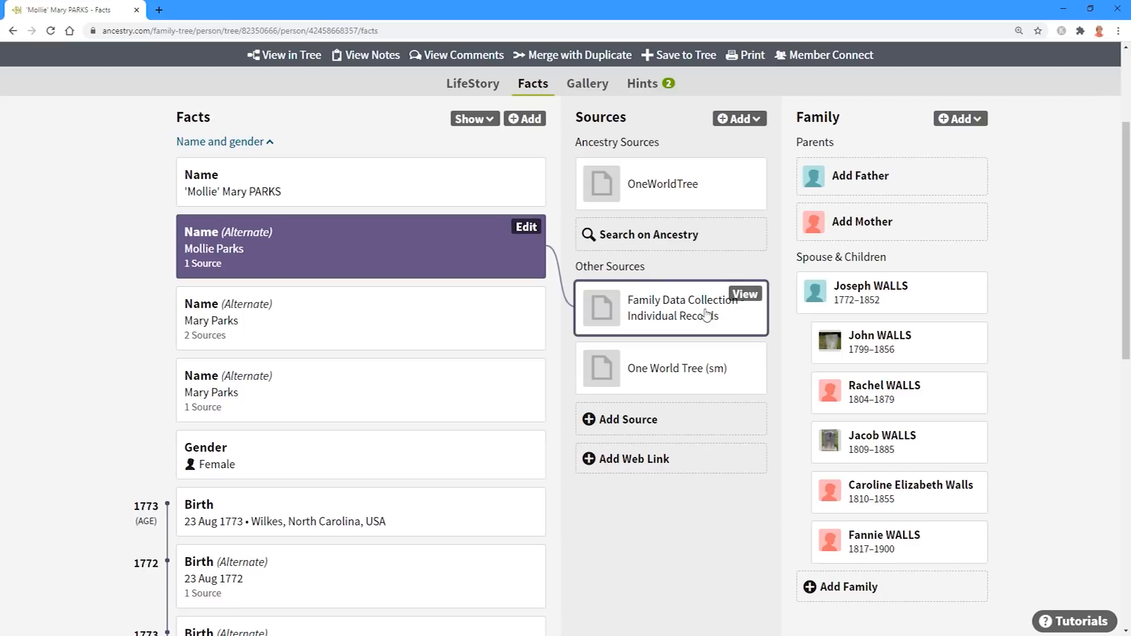
pyautogui.moveTo(643, 378)
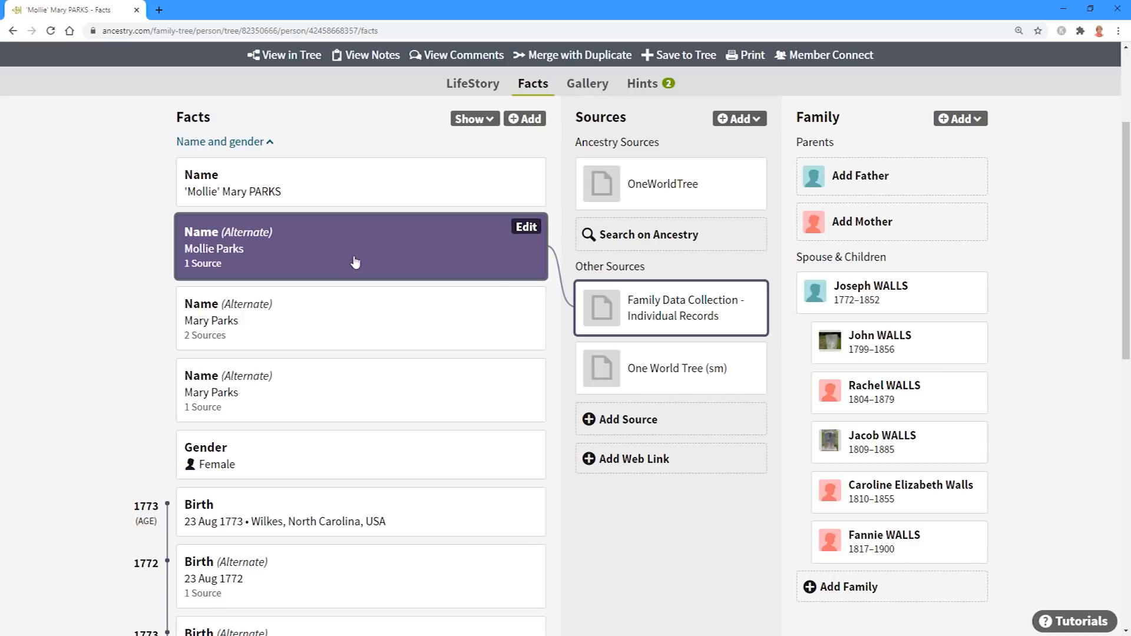
pyautogui.click(527, 230)
pyautogui.click(328, 365)
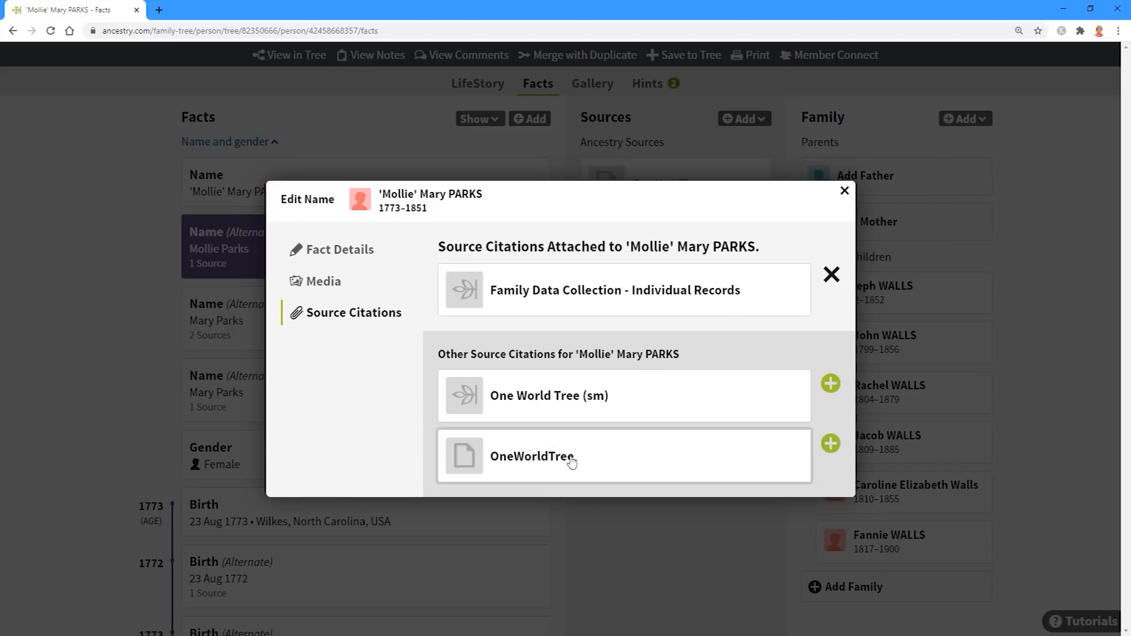
pyautogui.click(831, 445)
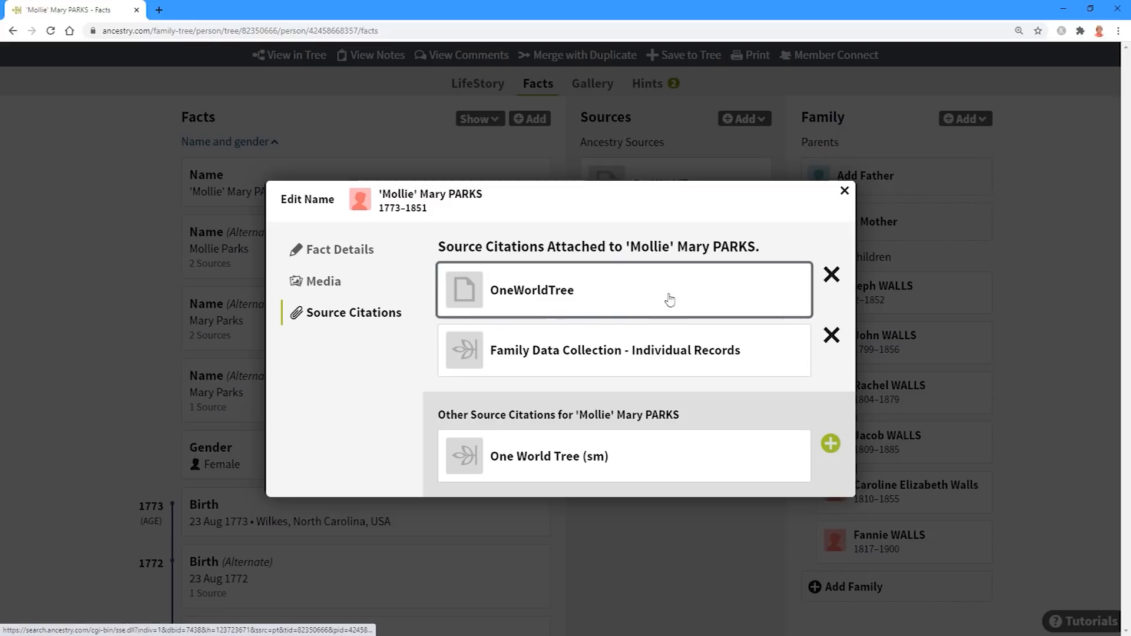
pyautogui.click(845, 190)
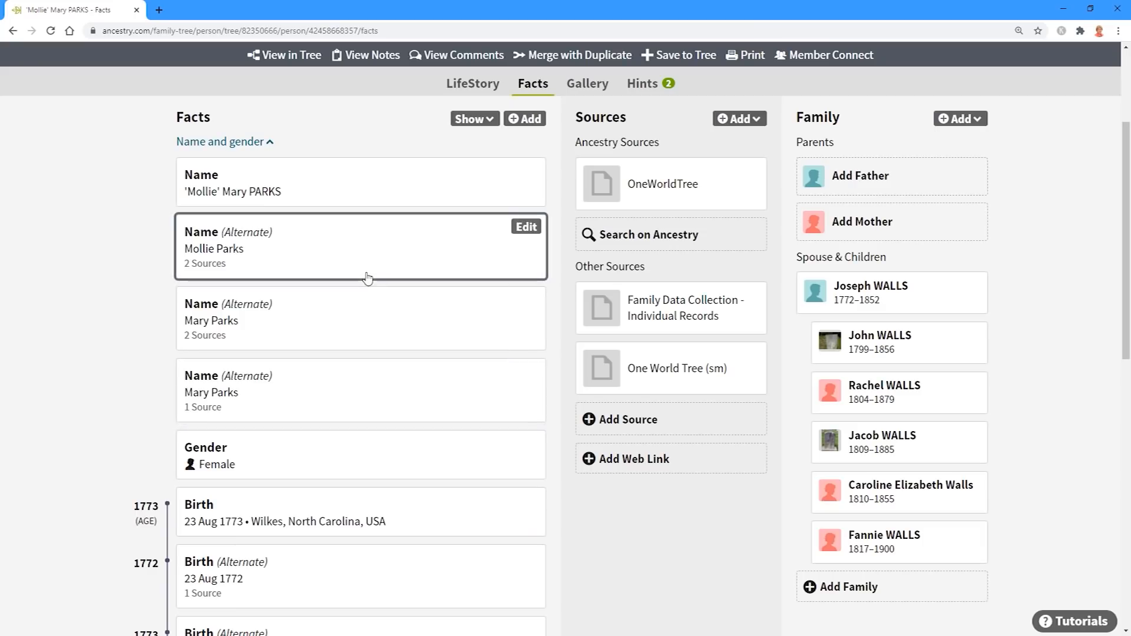
pyautogui.click(312, 260)
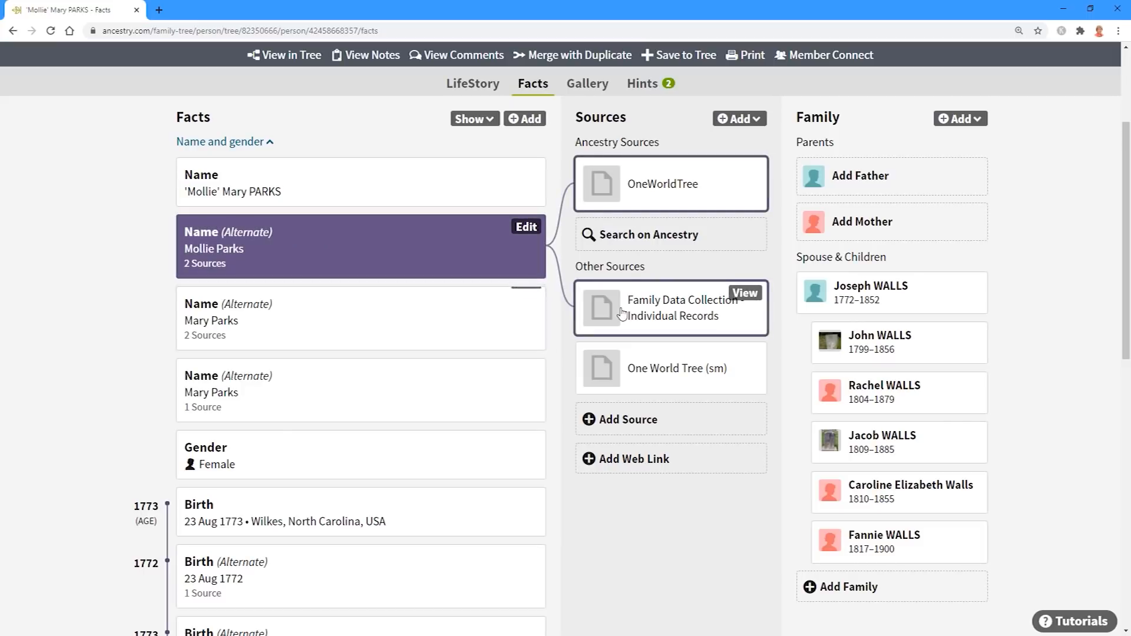
# Compare the sources of the two alternate formal-name facts and delete the one linked only to One World Tree (sm)
pyautogui.click(336, 342)
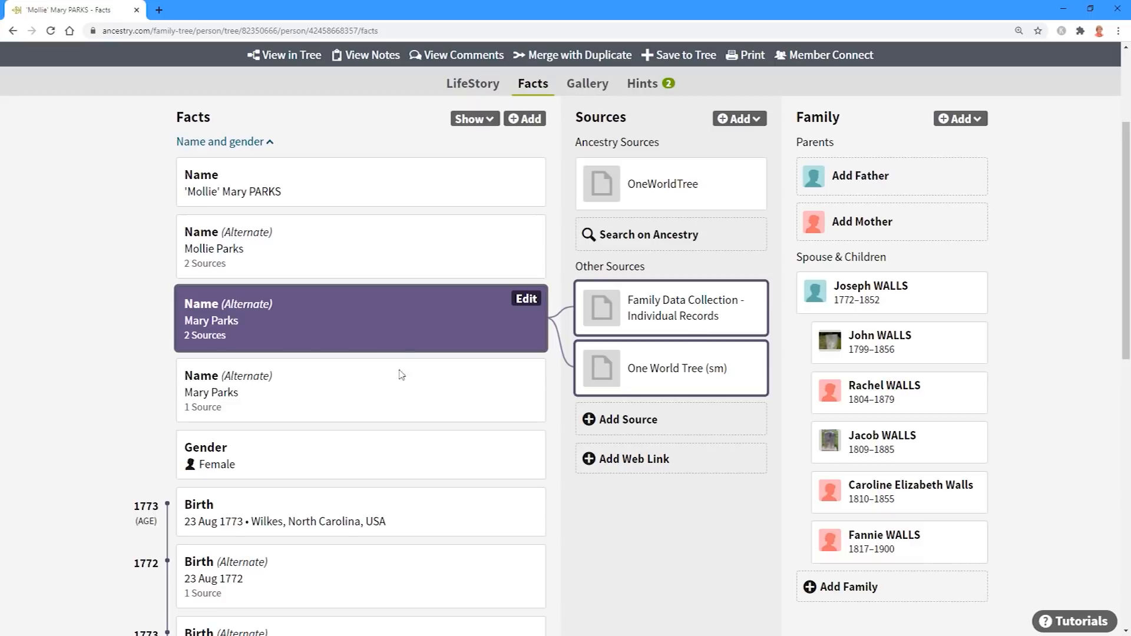
pyautogui.click(396, 406)
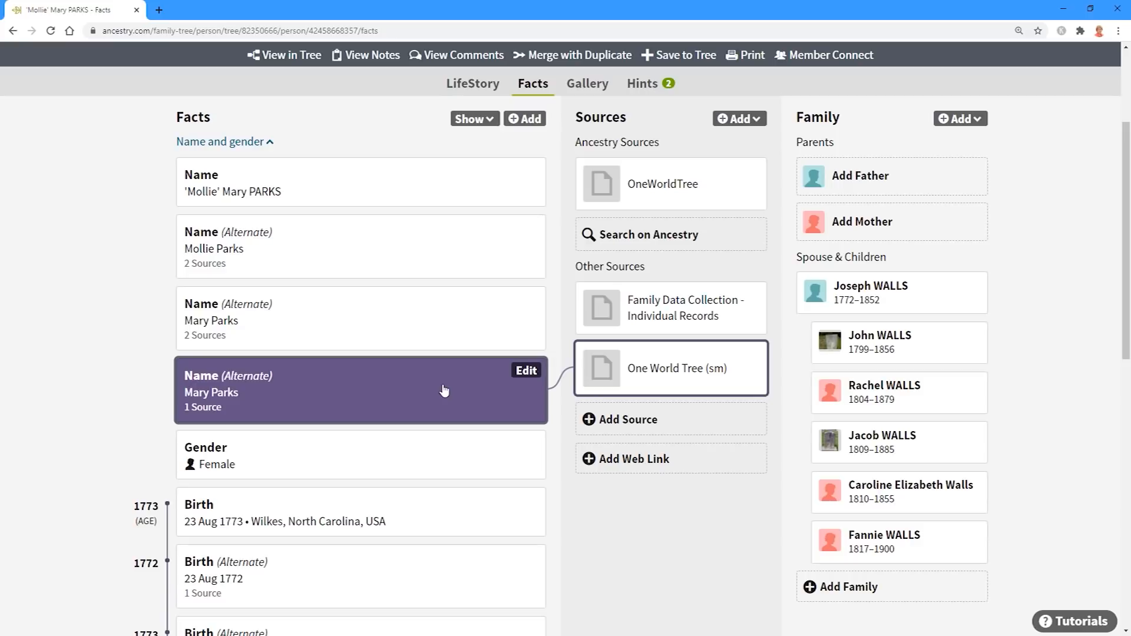
pyautogui.click(526, 370)
pyautogui.click(818, 421)
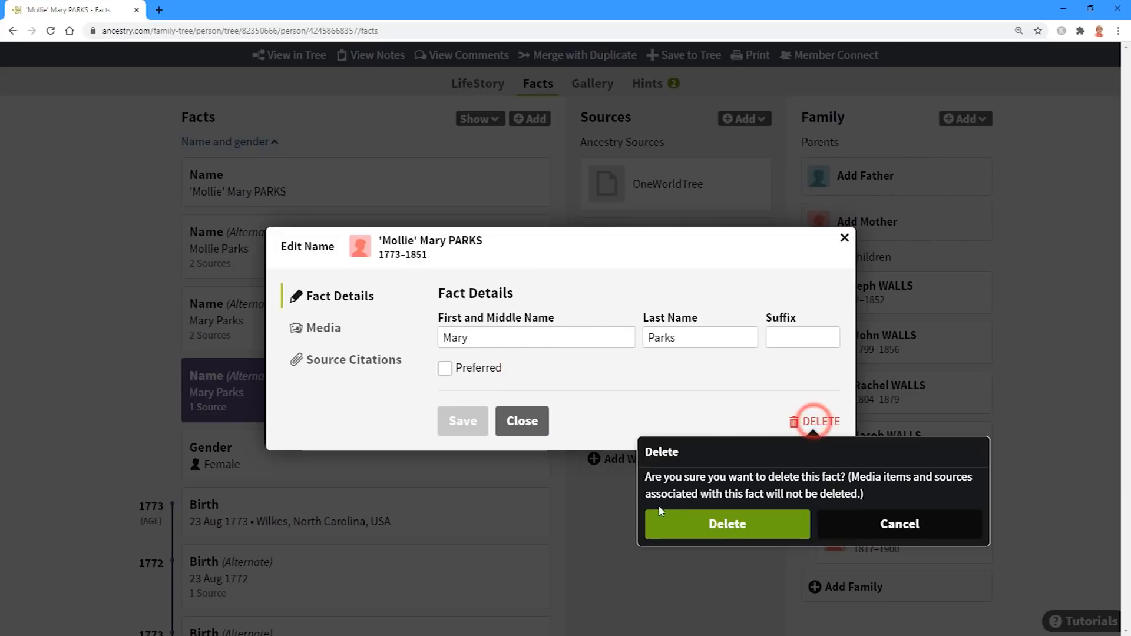
pyautogui.click(685, 518)
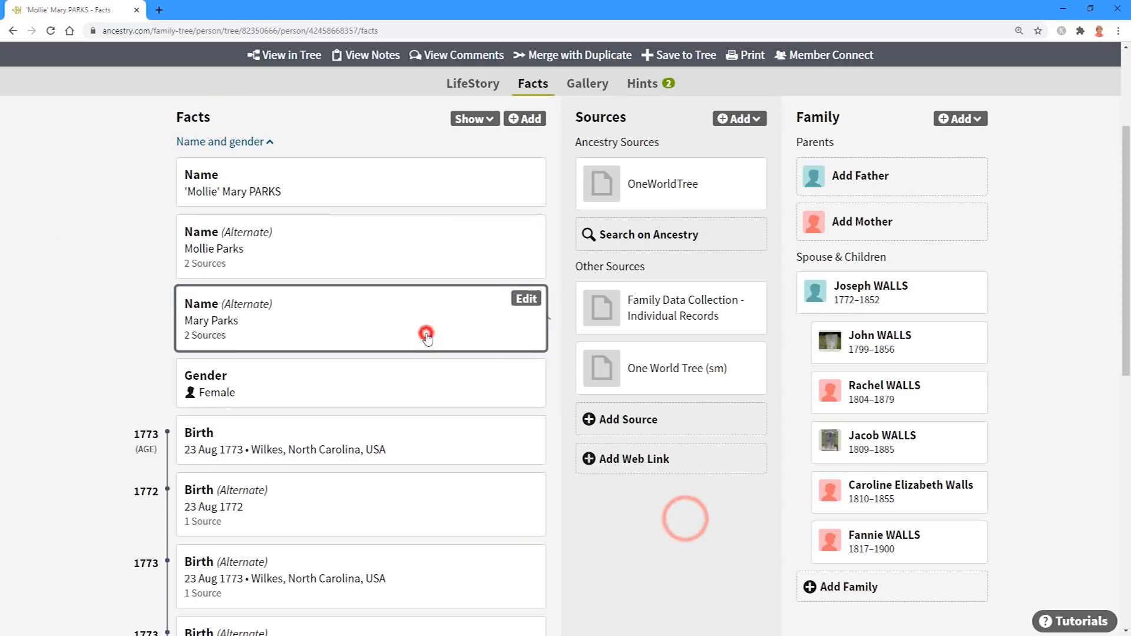
# Delete the remaining alternate formal-name fact, linked to Family Data Collection - Individual Records and One World Tree (sm)
pyautogui.click(426, 335)
pyautogui.click(521, 300)
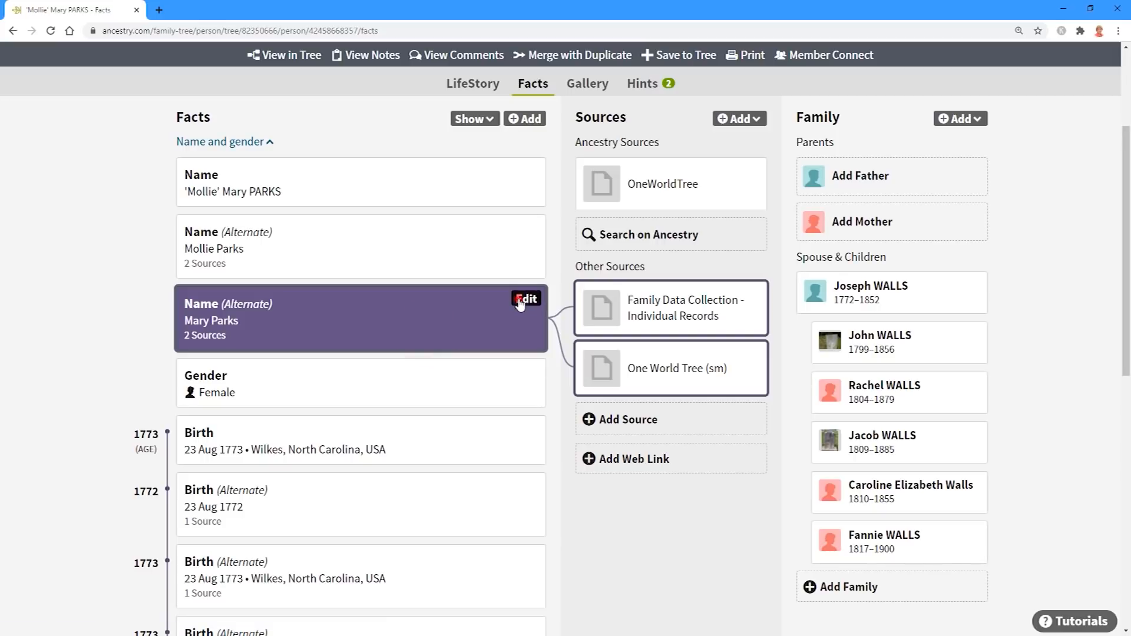
pyautogui.click(808, 417)
pyautogui.click(707, 521)
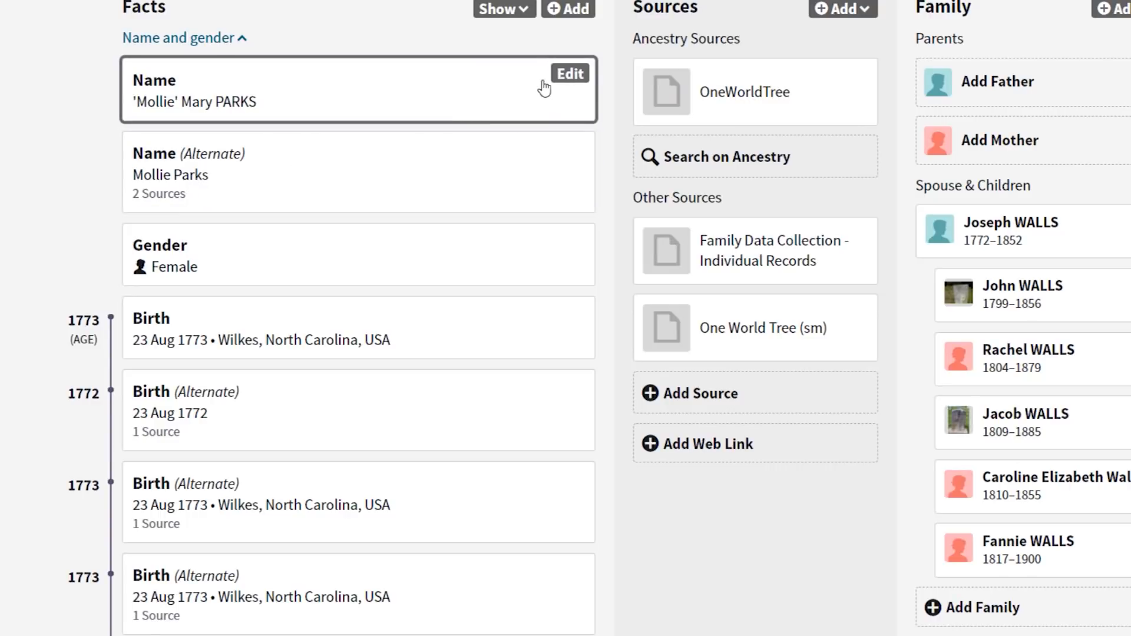
# Remove the quoted nickname from the first and middle name of the preferred name fact and save it
pyautogui.click(567, 73)
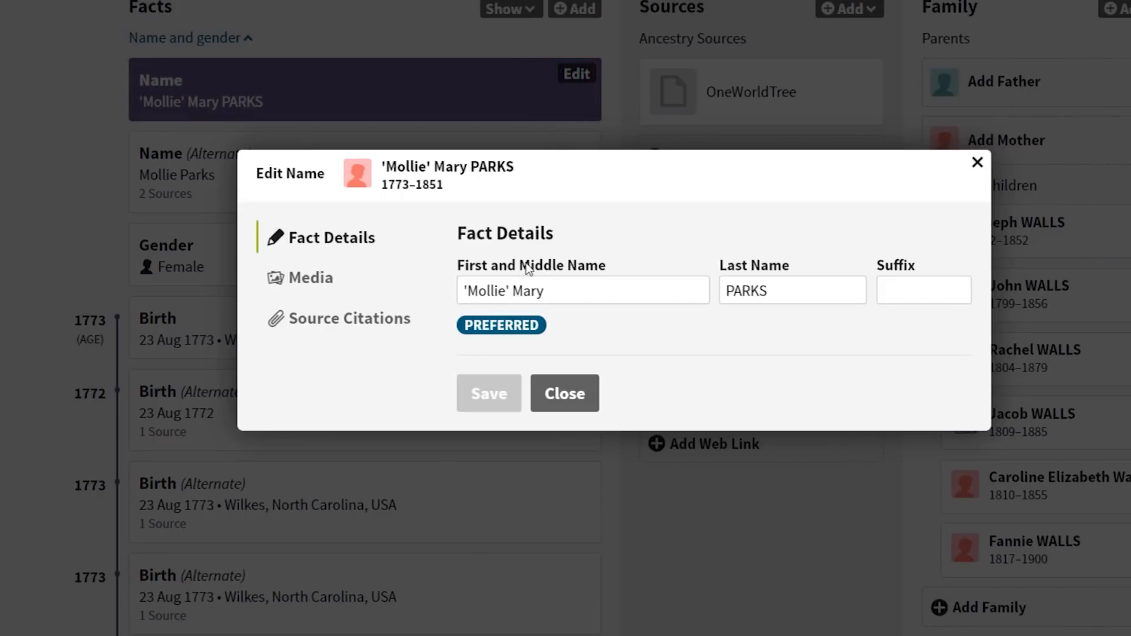
pyautogui.moveTo(512, 292); pyautogui.dragTo(449, 295)
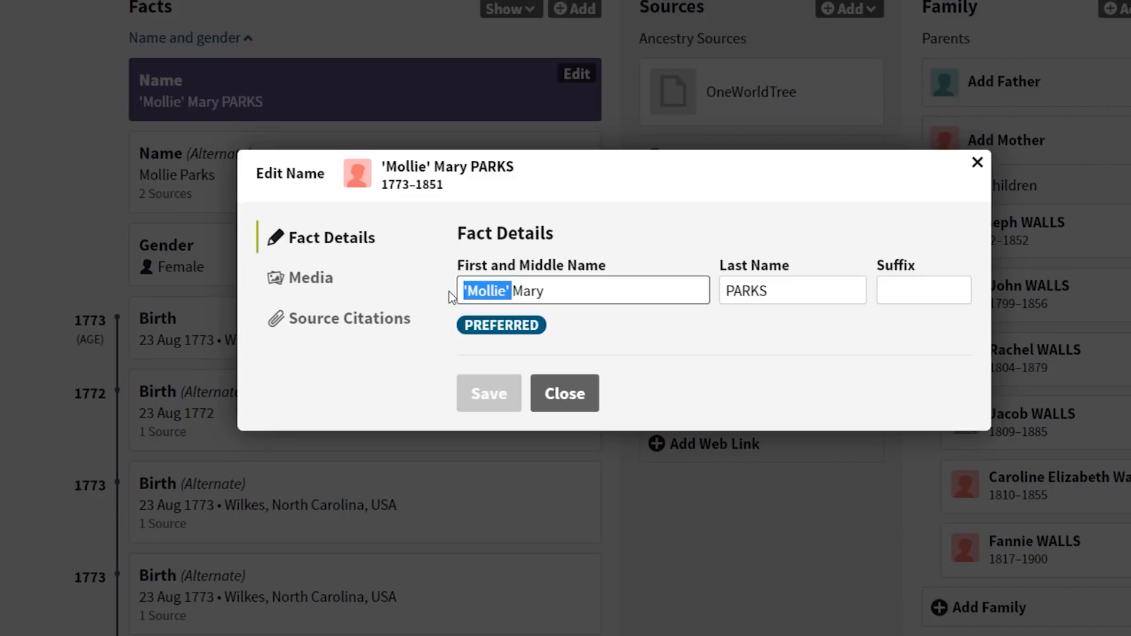
pyautogui.press('BackSpace')
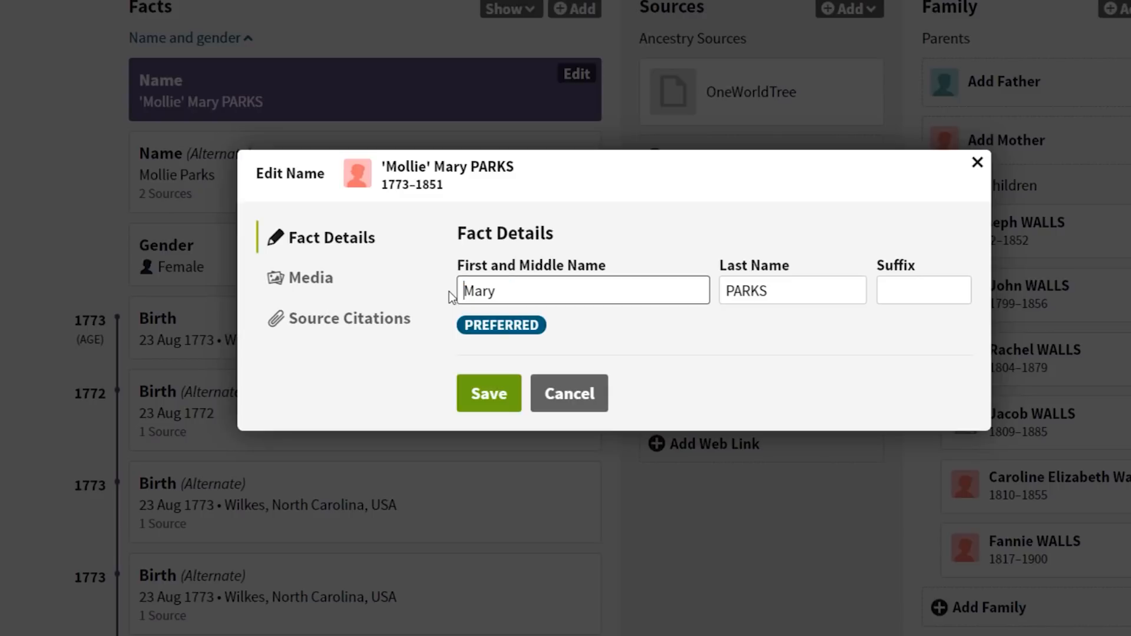
pyautogui.click(477, 404)
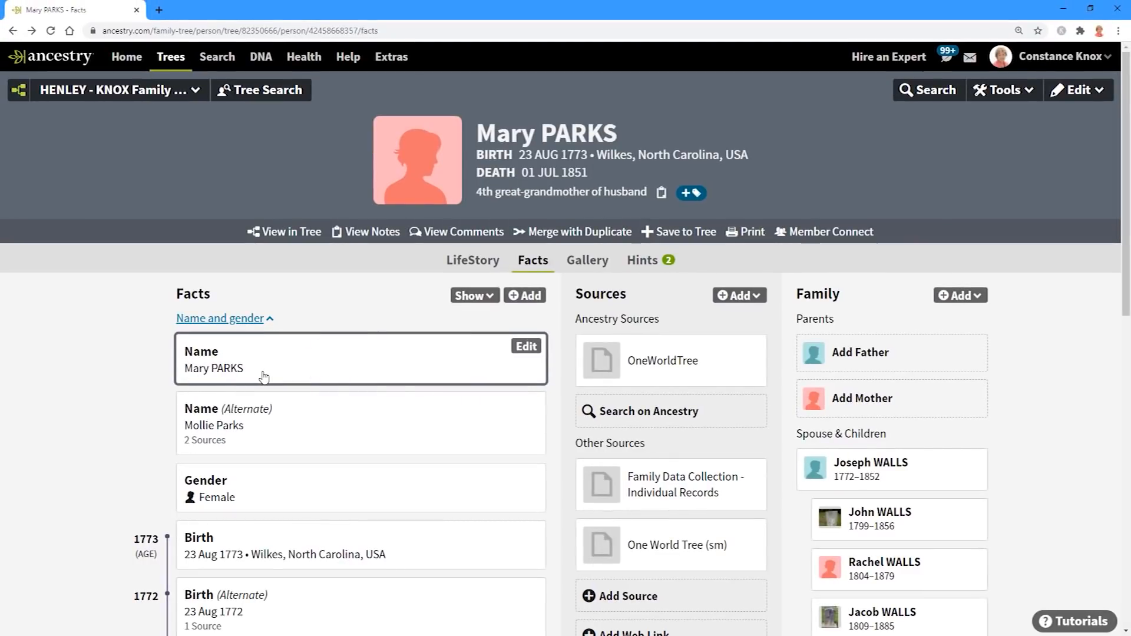
# Attach the One World Tree (sm), Family Data Collection - Individual Records and OneWorldTree source citations to the preferred name fact
pyautogui.click(529, 348)
pyautogui.click(333, 362)
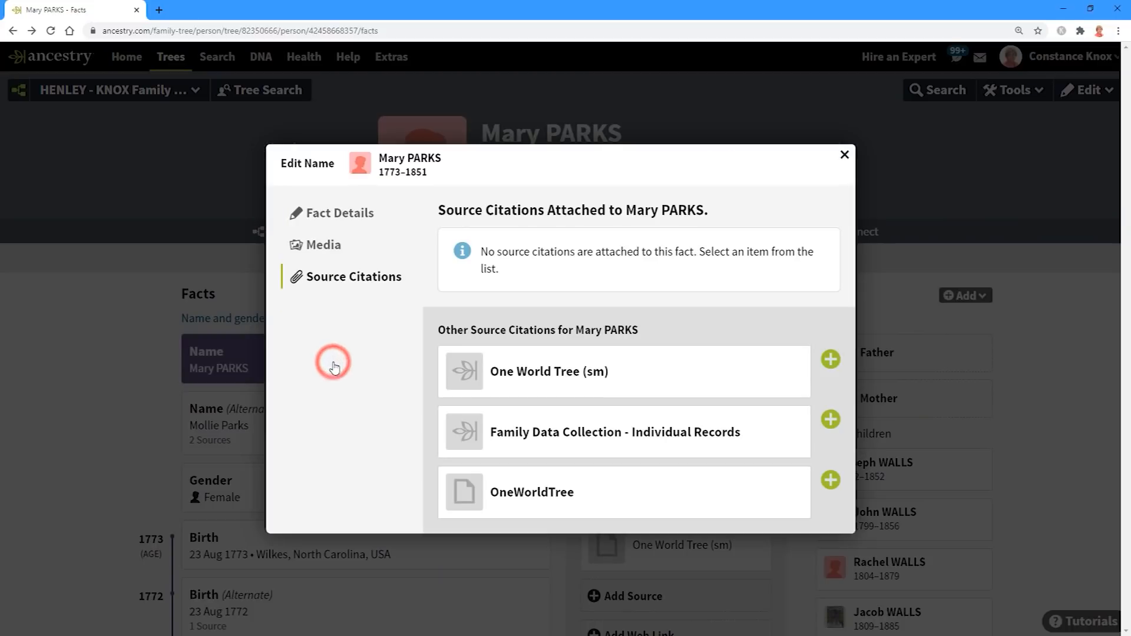
pyautogui.click(831, 361)
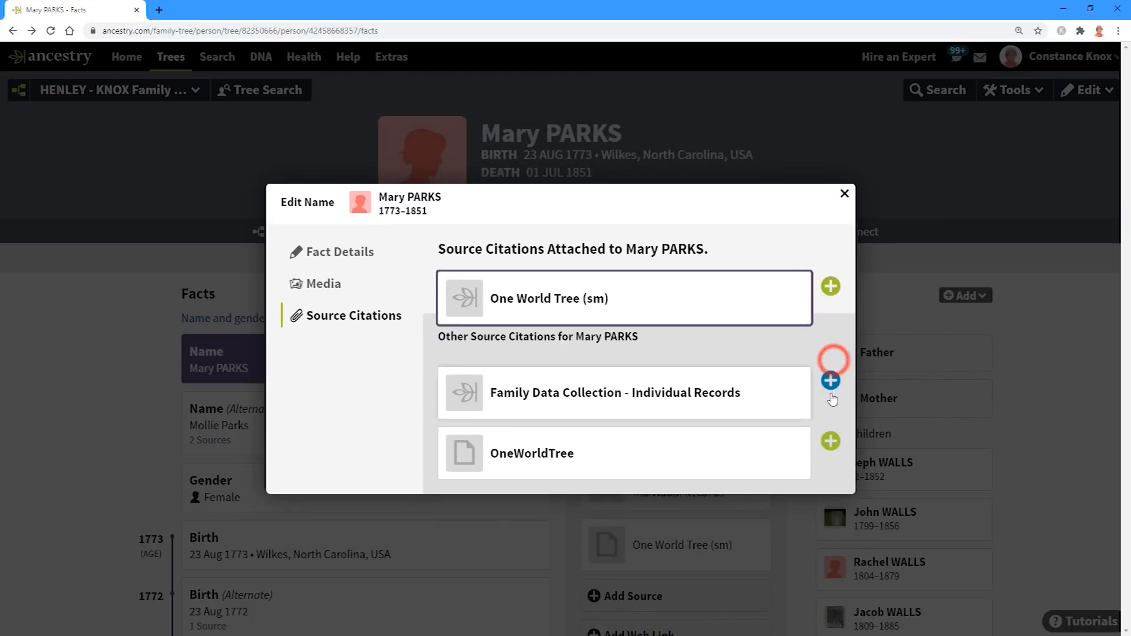
pyautogui.click(831, 386)
pyautogui.click(830, 443)
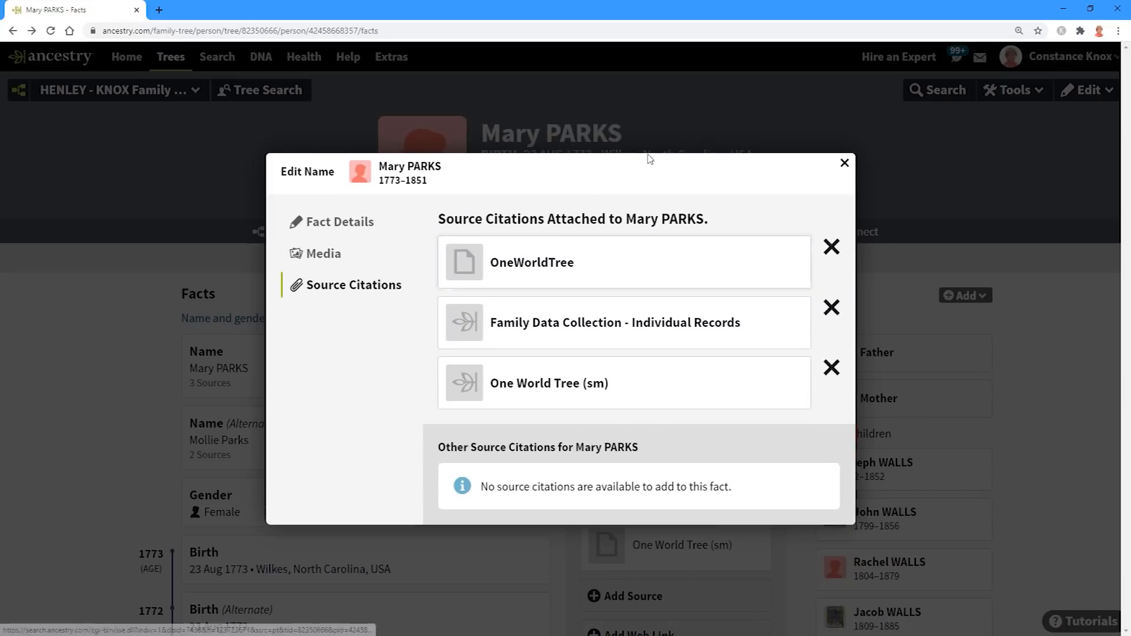
pyautogui.click(844, 163)
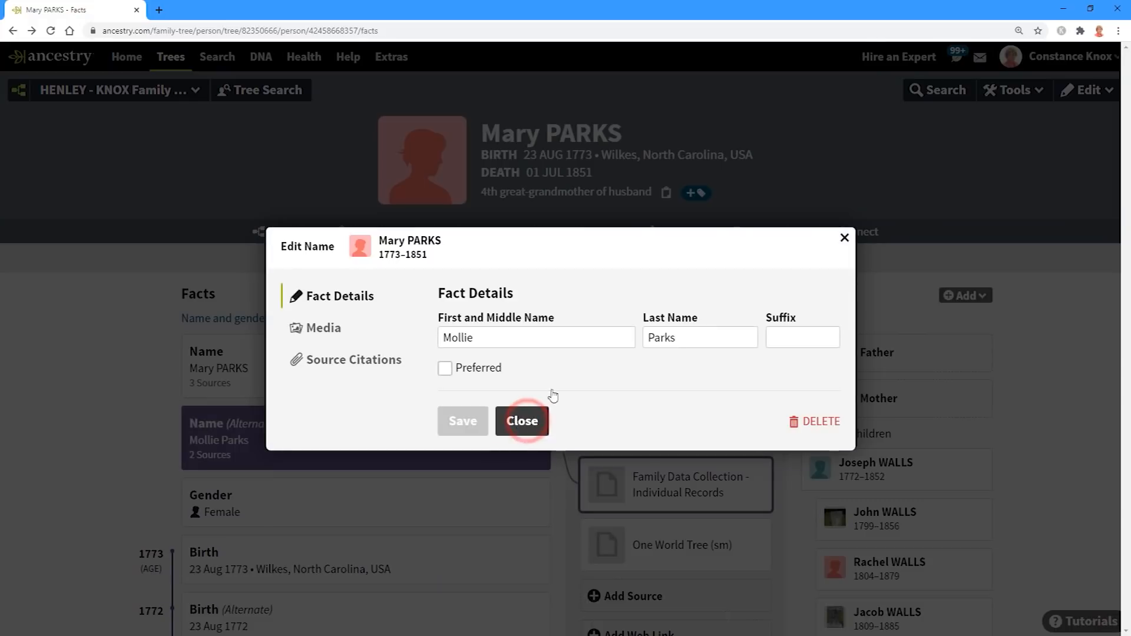
# Attach the One World Tree (sm) source citation to the alternate name fact
pyautogui.click(318, 362)
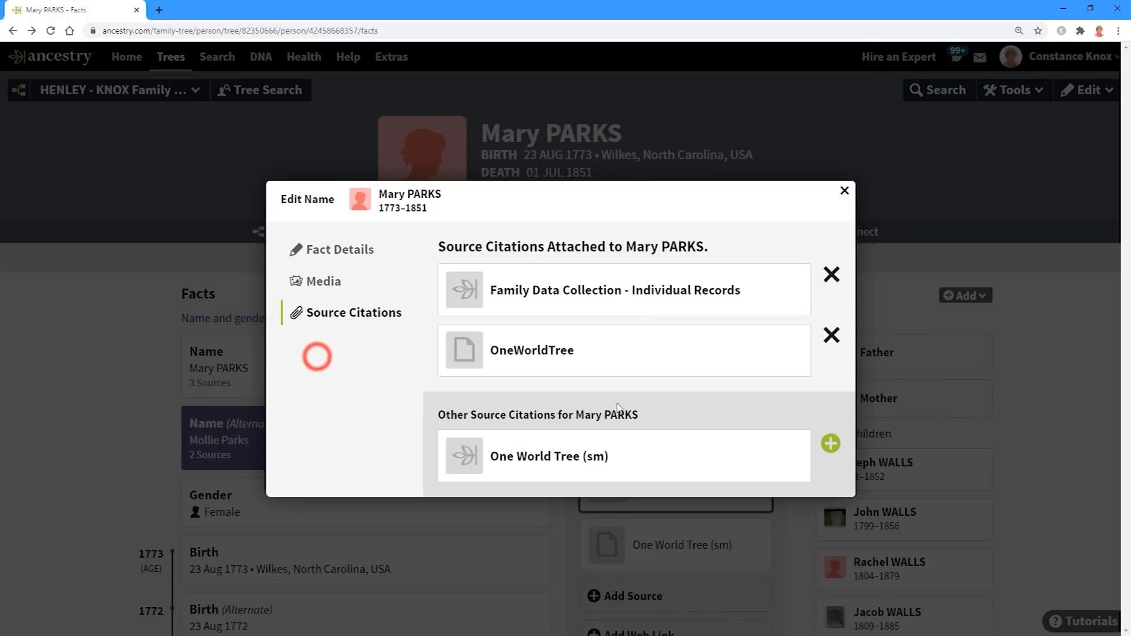
pyautogui.click(831, 444)
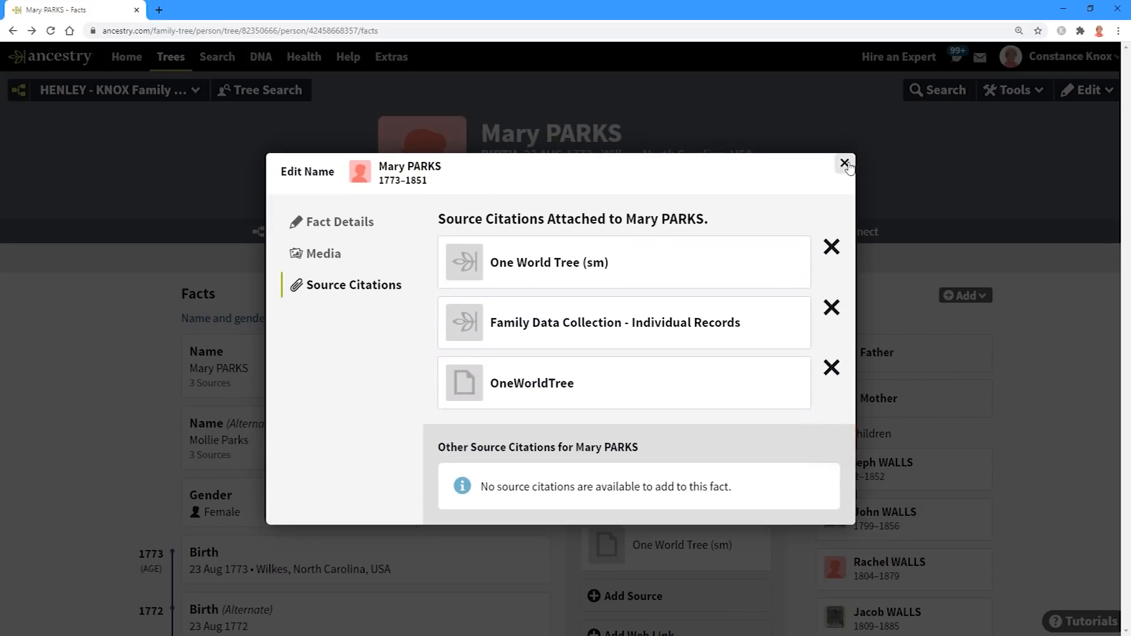
pyautogui.click(845, 163)
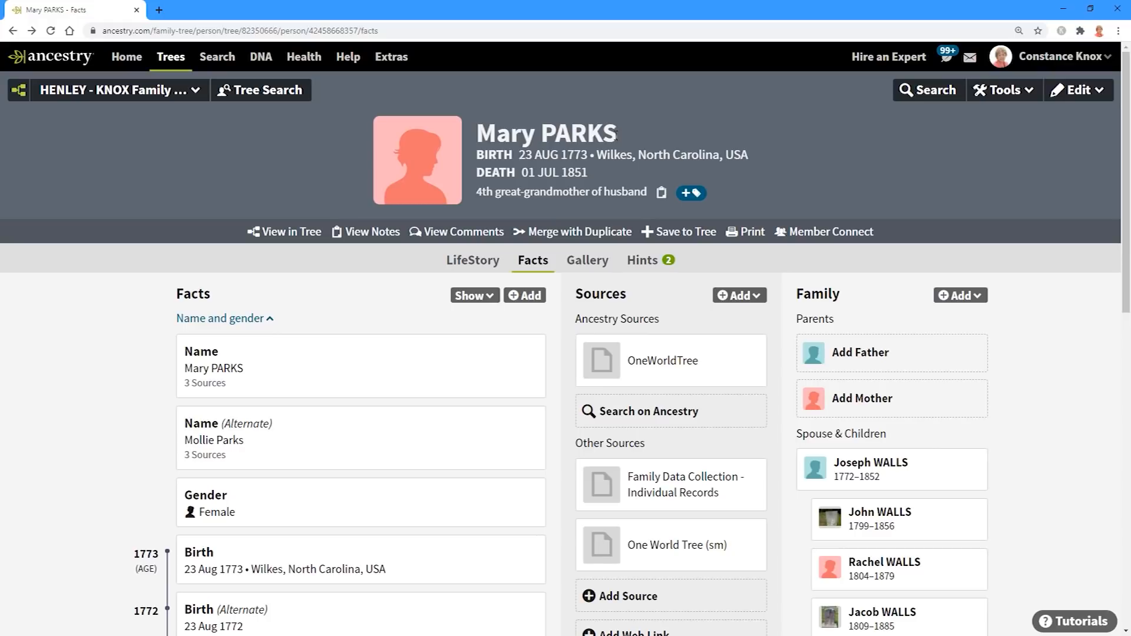
# Check the source links of both name facts and review the Family Data Collection - Individual Records citation's details and associated facts
pyautogui.click(251, 436)
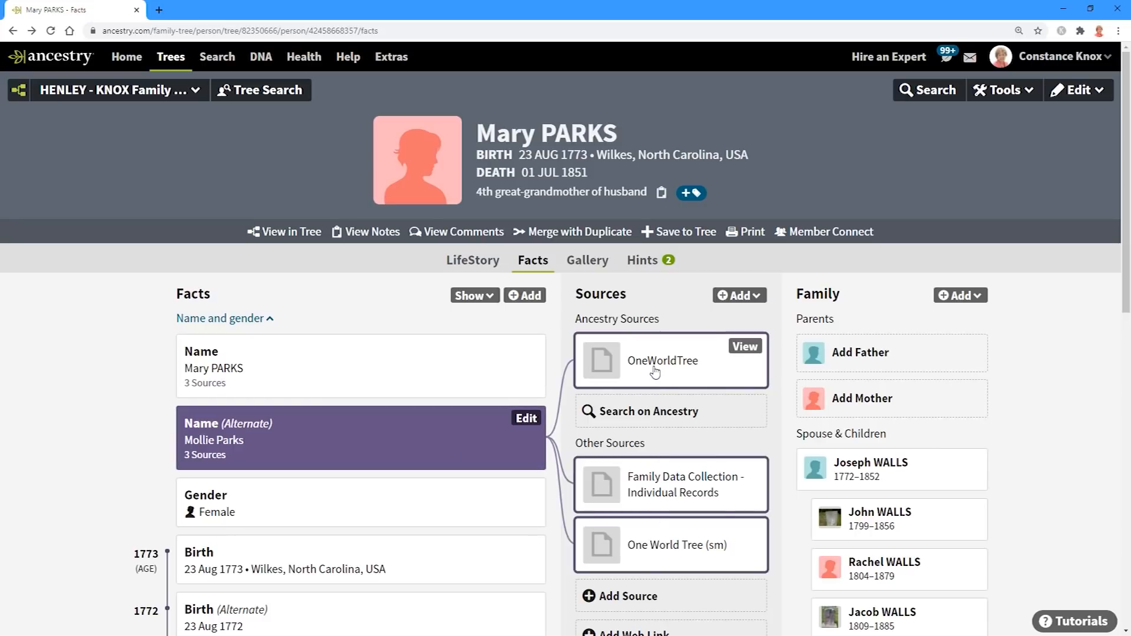
pyautogui.click(336, 375)
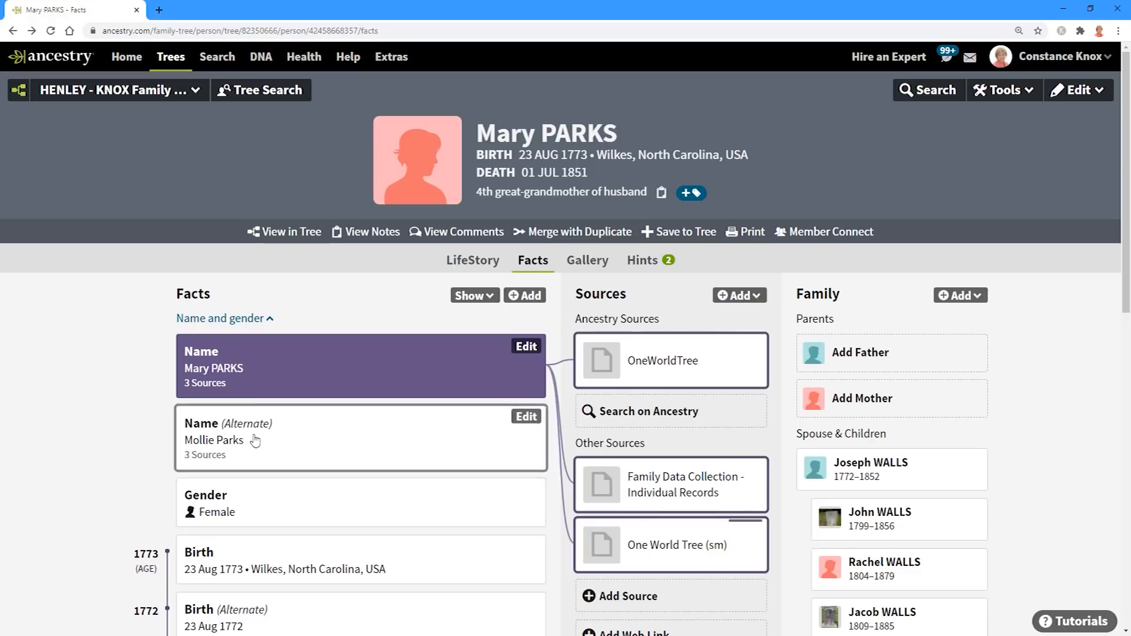
pyautogui.click(648, 497)
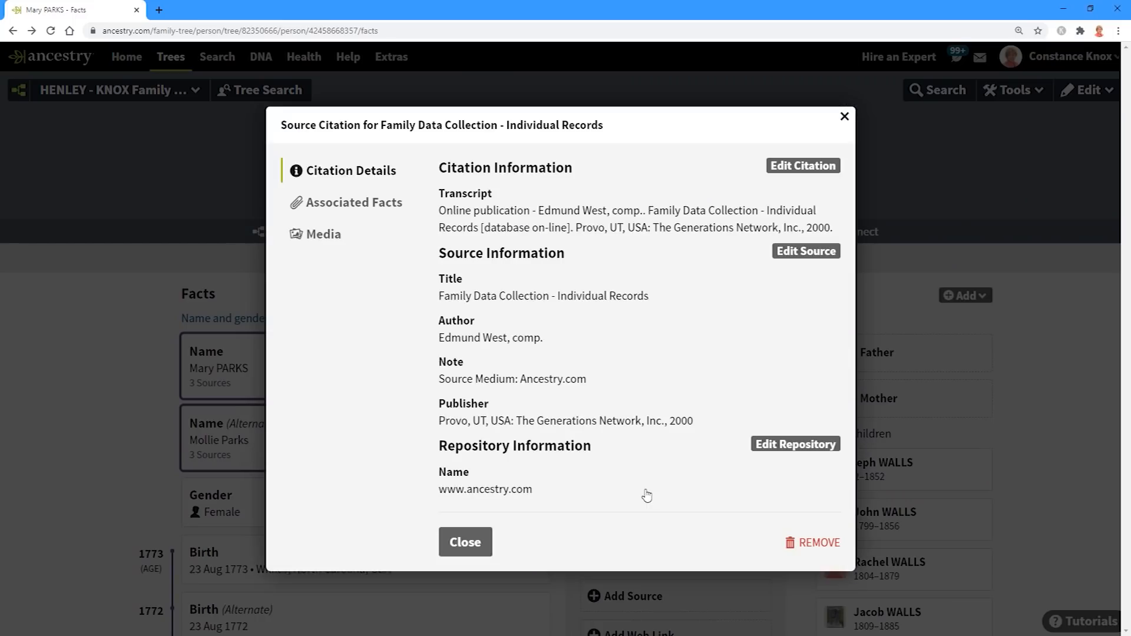
pyautogui.click(332, 236)
pyautogui.click(340, 302)
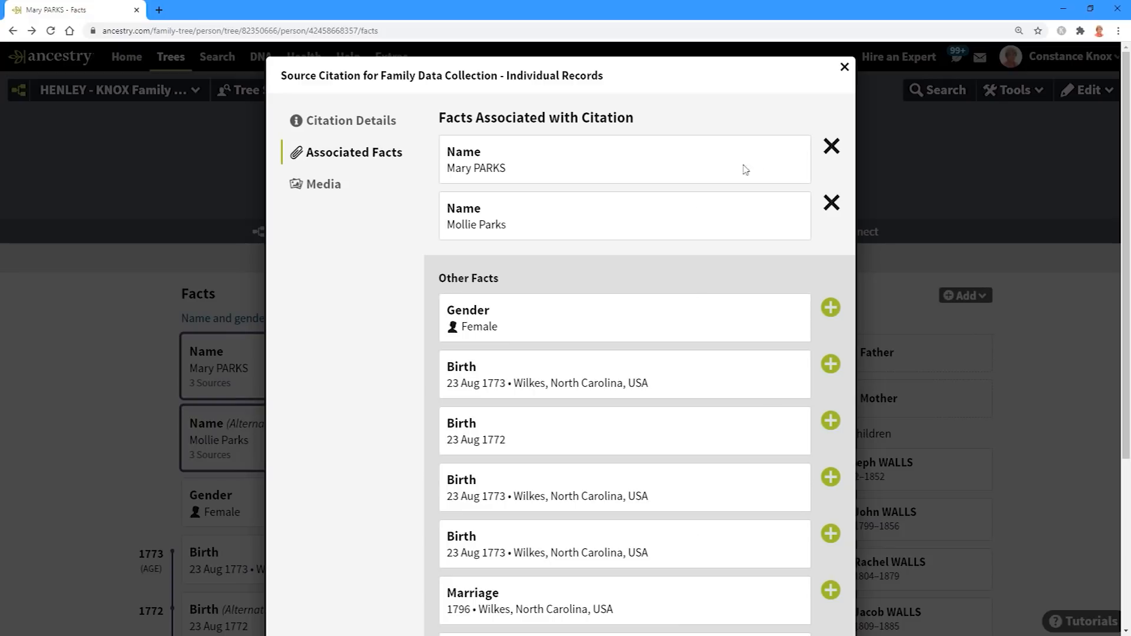
pyautogui.click(332, 128)
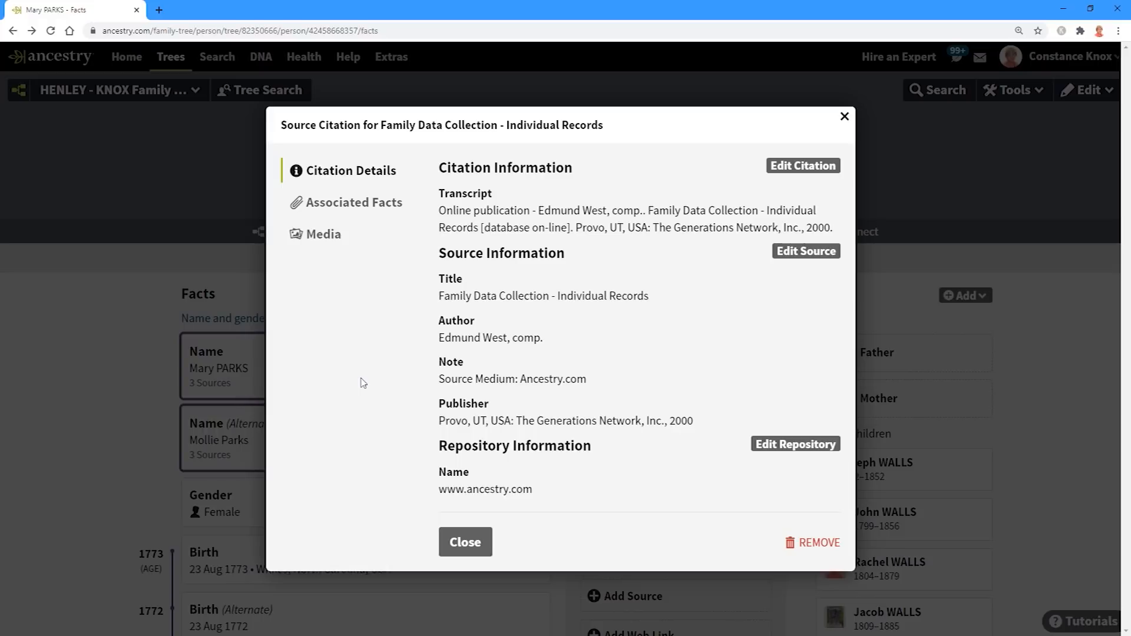
pyautogui.click(466, 543)
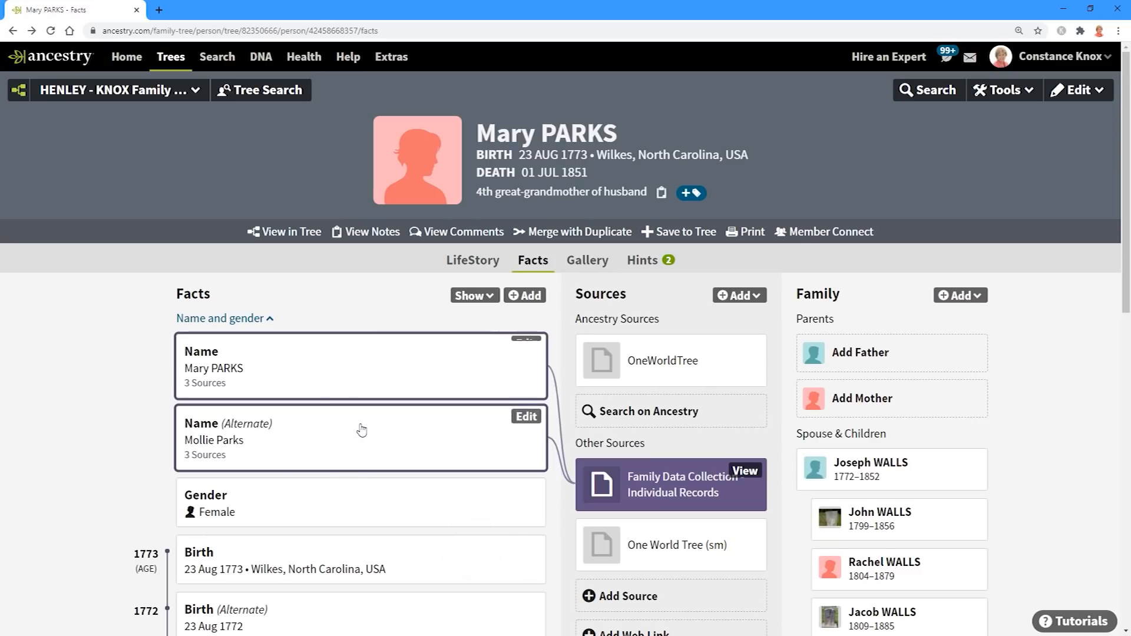
# Compare which sources are linked to the preferred birth fact and to each of the three alternate birth facts
pyautogui.scroll(-6, 56, 463)
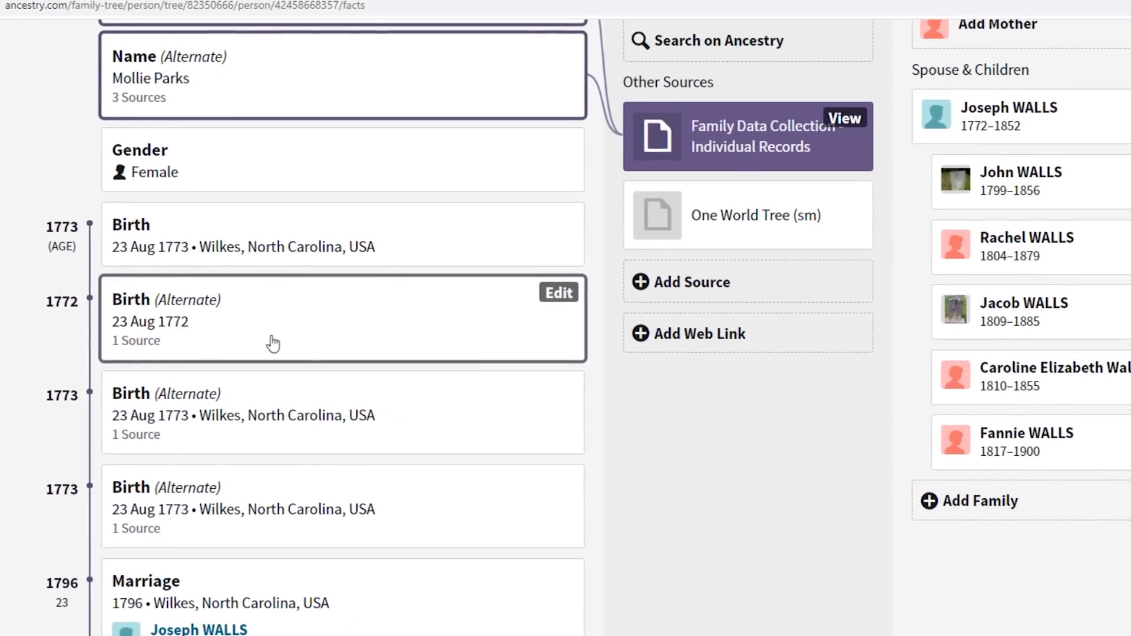
pyautogui.click(301, 330)
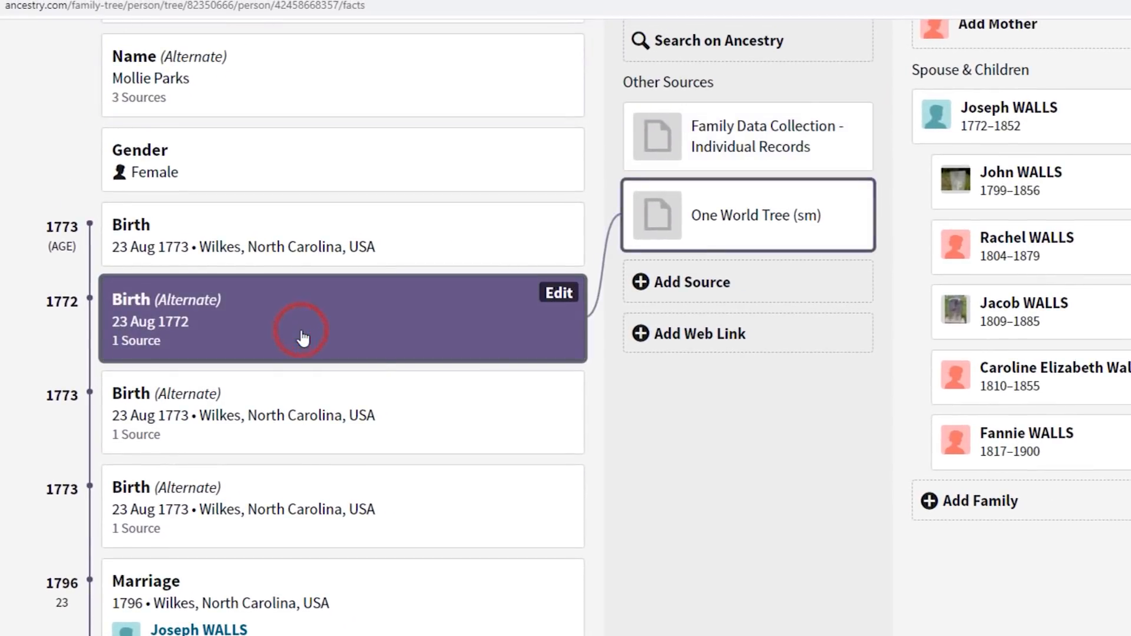
pyautogui.scroll(1, 720, 567)
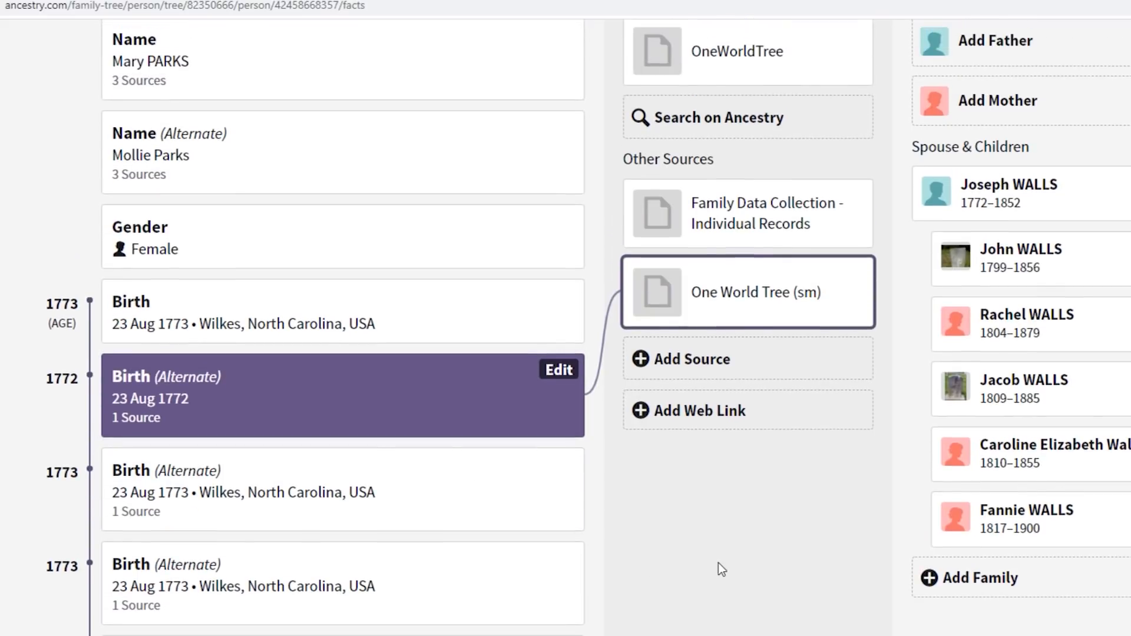
pyautogui.moveTo(798, 312)
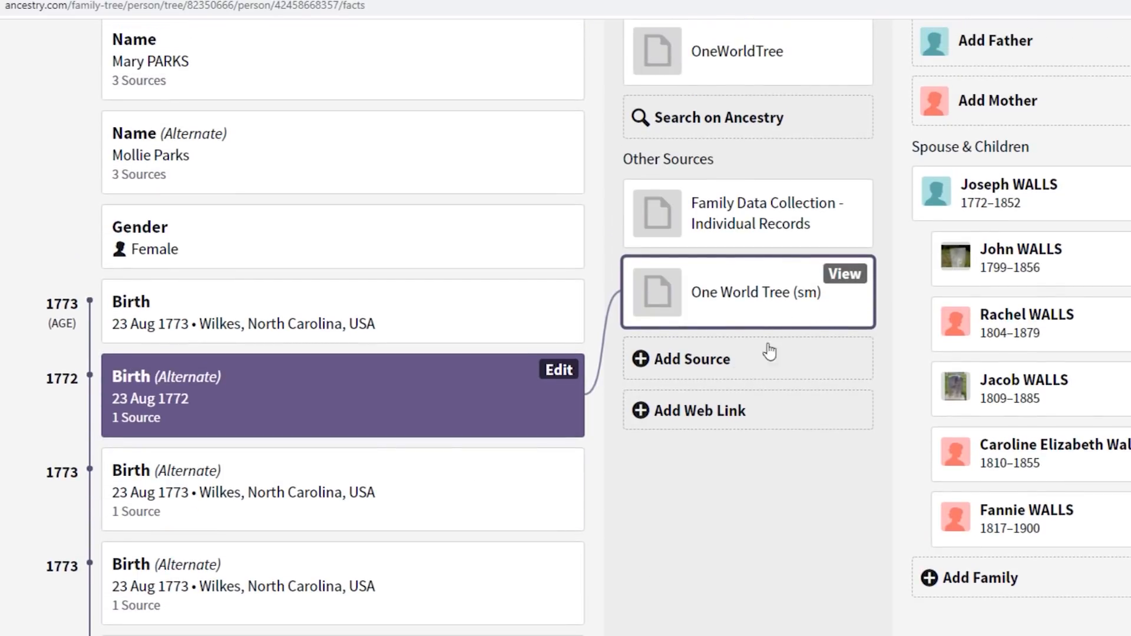
pyautogui.scroll(-1, 346, 477)
pyautogui.click(346, 221)
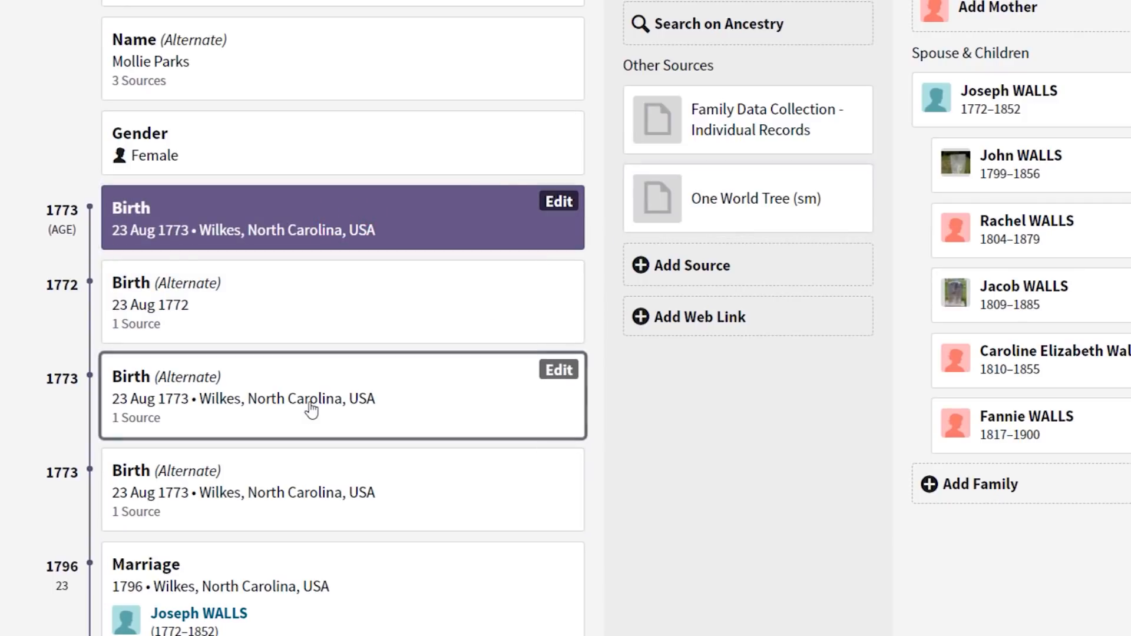
pyautogui.click(277, 412)
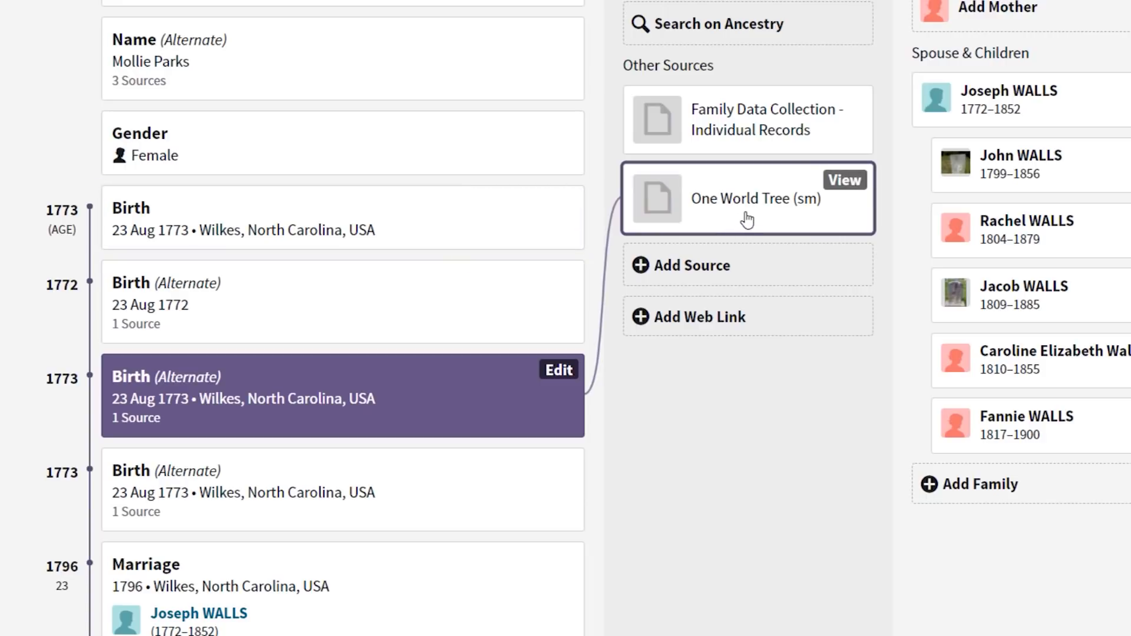
pyautogui.click(328, 492)
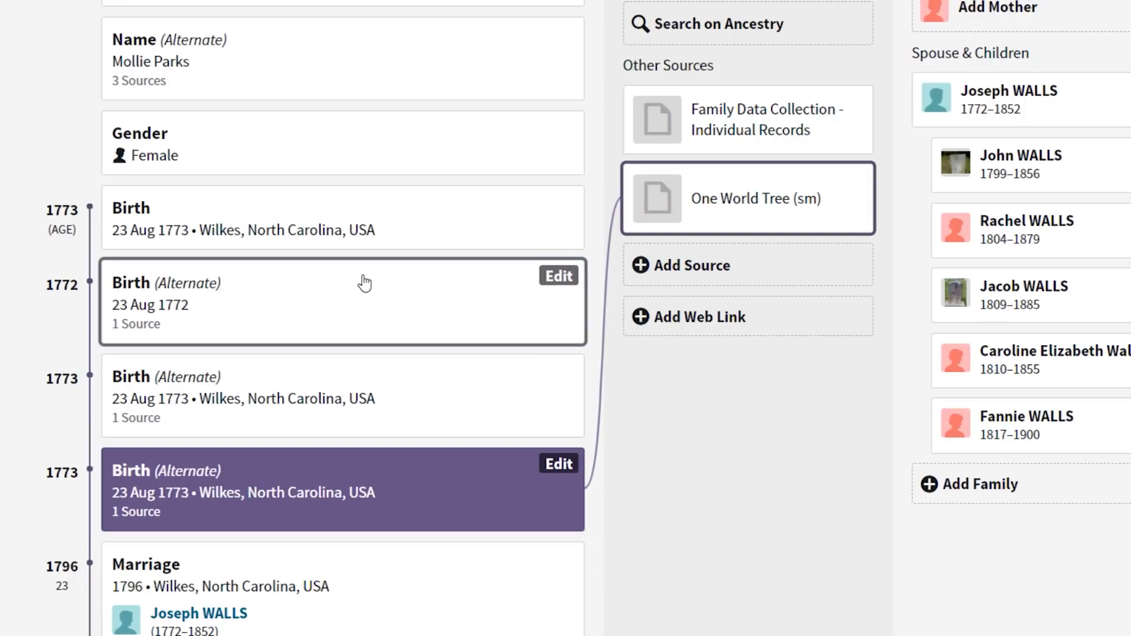
# Attach the One World Tree (sm) source citation to the preferred birth fact
pyautogui.click(377, 227)
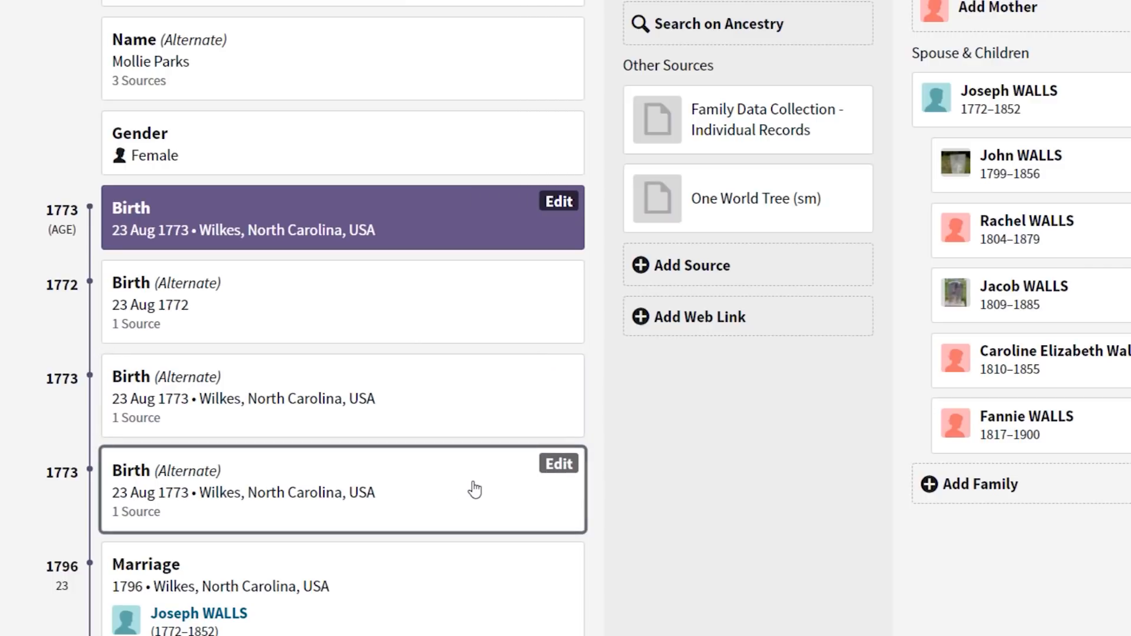
pyautogui.click(554, 202)
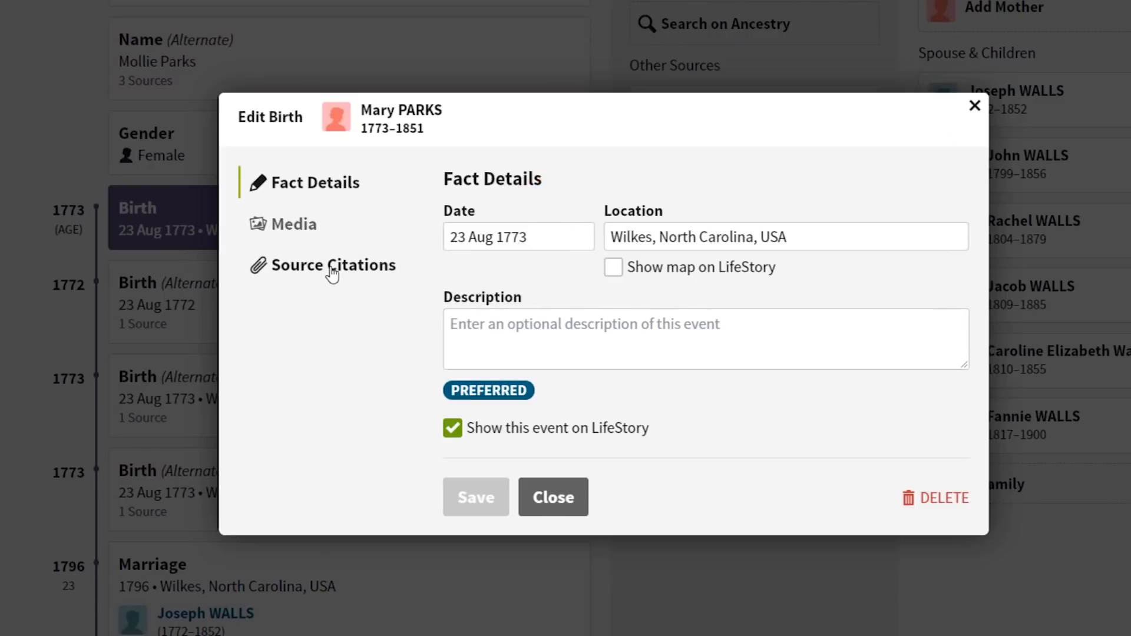
pyautogui.click(333, 270)
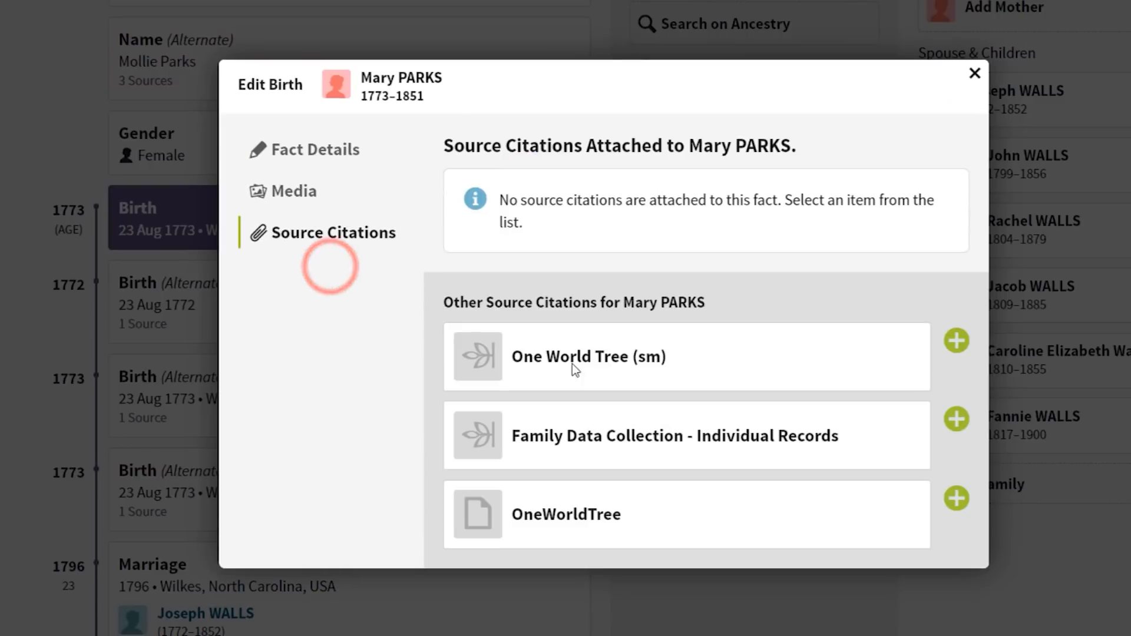
pyautogui.click(955, 342)
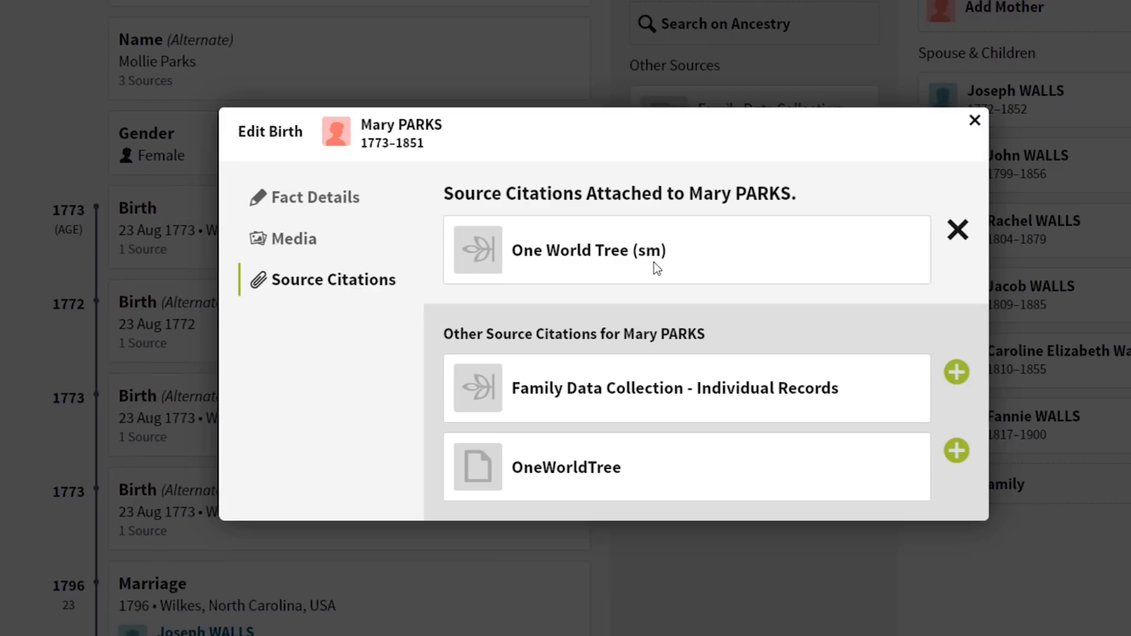
pyautogui.click(975, 122)
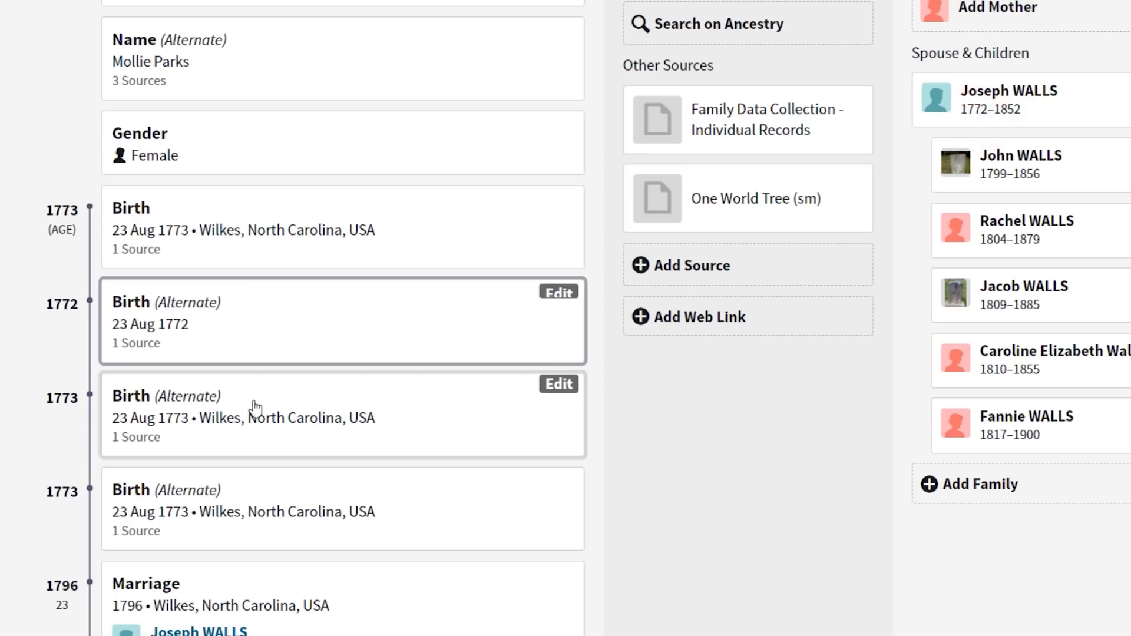
# Delete the two alternate birth facts that repeat the preferred birth fact's date and Wilkes, North Carolina, USA location
pyautogui.click(231, 423)
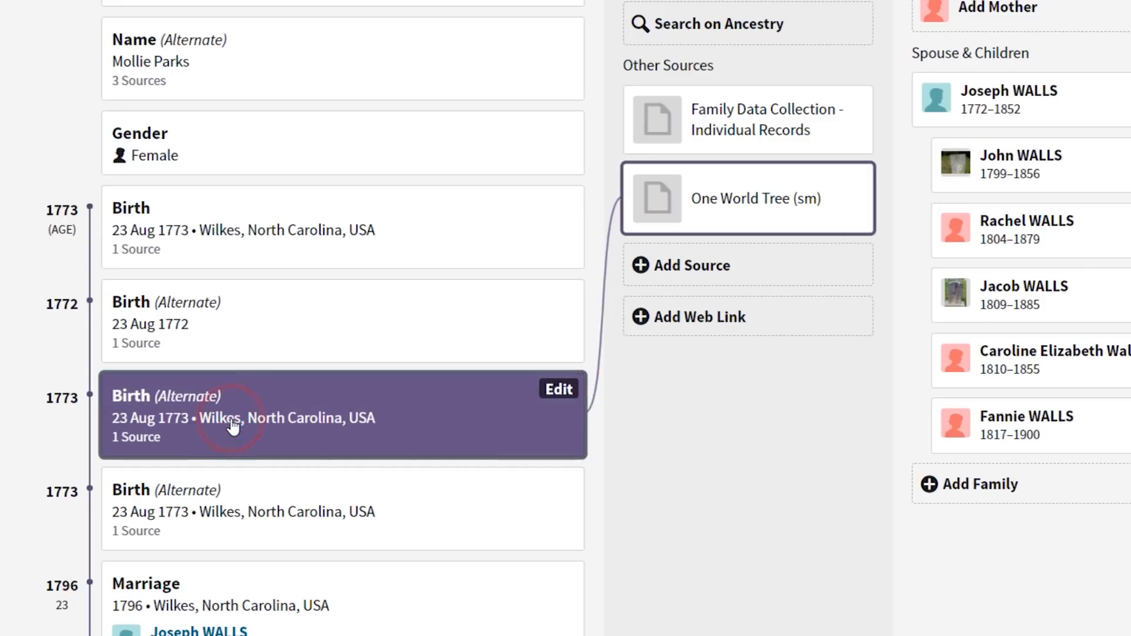
pyautogui.click(217, 522)
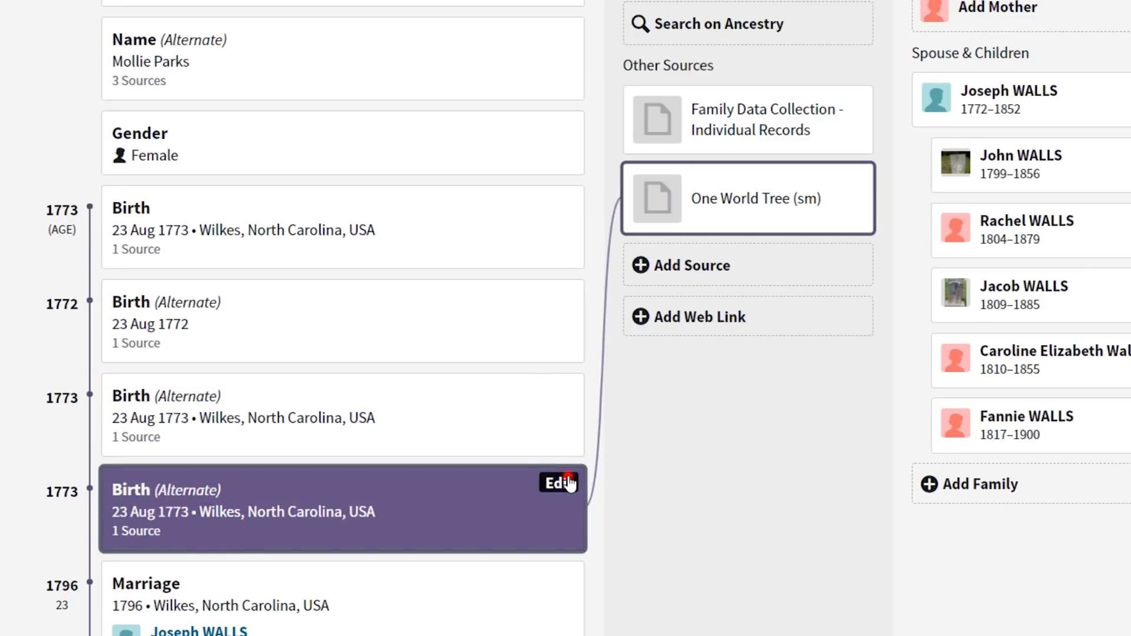
pyautogui.click(567, 483)
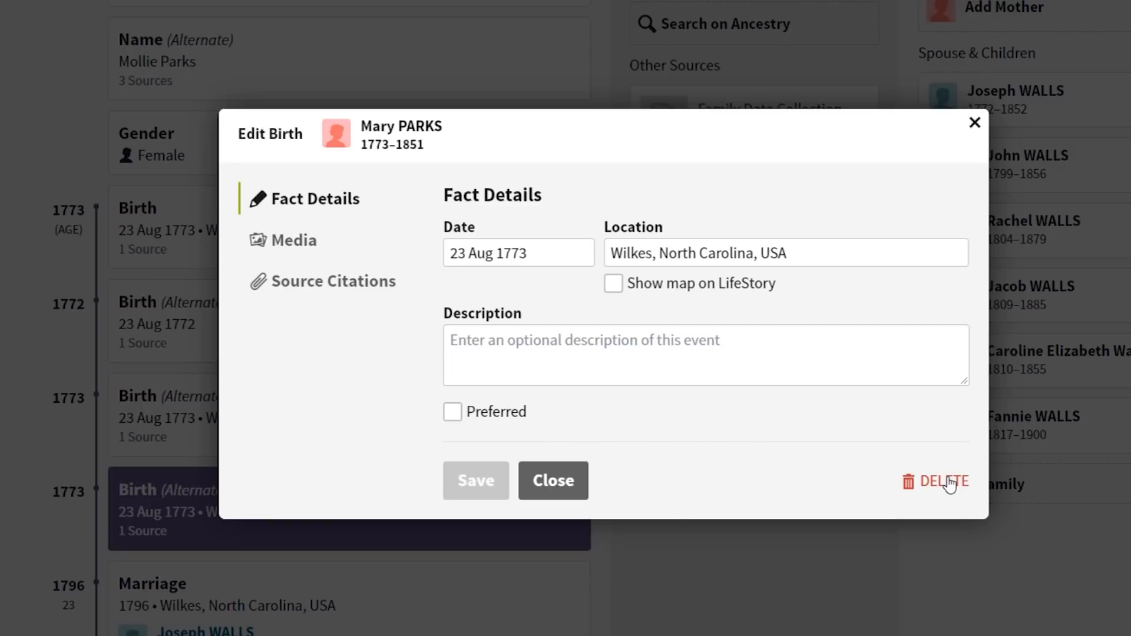
pyautogui.click(950, 484)
pyautogui.click(813, 614)
pyautogui.click(554, 391)
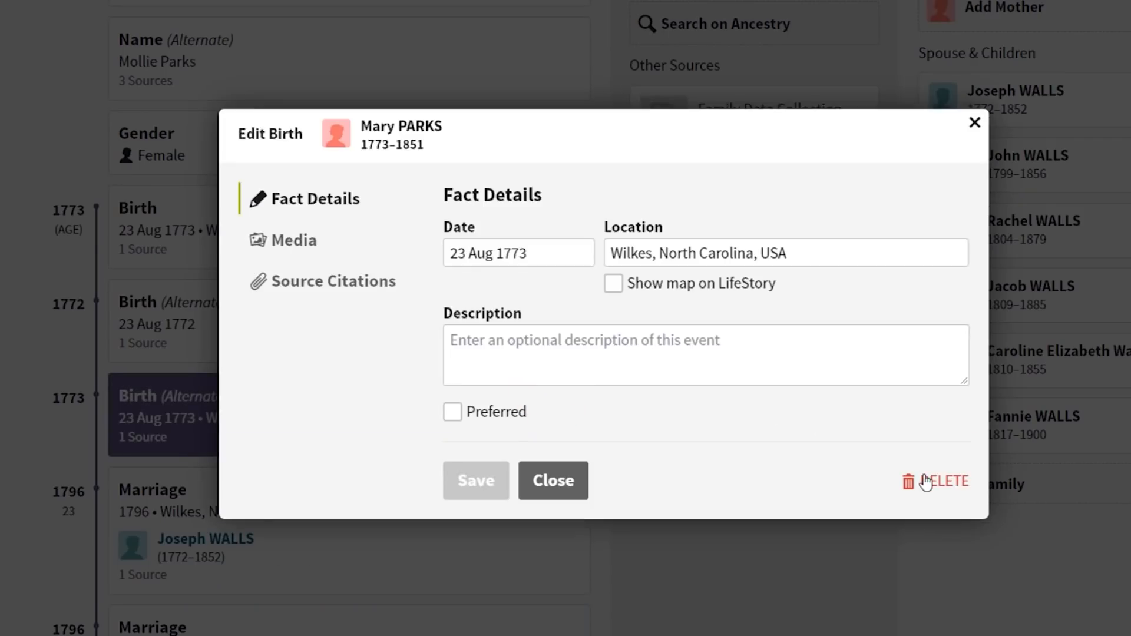
pyautogui.click(928, 483)
pyautogui.click(725, 610)
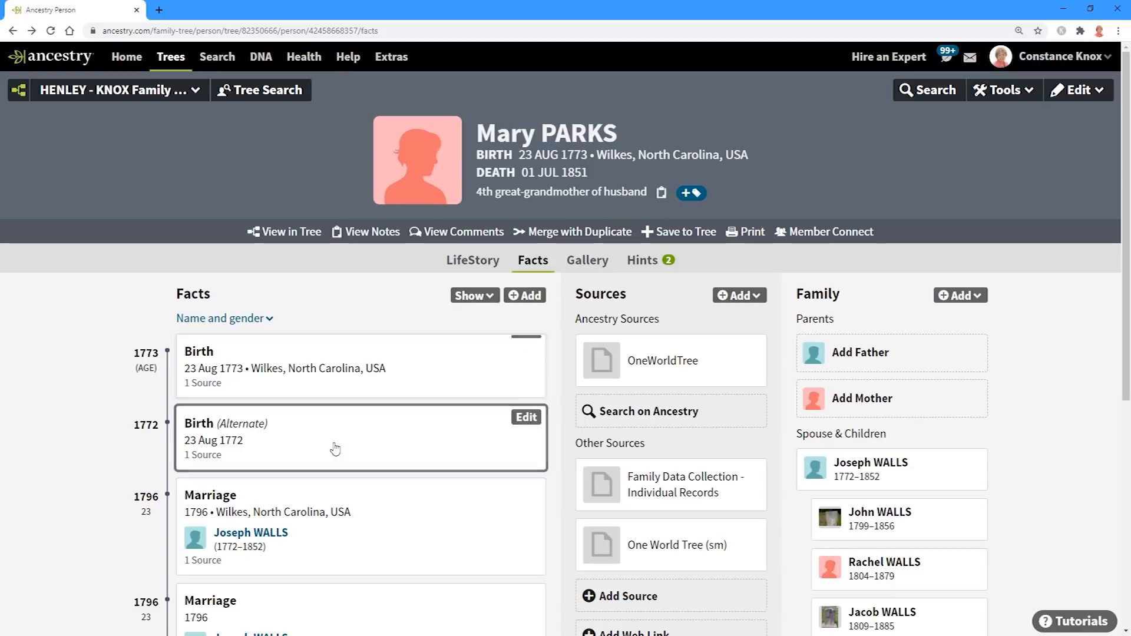
# Check the source citations of the remaining alternate birth fact and compare its source link with the preferred birth fact's
pyautogui.click(407, 439)
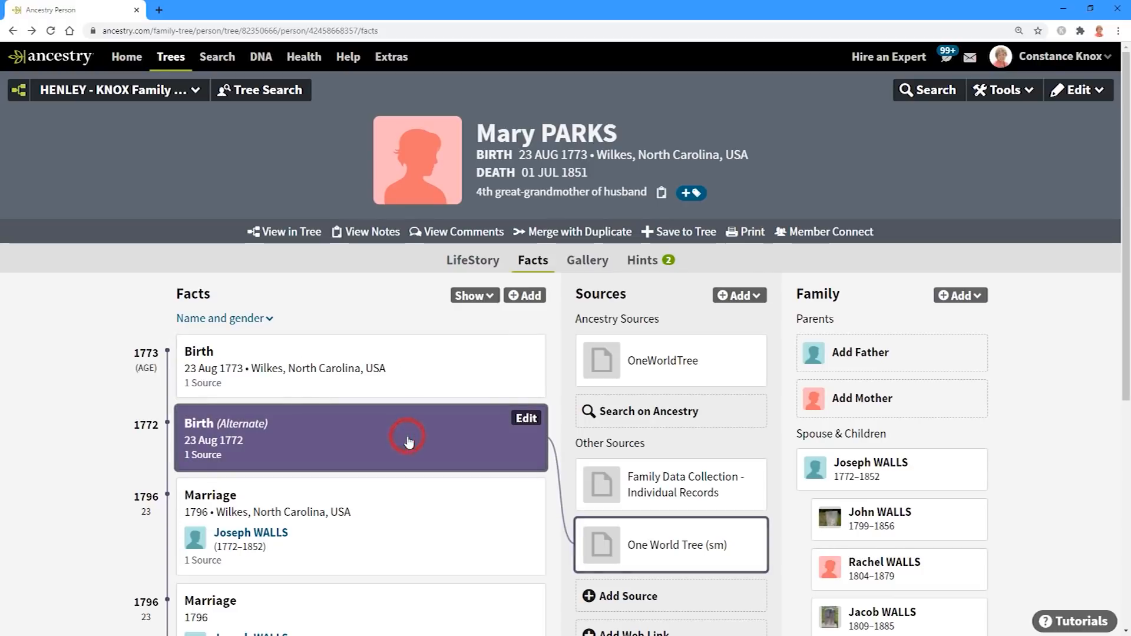
pyautogui.click(200, 456)
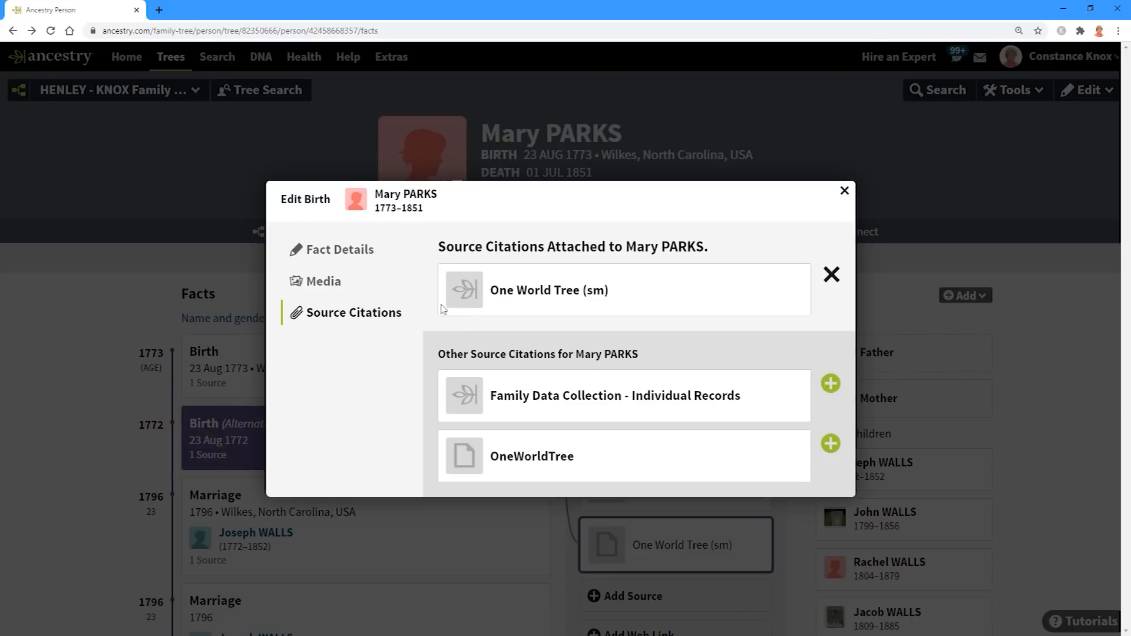
pyautogui.click(844, 191)
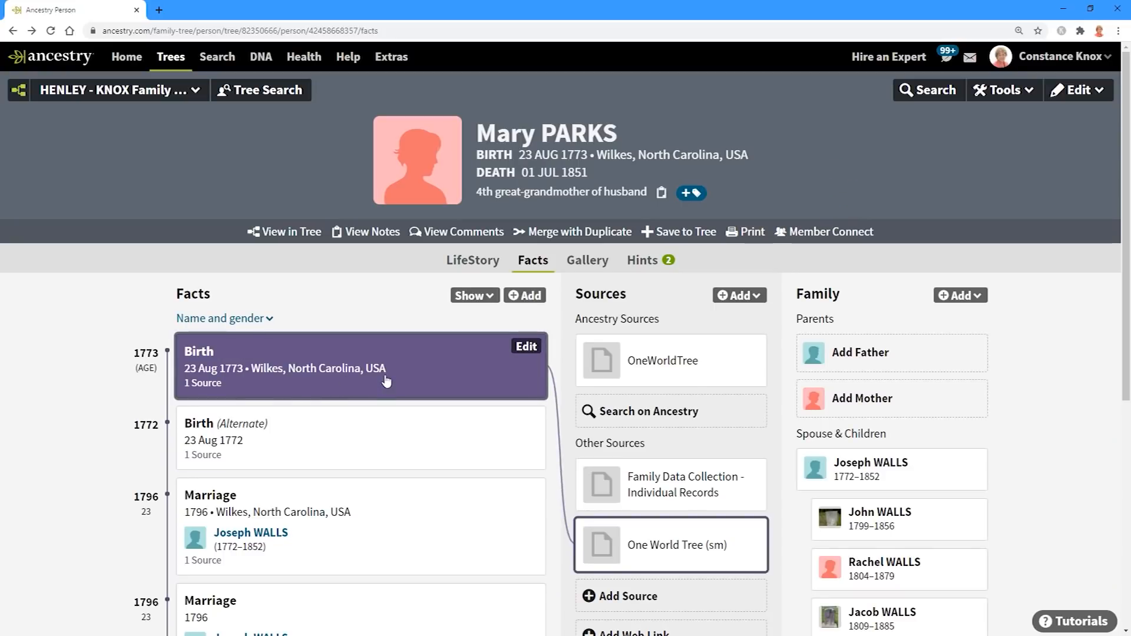
pyautogui.moveTo(717, 533)
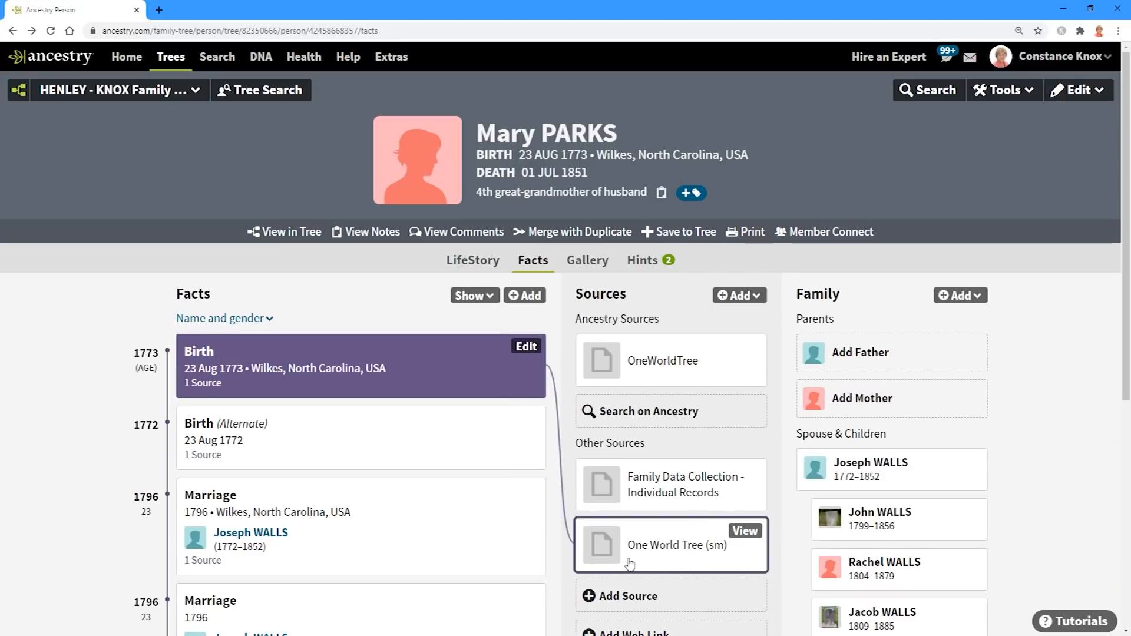
pyautogui.click(344, 469)
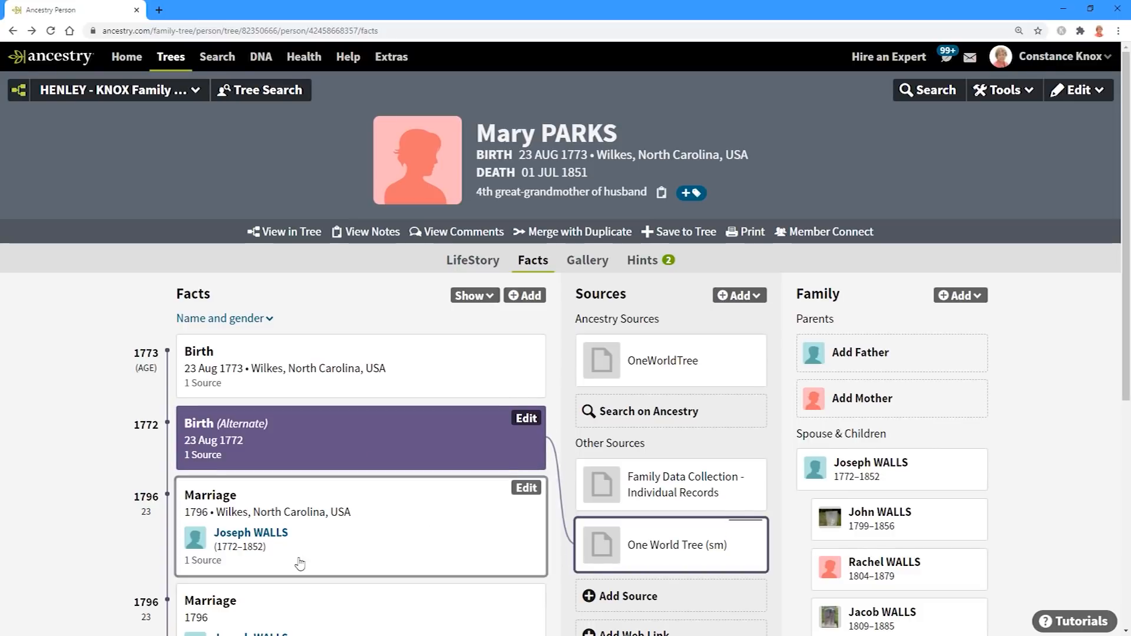
# Compare which sources are linked to the two 1796 marriage facts, one with a Wilkes, North Carolina, USA location and one without
pyautogui.scroll(-2, 300, 563)
pyautogui.scroll(-2, 300, 561)
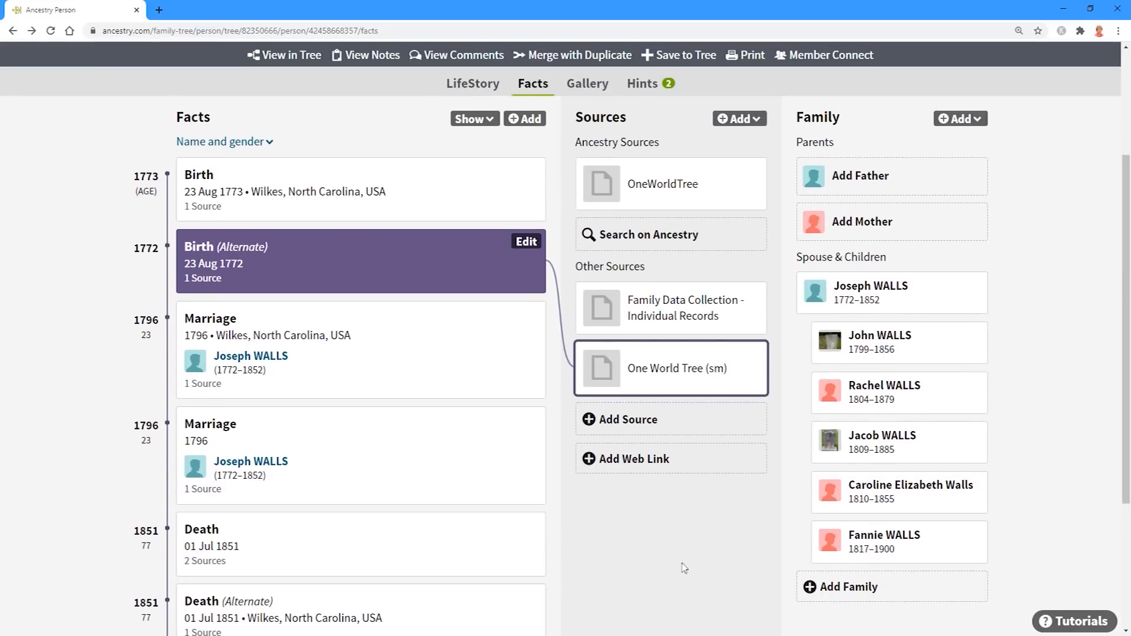
pyautogui.scroll(-2, 711, 633)
pyautogui.scroll(1, 707, 626)
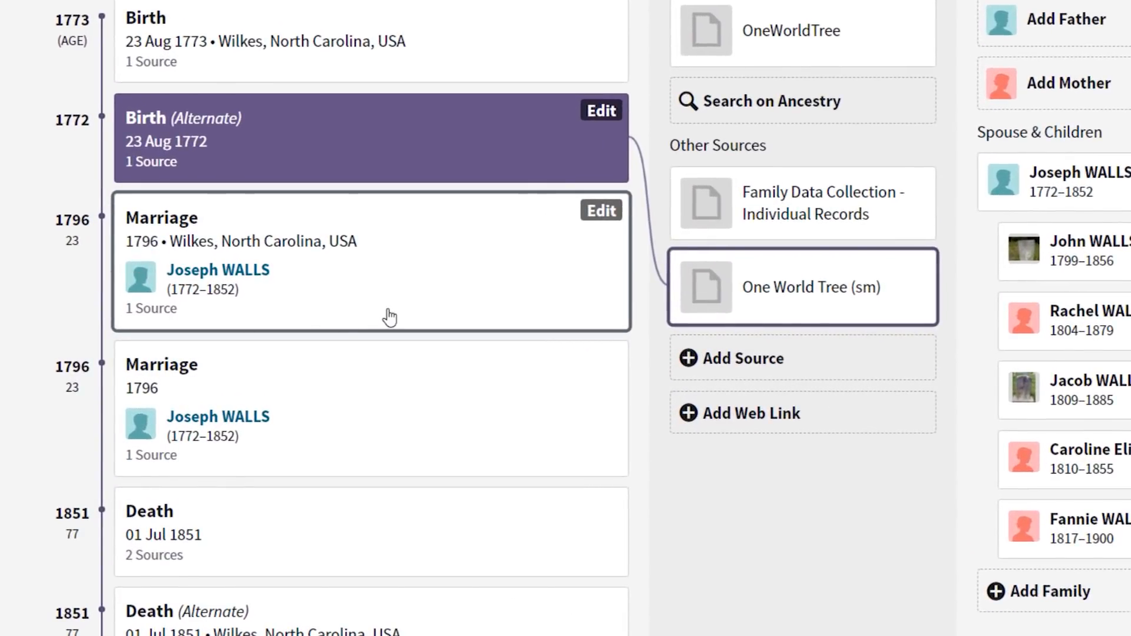
pyautogui.click(392, 278)
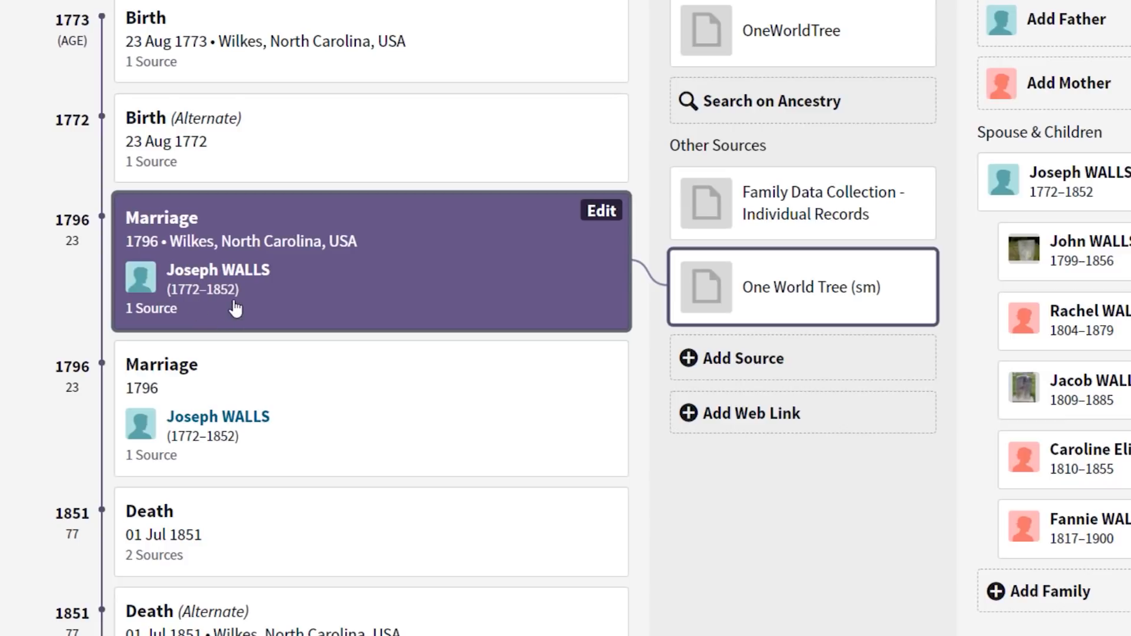
pyautogui.click(432, 423)
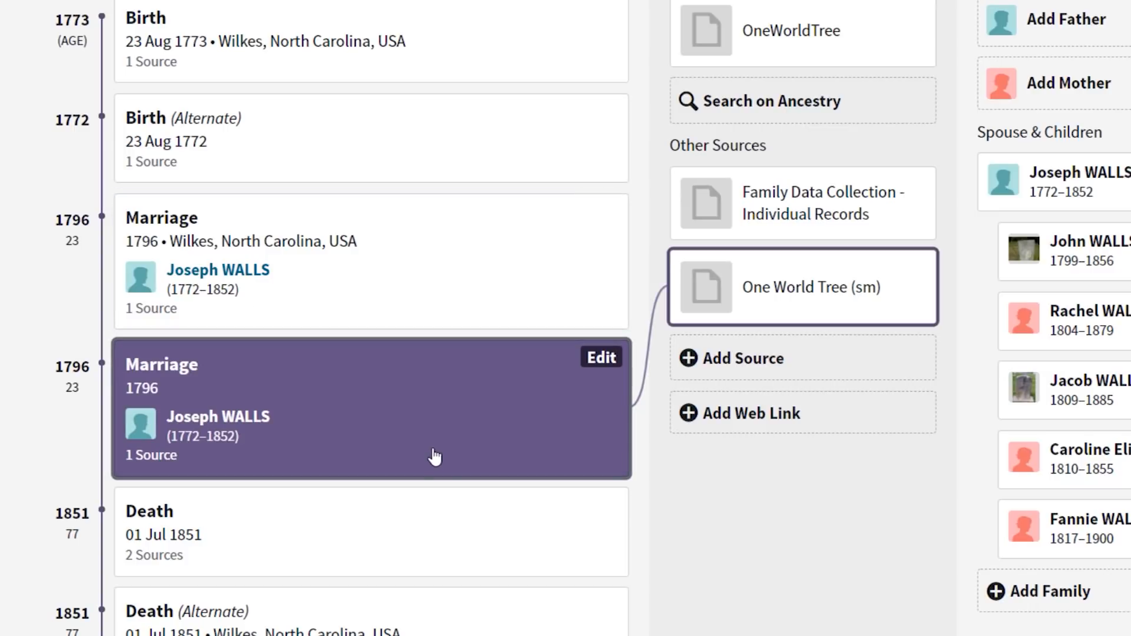
pyautogui.click(524, 273)
pyautogui.click(486, 400)
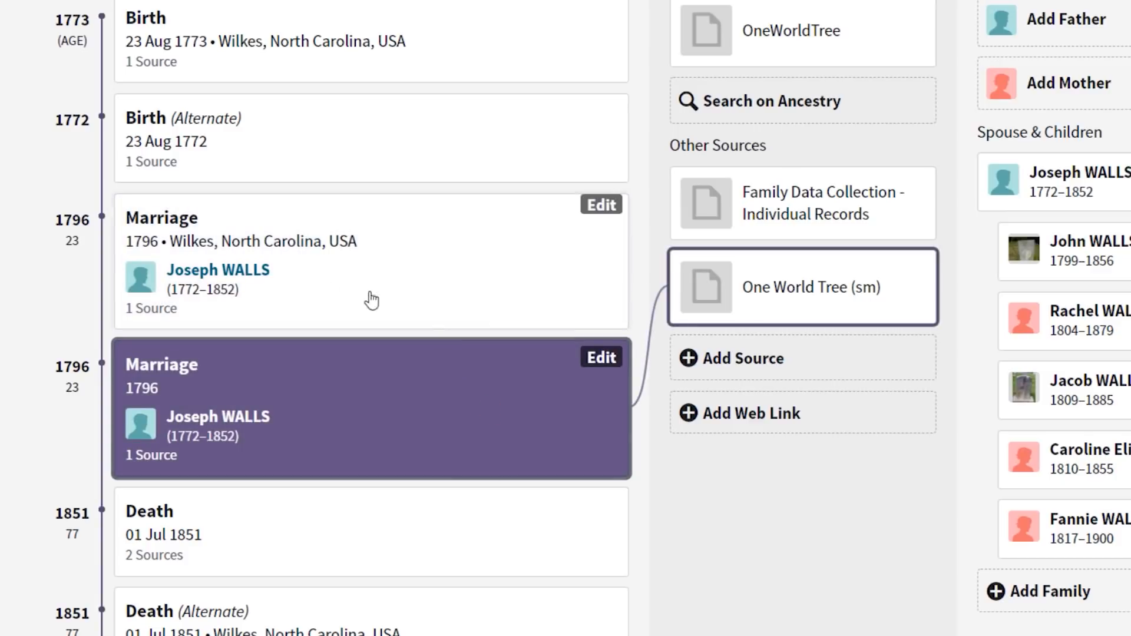
pyautogui.click(421, 281)
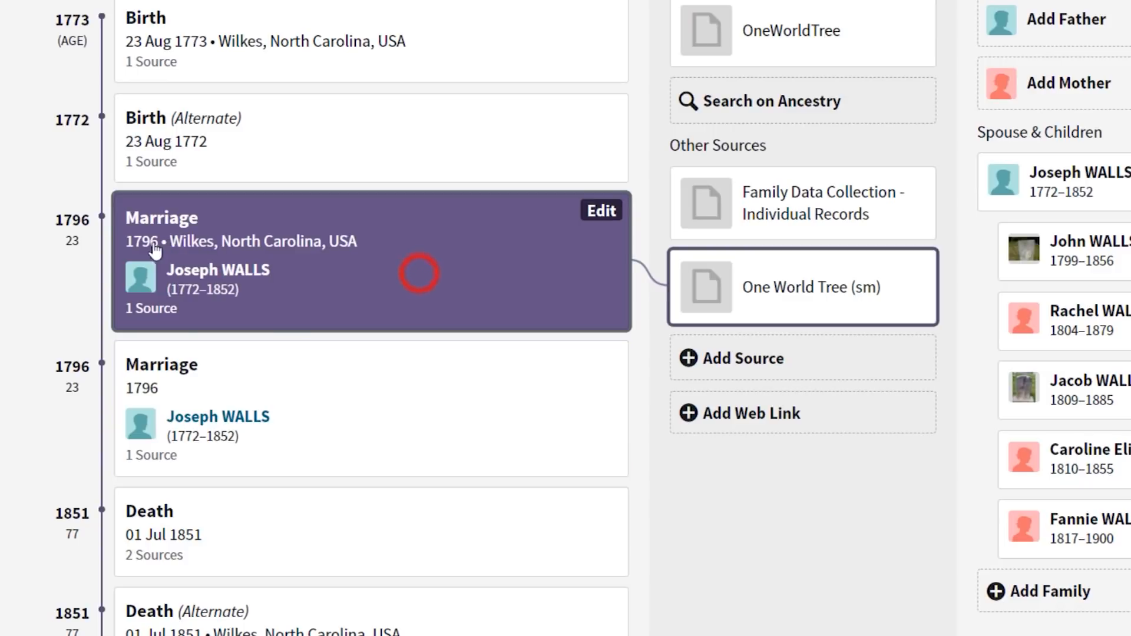
# Delete the duplicate 1796 marriage fact that has no location
pyautogui.click(395, 400)
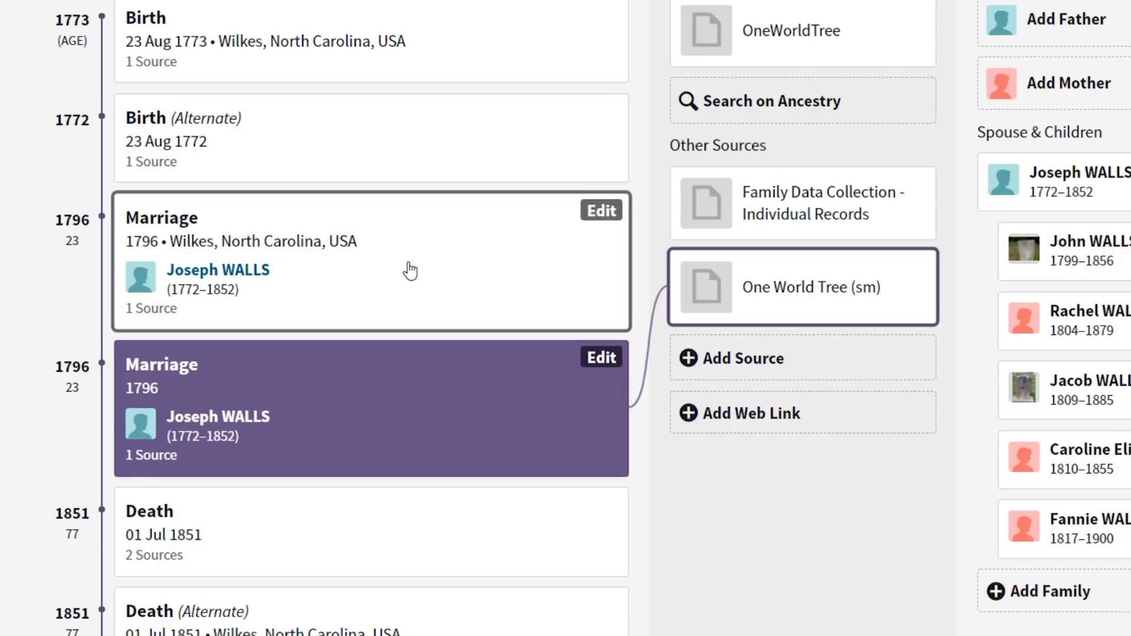
pyautogui.click(601, 358)
pyautogui.click(815, 512)
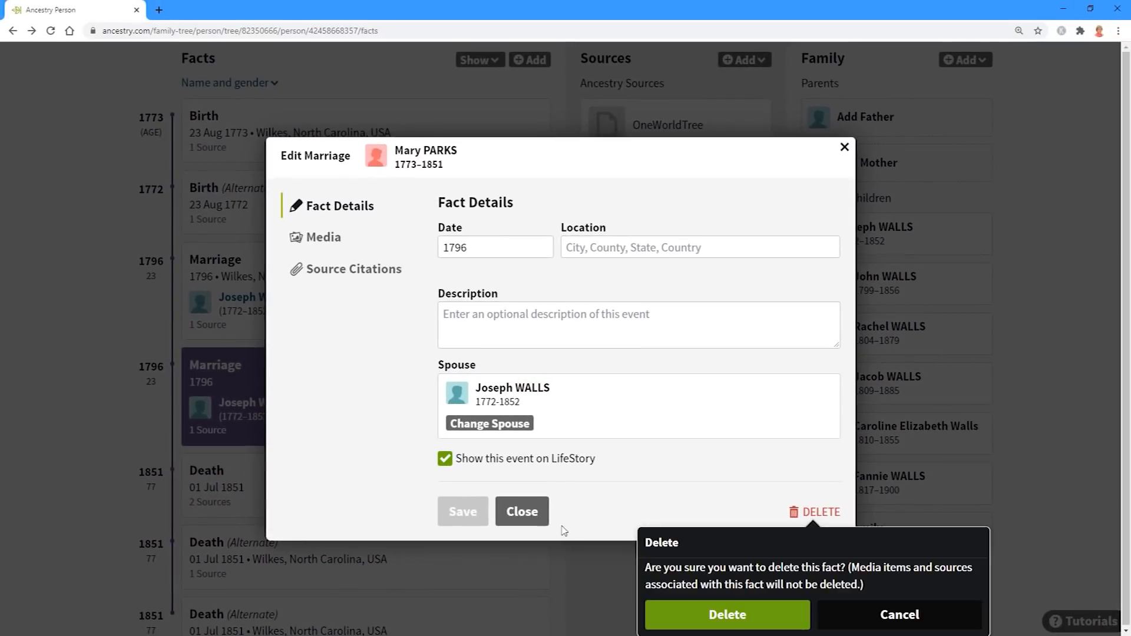
pyautogui.click(682, 616)
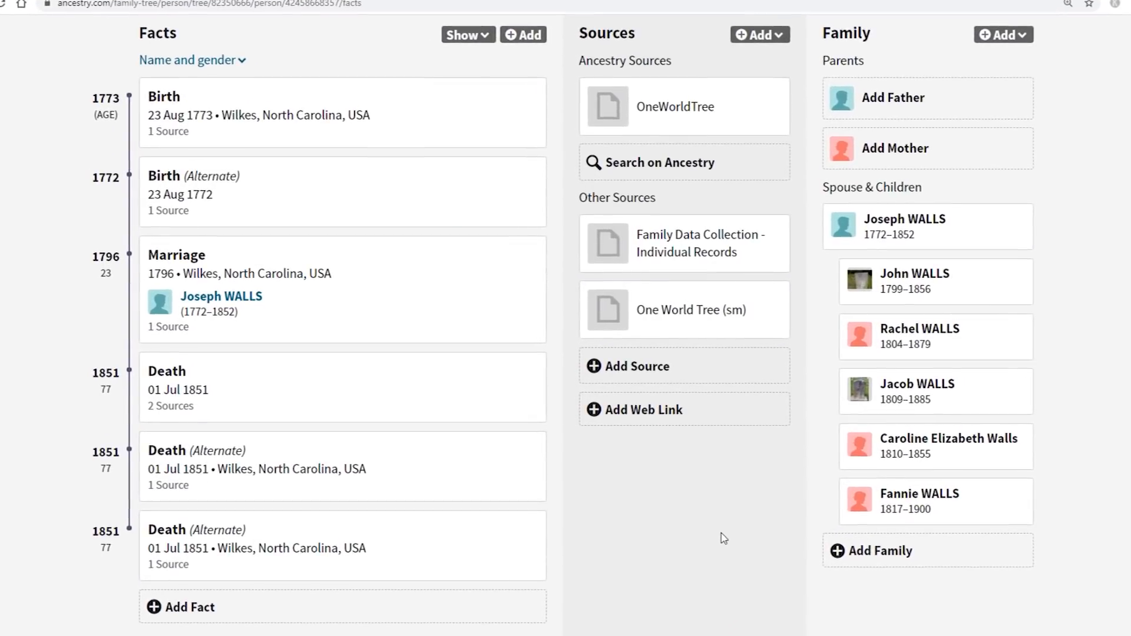
# Compare the dates, locations and linked sources of the preferred death fact and the two alternate death facts
pyautogui.click(330, 401)
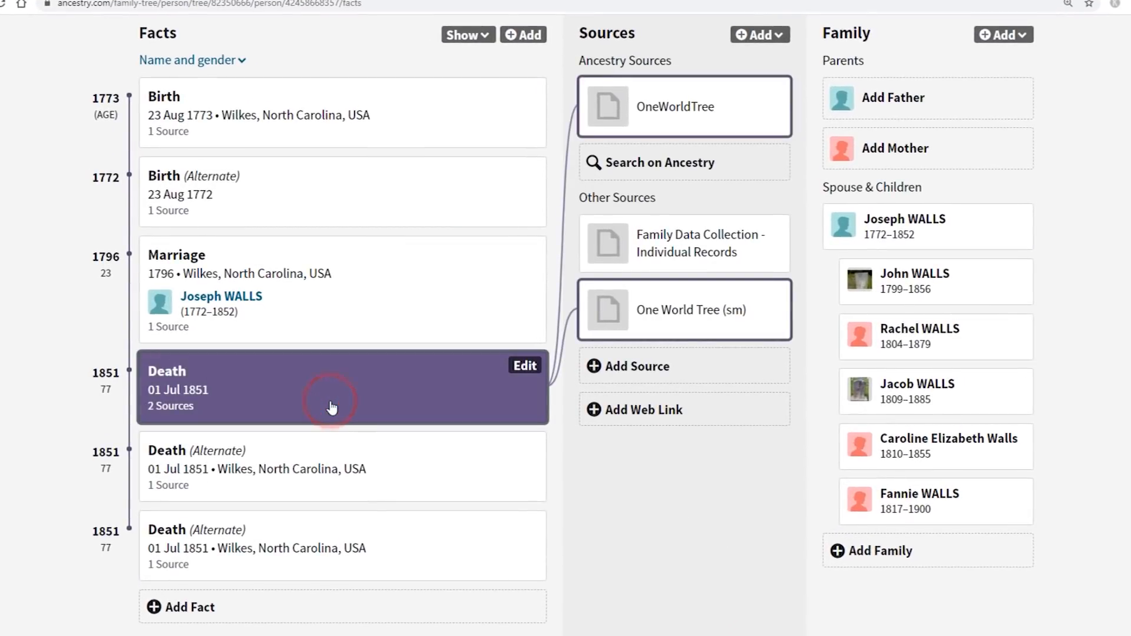
pyautogui.click(321, 483)
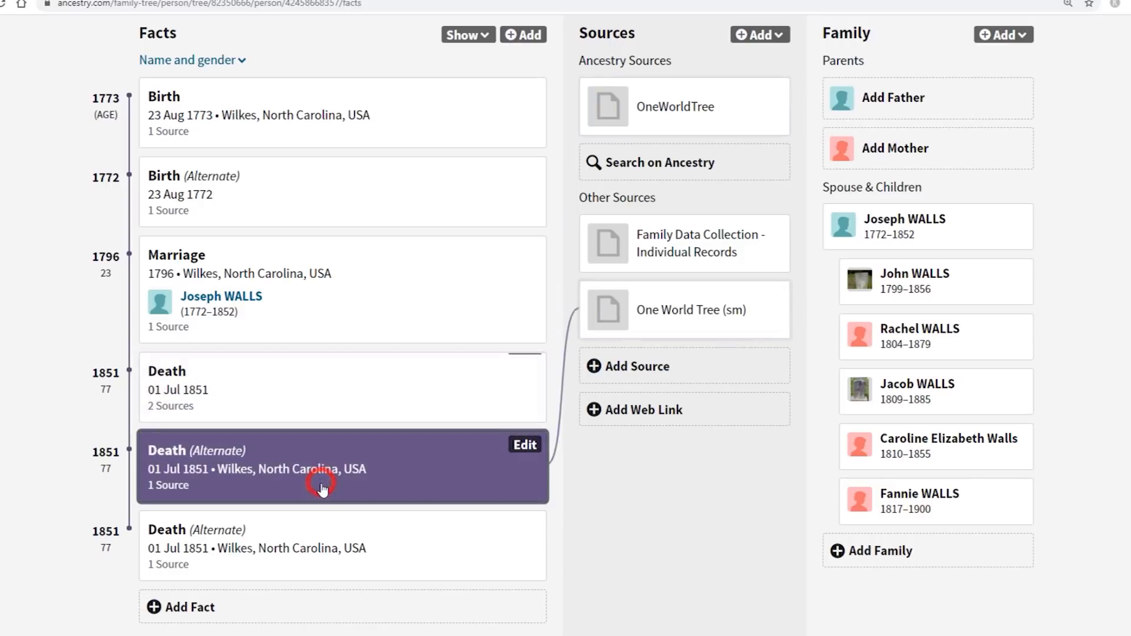
pyautogui.click(336, 545)
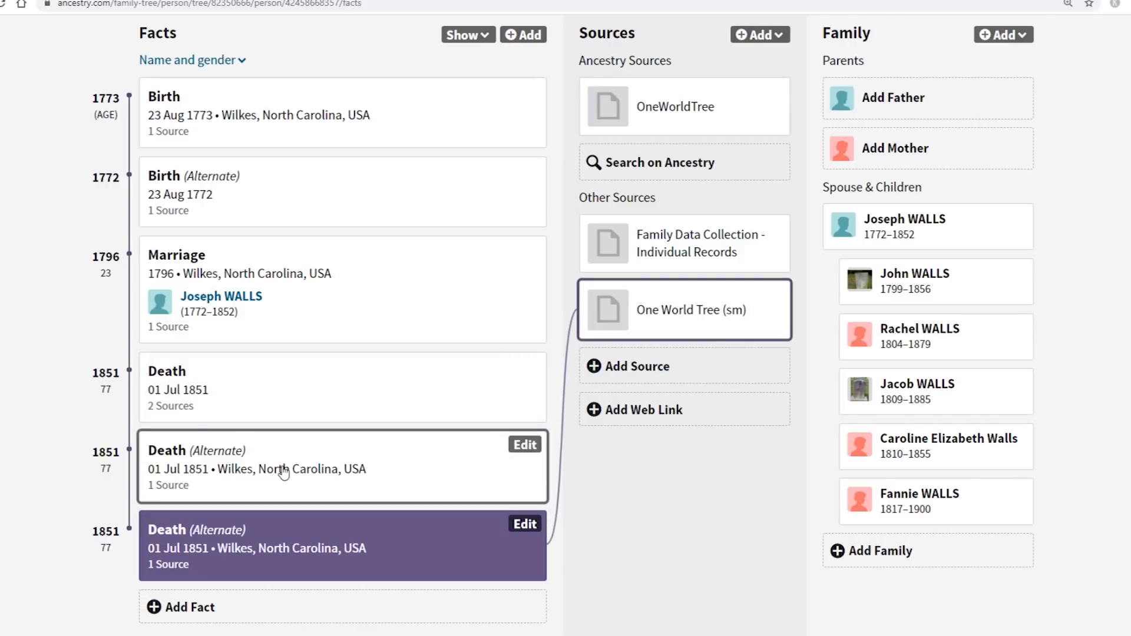
pyautogui.click(279, 394)
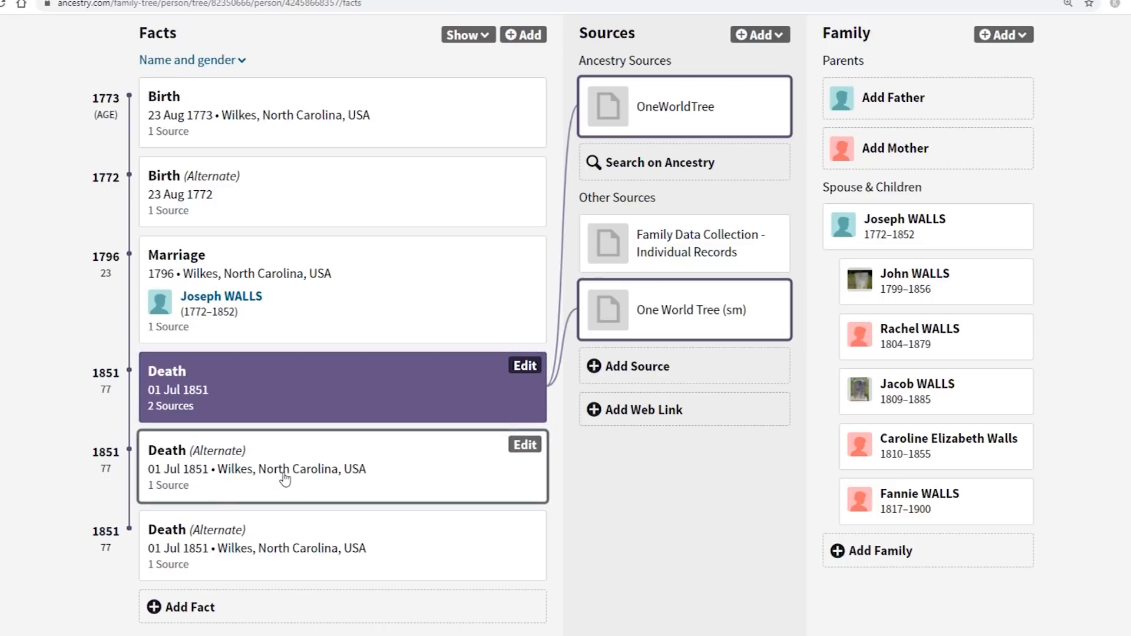
pyautogui.click(235, 476)
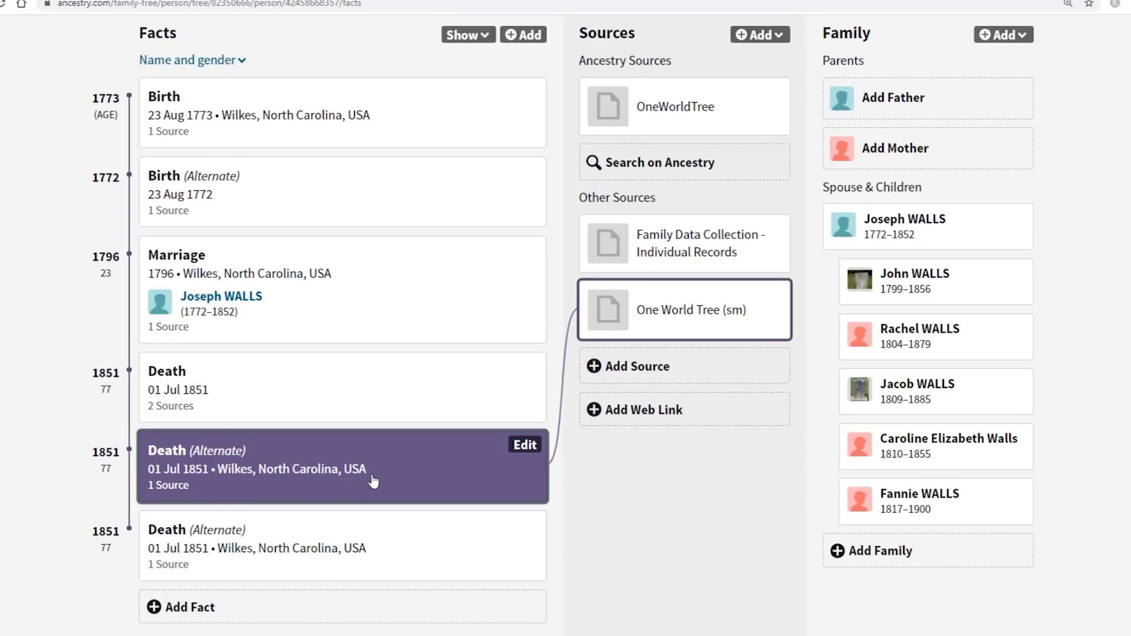
pyautogui.click(362, 406)
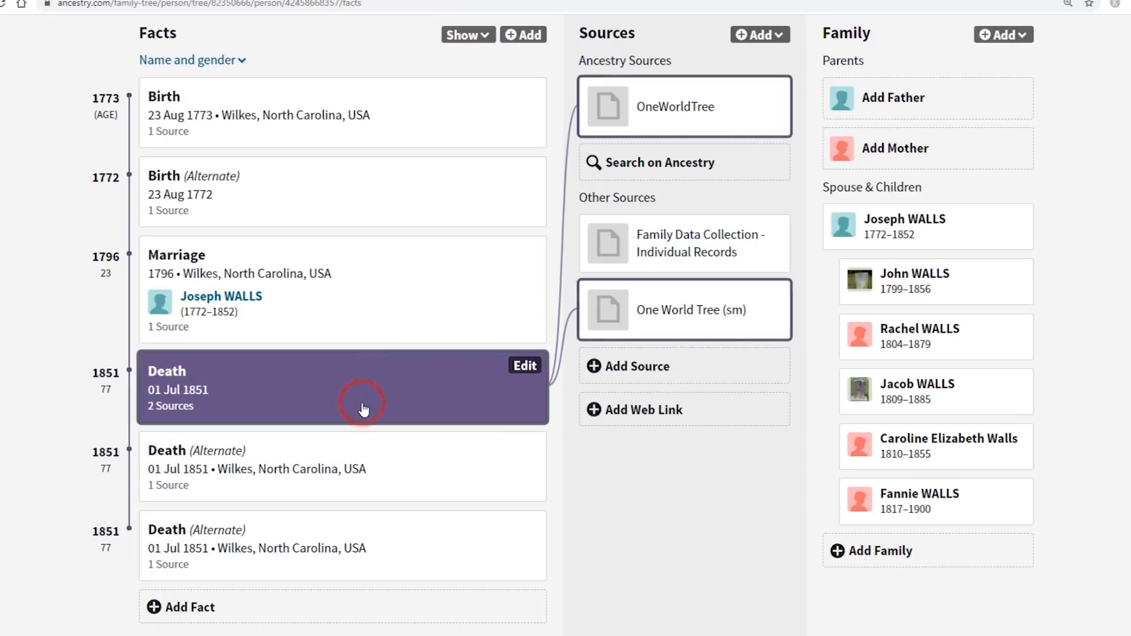
pyautogui.click(243, 459)
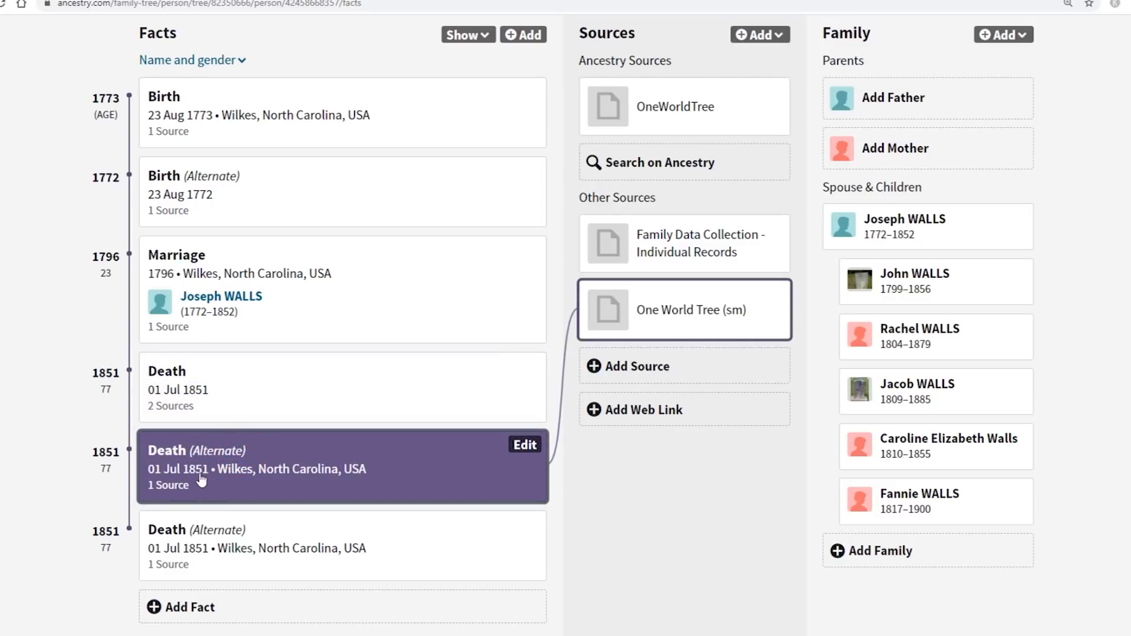
pyautogui.click(295, 408)
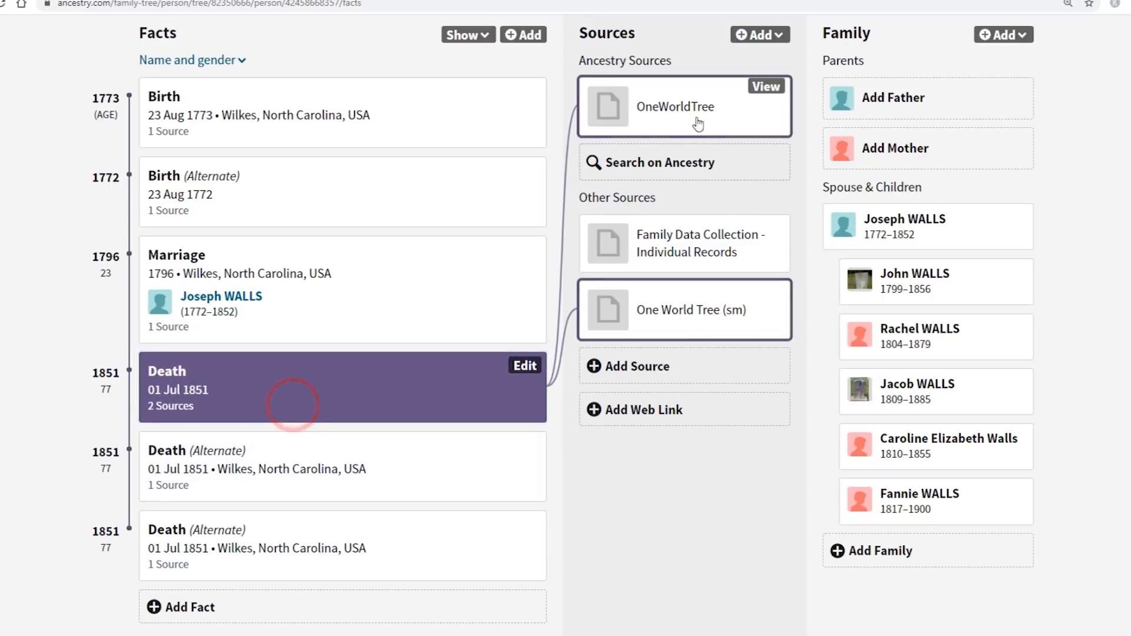
# Make the first alternate death fact, dated 01 Jul 1851 in Wilkes, North Carolina, USA, the preferred one and save it
pyautogui.moveTo(285, 484)
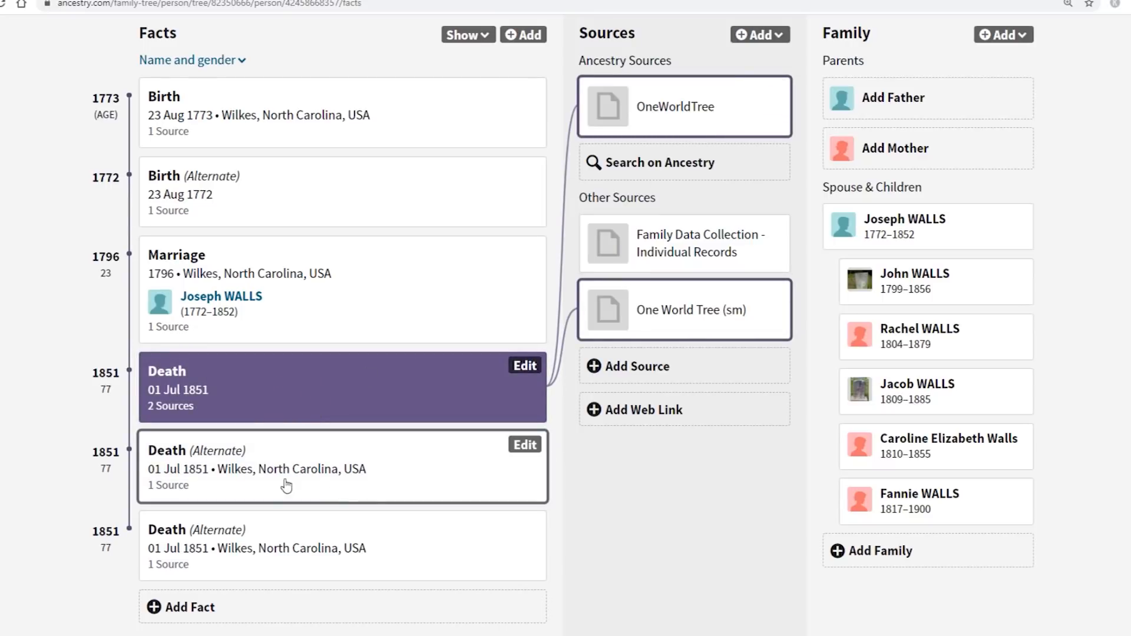
pyautogui.click(519, 449)
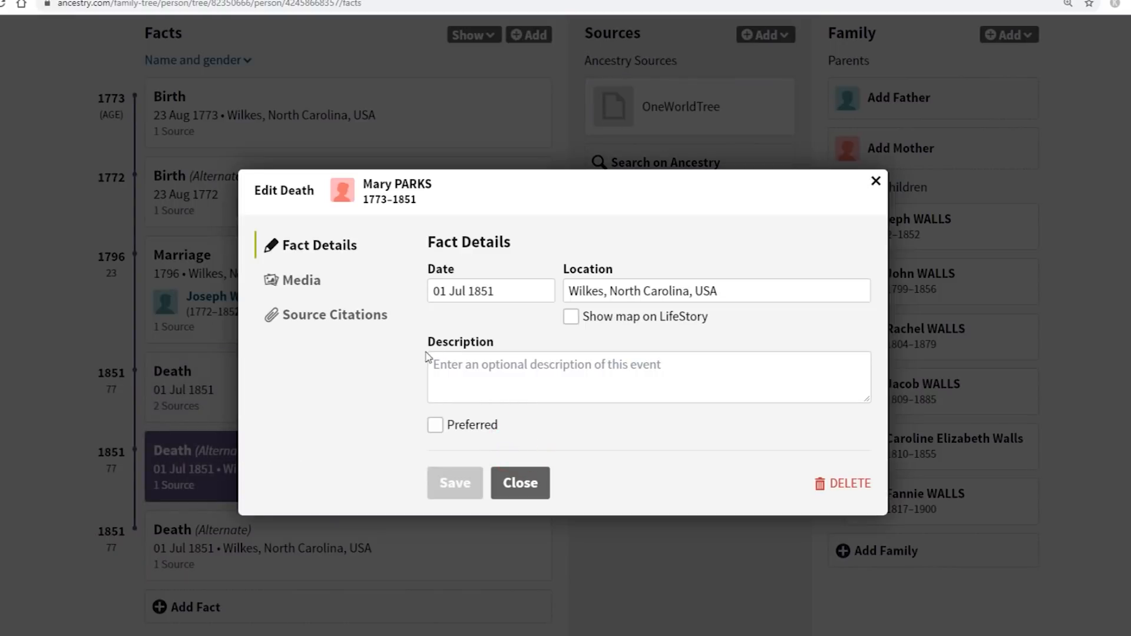
pyautogui.click(434, 427)
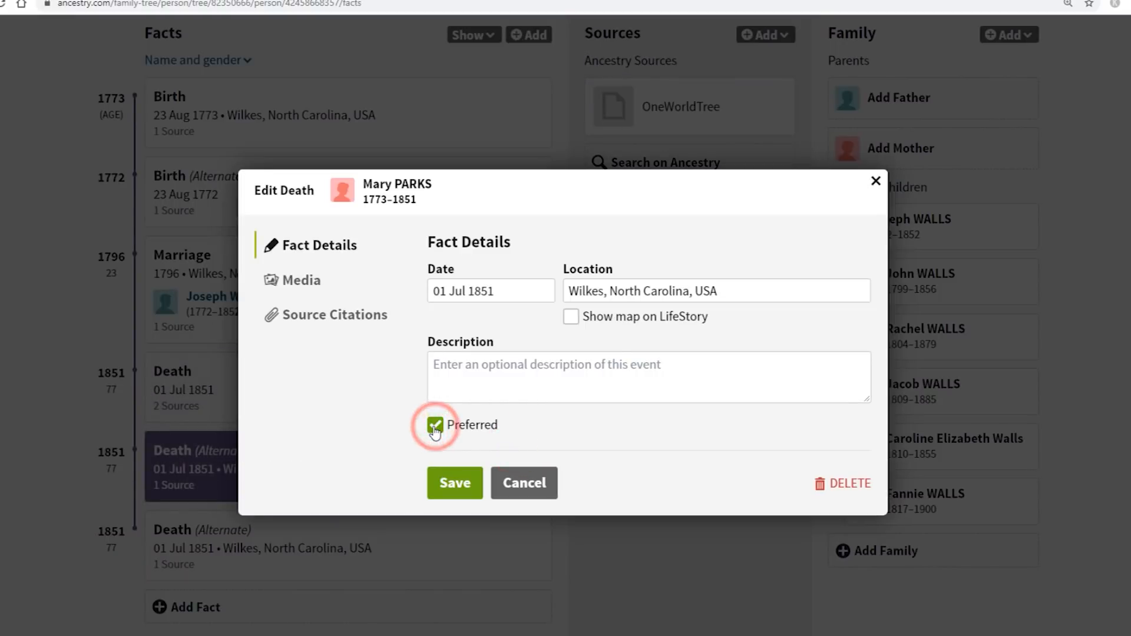
pyautogui.click(454, 484)
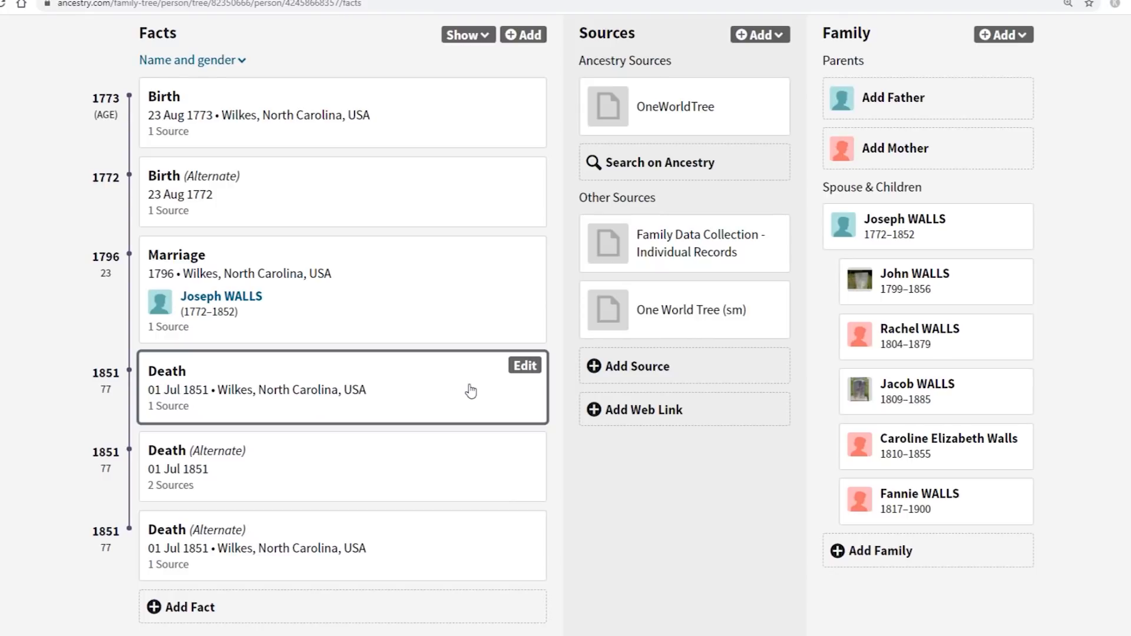
# Check the sources of the death fact without a location and attach the OneWorldTree citation to the preferred death fact
pyautogui.click(317, 463)
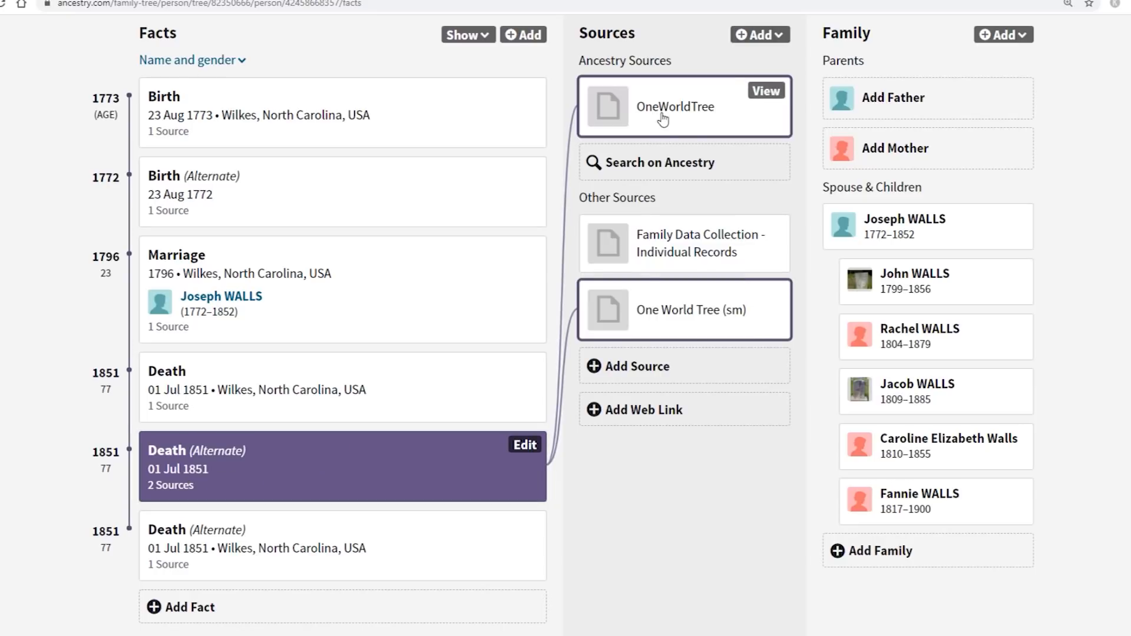
pyautogui.click(418, 389)
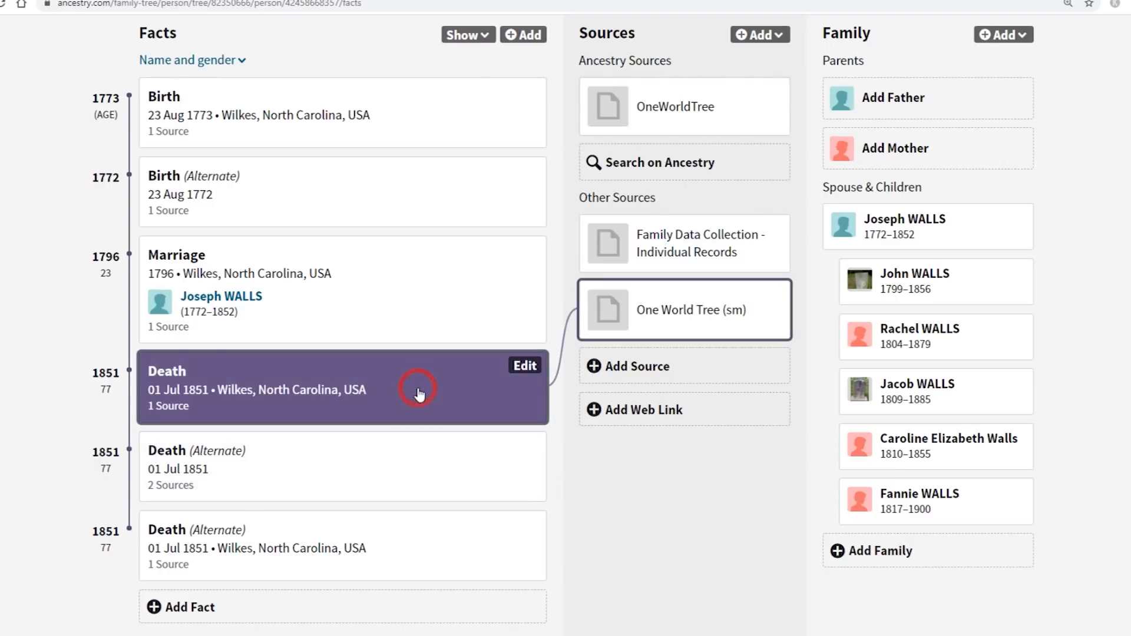
pyautogui.click(522, 367)
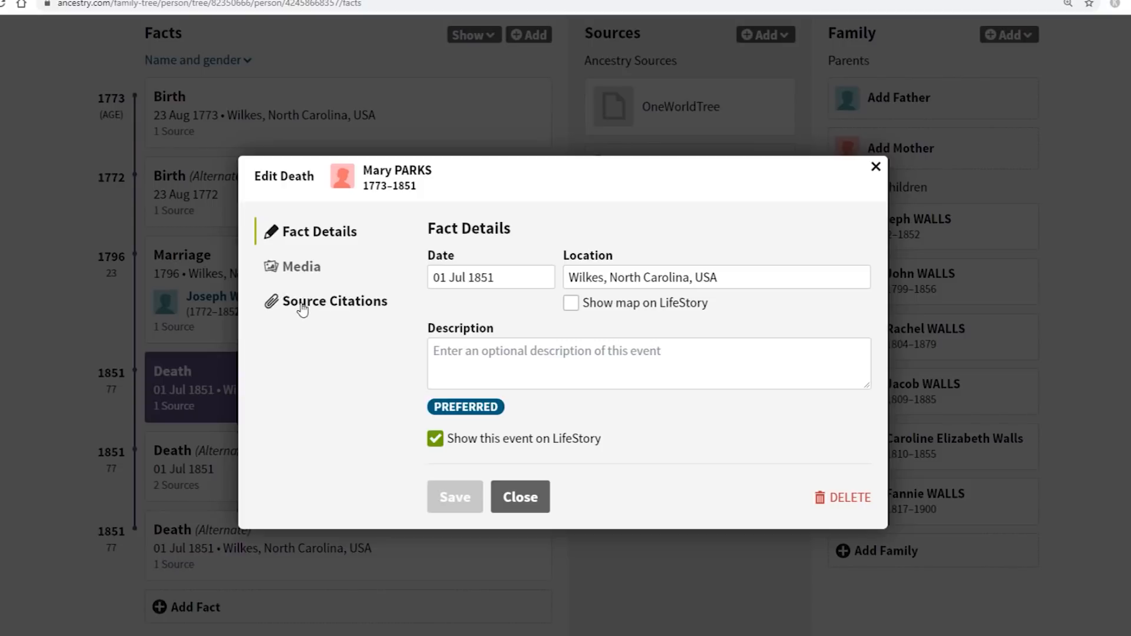
pyautogui.click(302, 308)
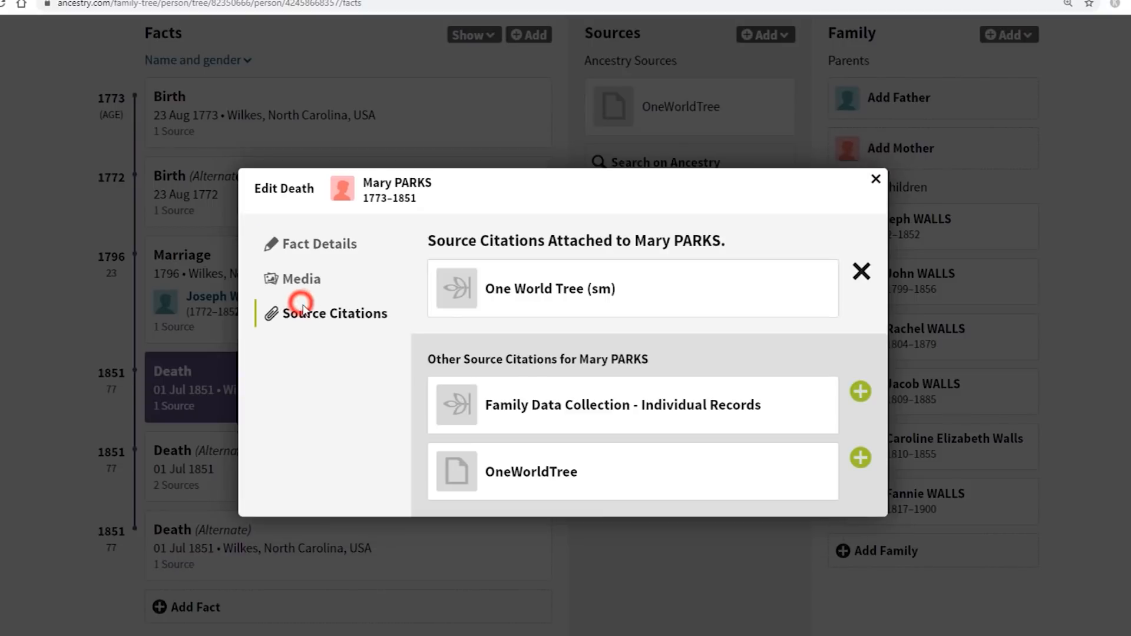
pyautogui.click(860, 457)
pyautogui.click(875, 180)
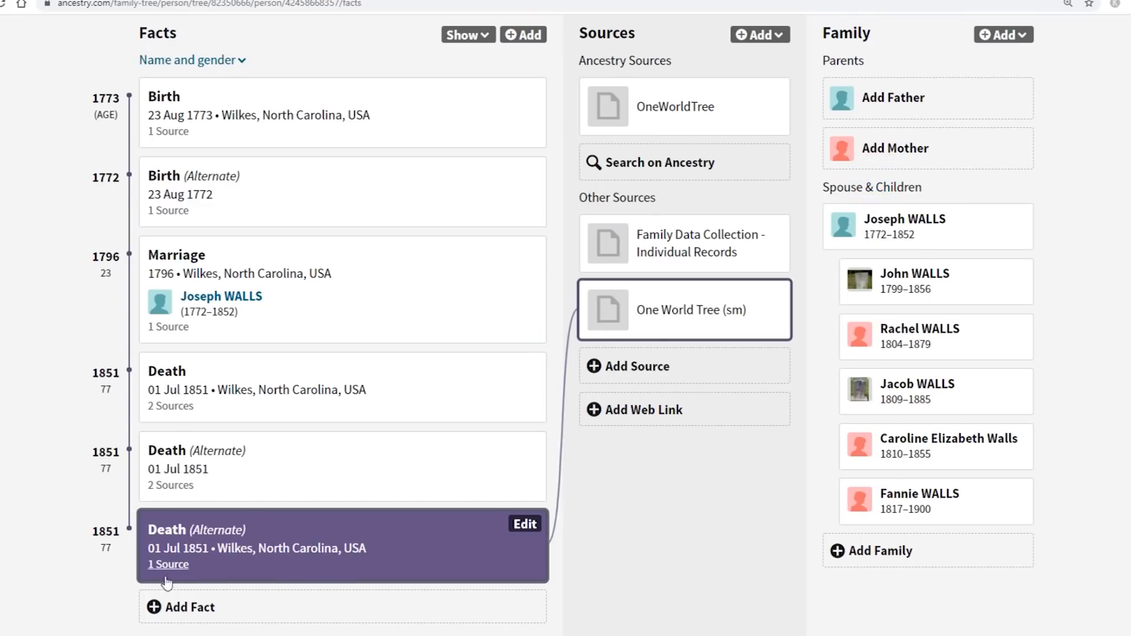
# Delete both alternate death facts dated 01 Jul 1851, the one with the Wilkes location and the one without a location
pyautogui.click(522, 529)
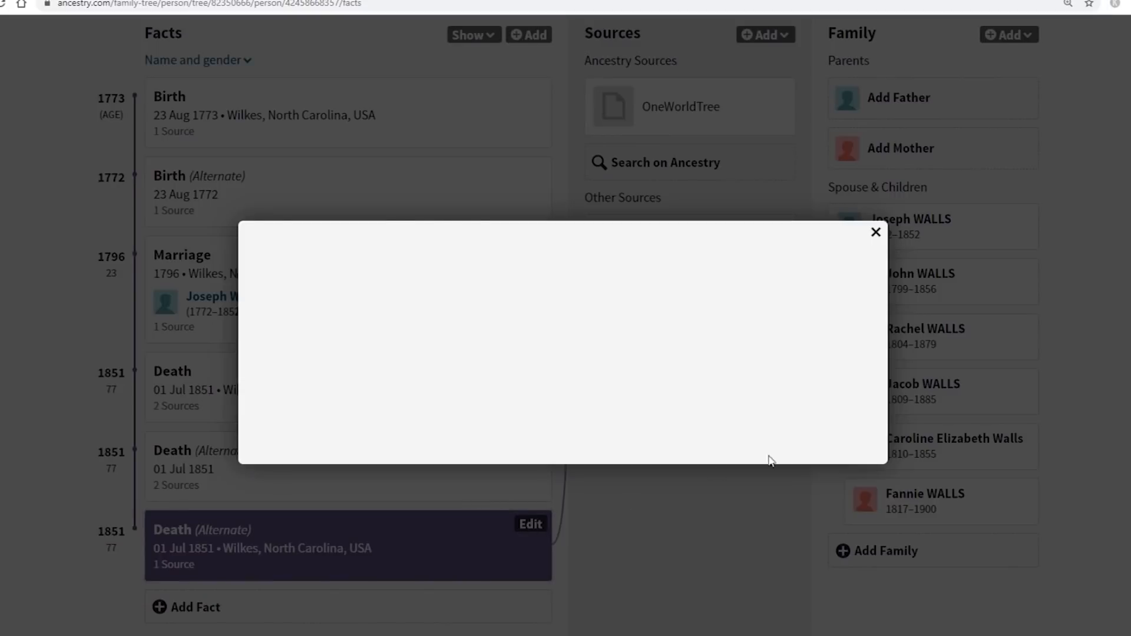
pyautogui.click(839, 484)
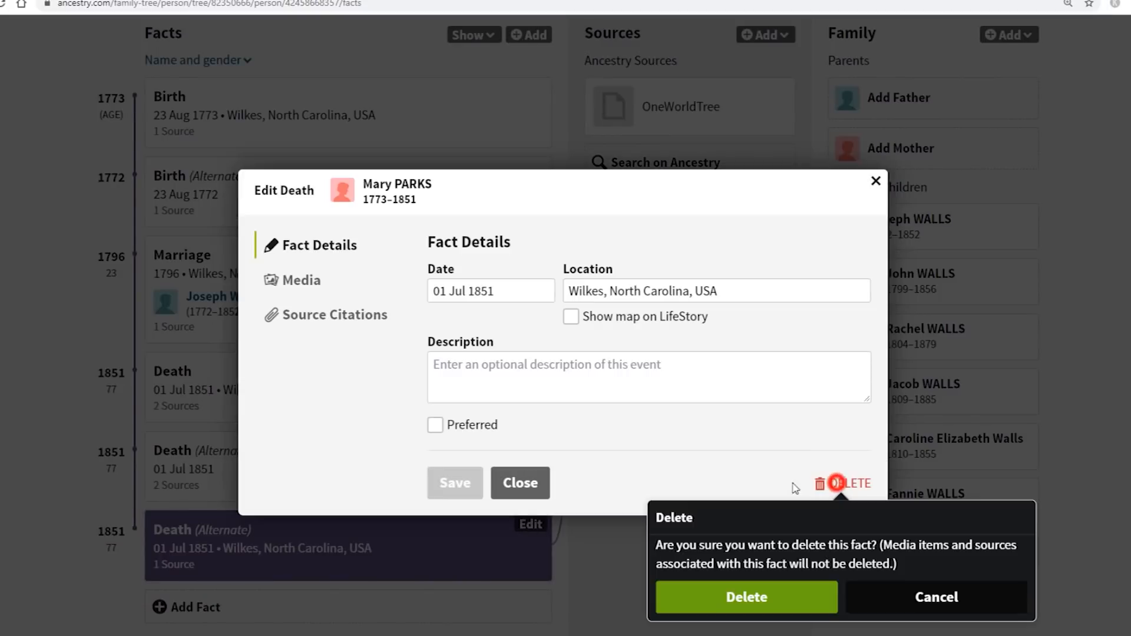
pyautogui.click(689, 597)
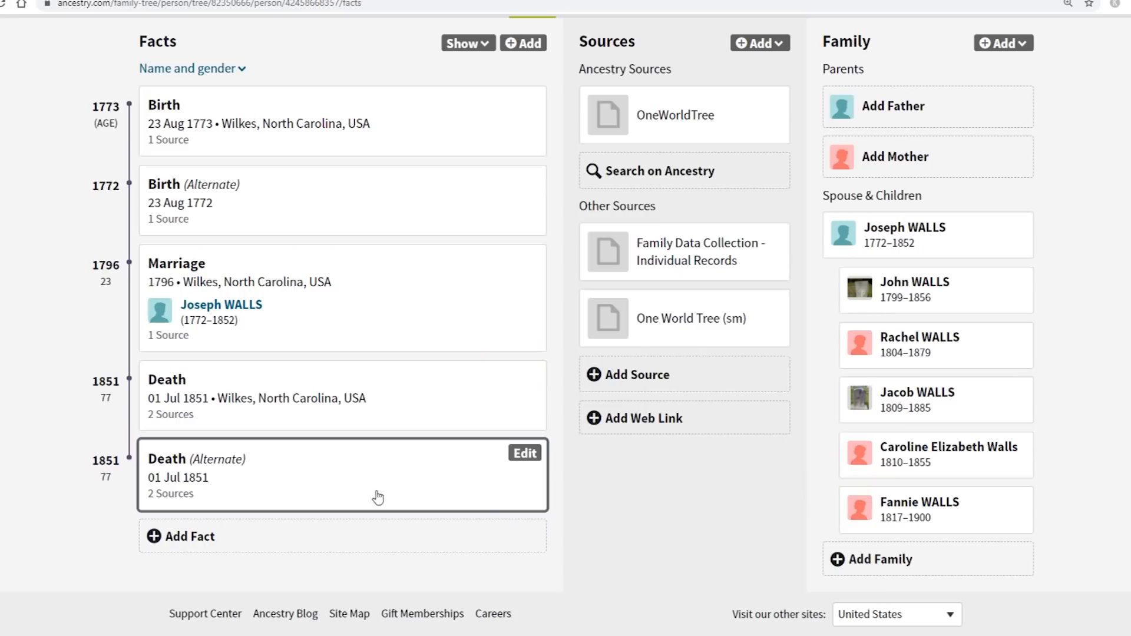
pyautogui.click(523, 457)
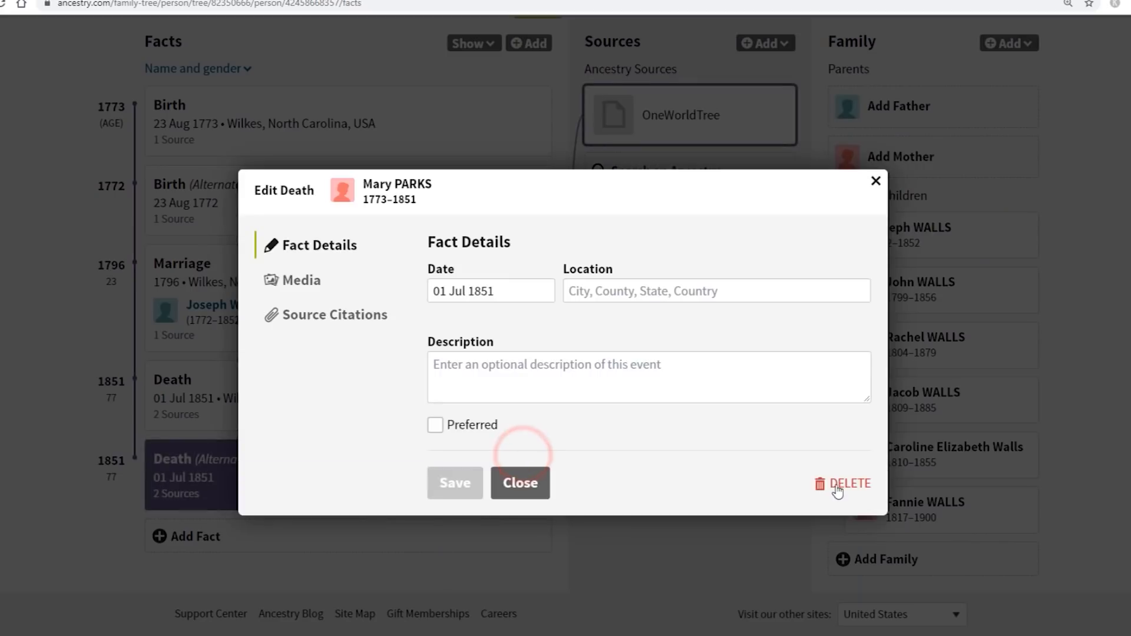
pyautogui.click(840, 484)
pyautogui.click(719, 595)
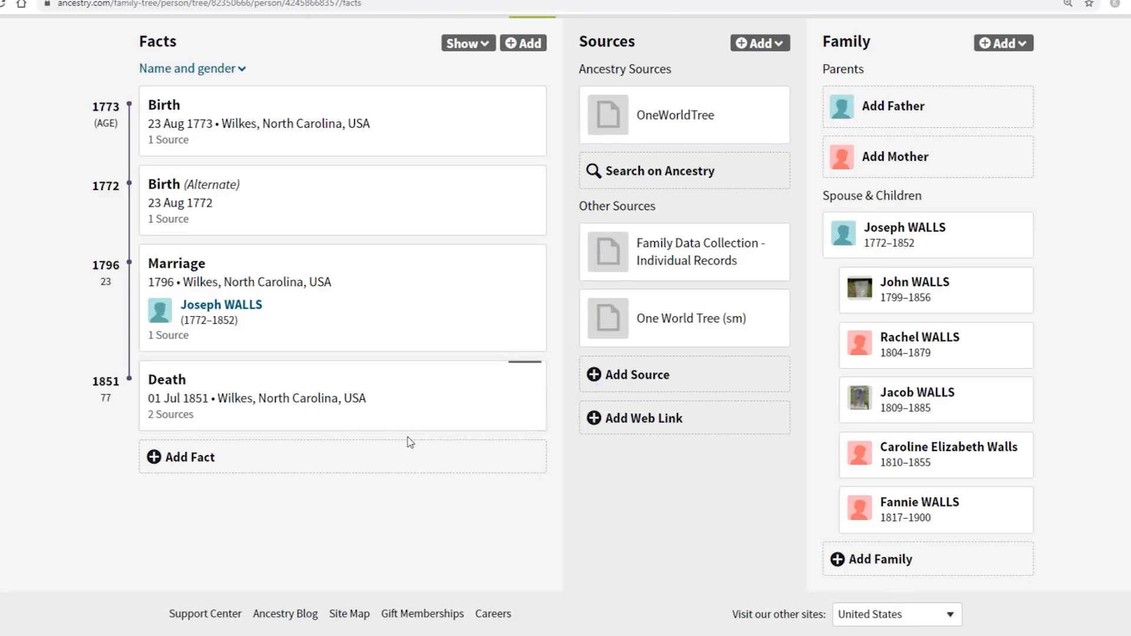
pyautogui.scroll(3, 409, 412)
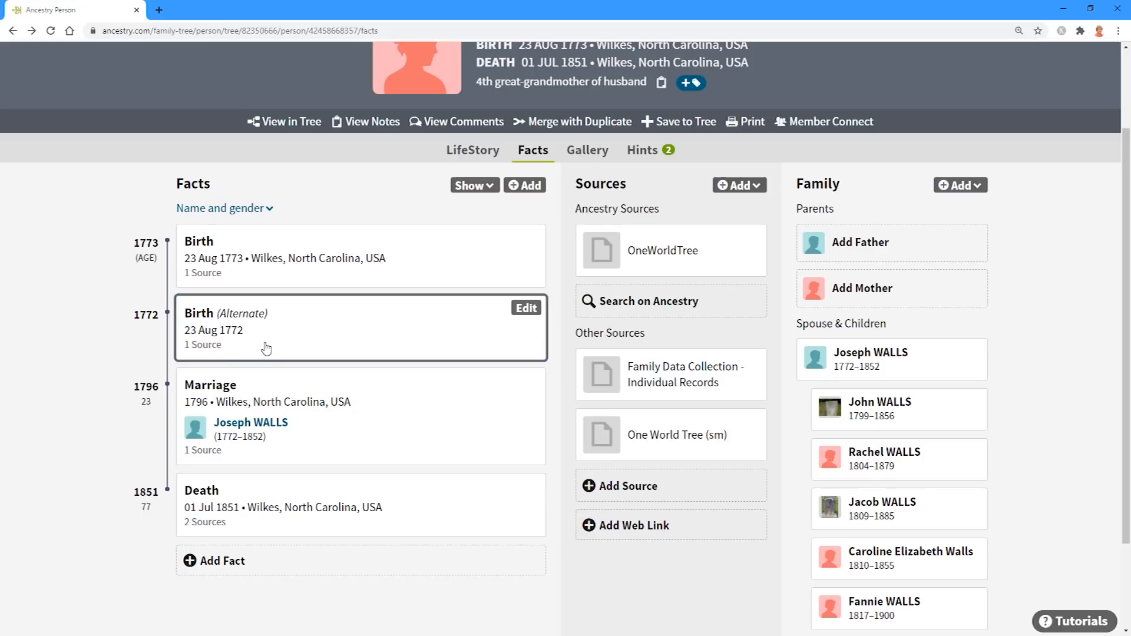
pyautogui.scroll(2, 267, 349)
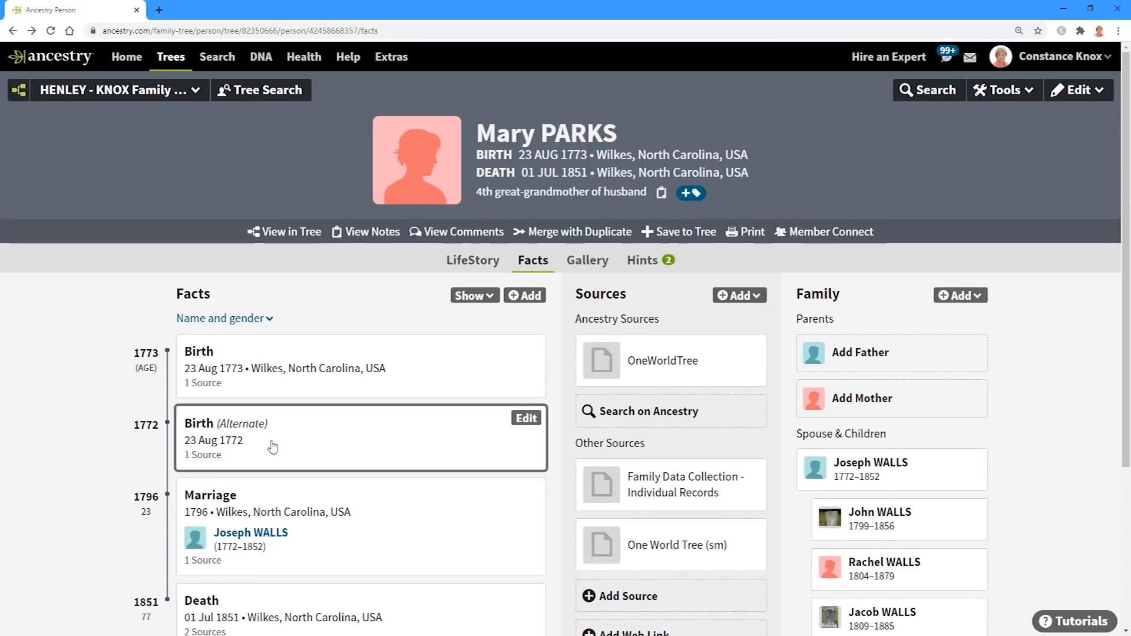
pyautogui.scroll(-2, 365, 435)
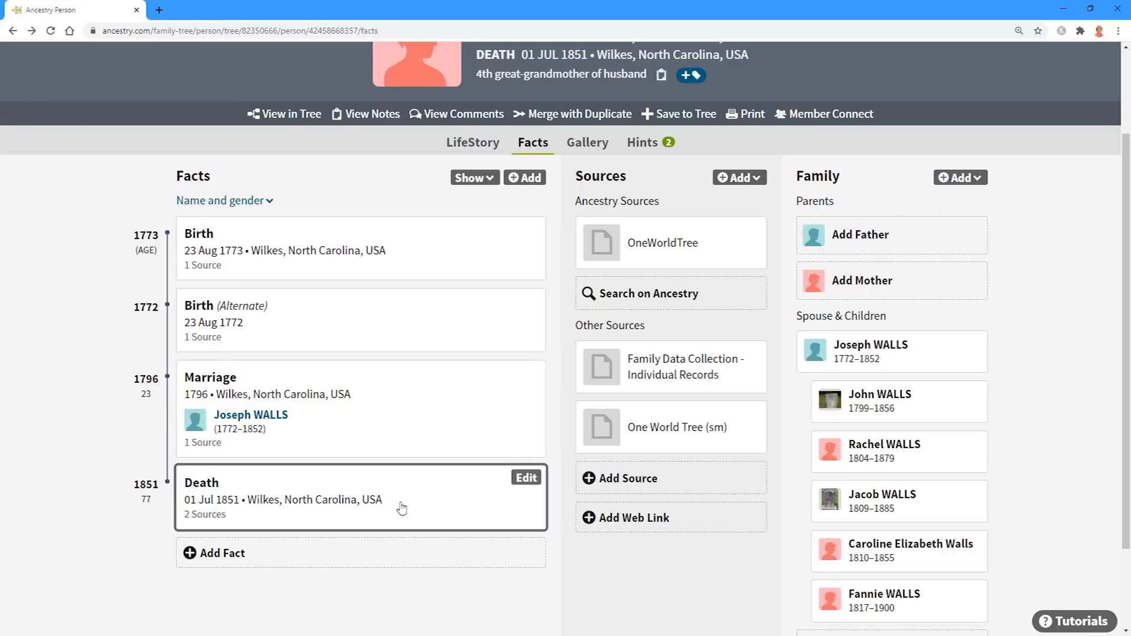
pyautogui.scroll(2, 406, 480)
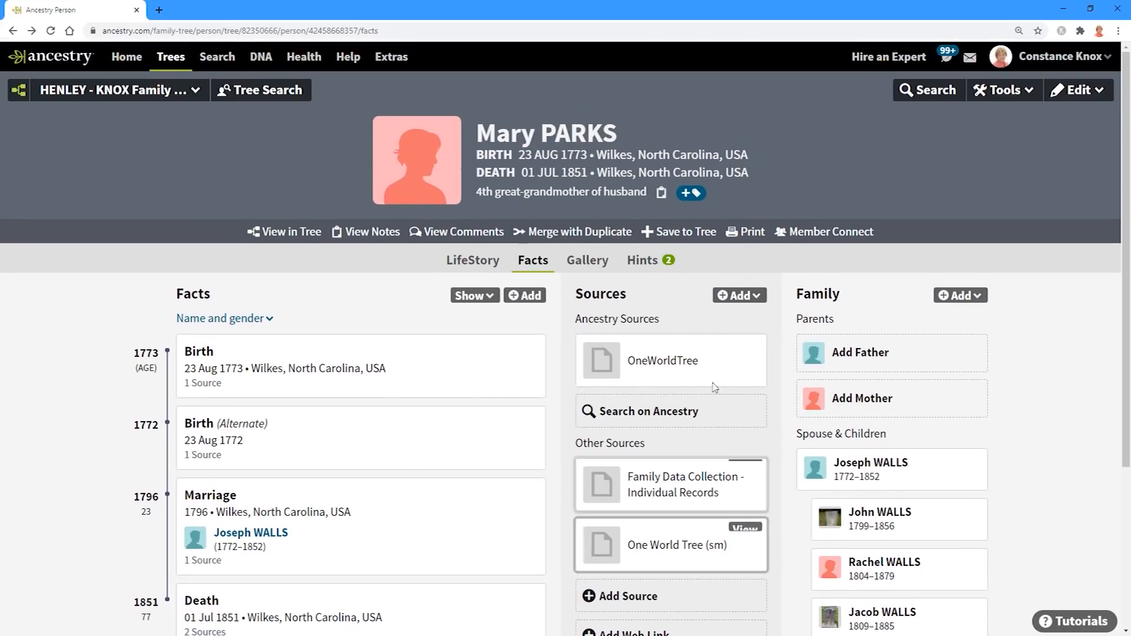
# Review the remaining facts, sources and family members on the profile, including the alternate birth fact
pyautogui.scroll(-2, 677, 313)
pyautogui.scroll(2, 510, 141)
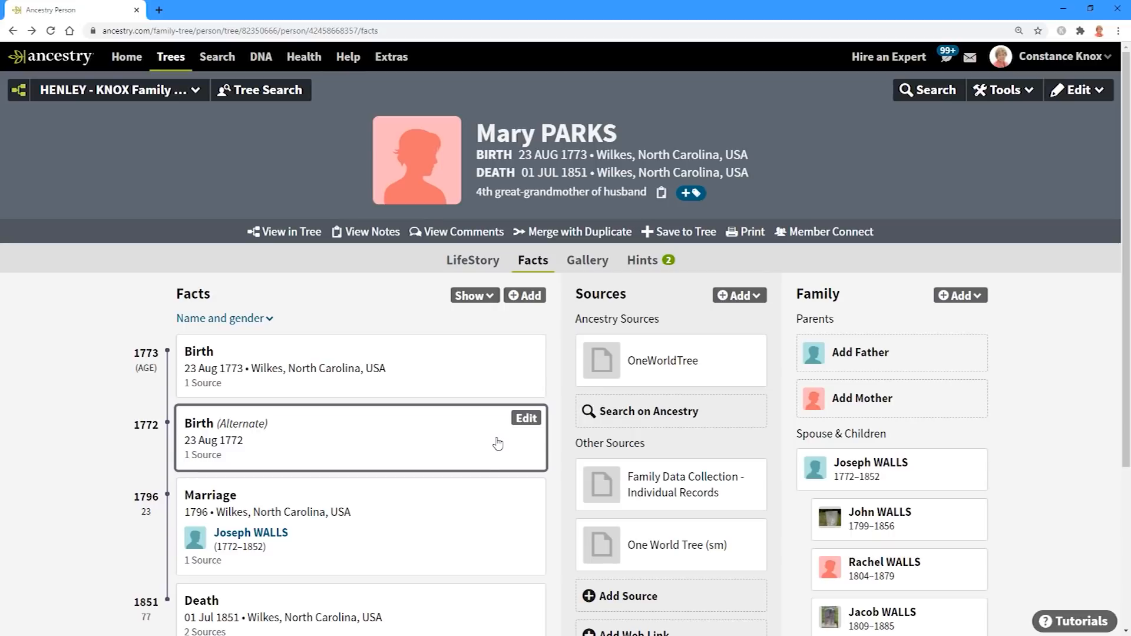
pyautogui.scroll(-1, 471, 501)
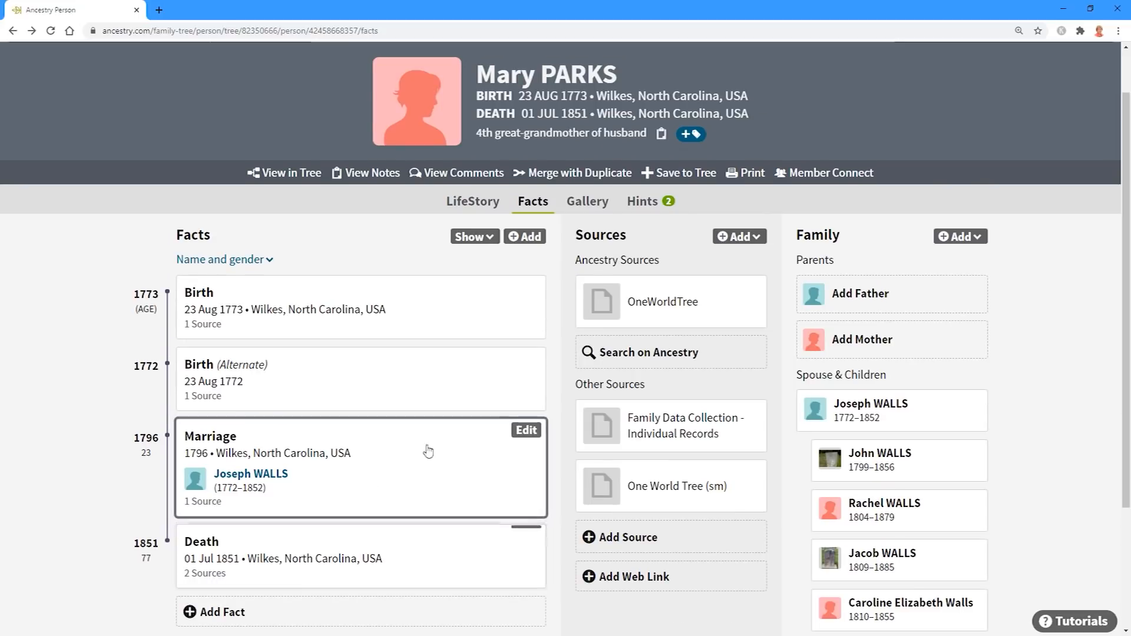
pyautogui.moveTo(1127, 252); pyautogui.dragTo(1118, 365)
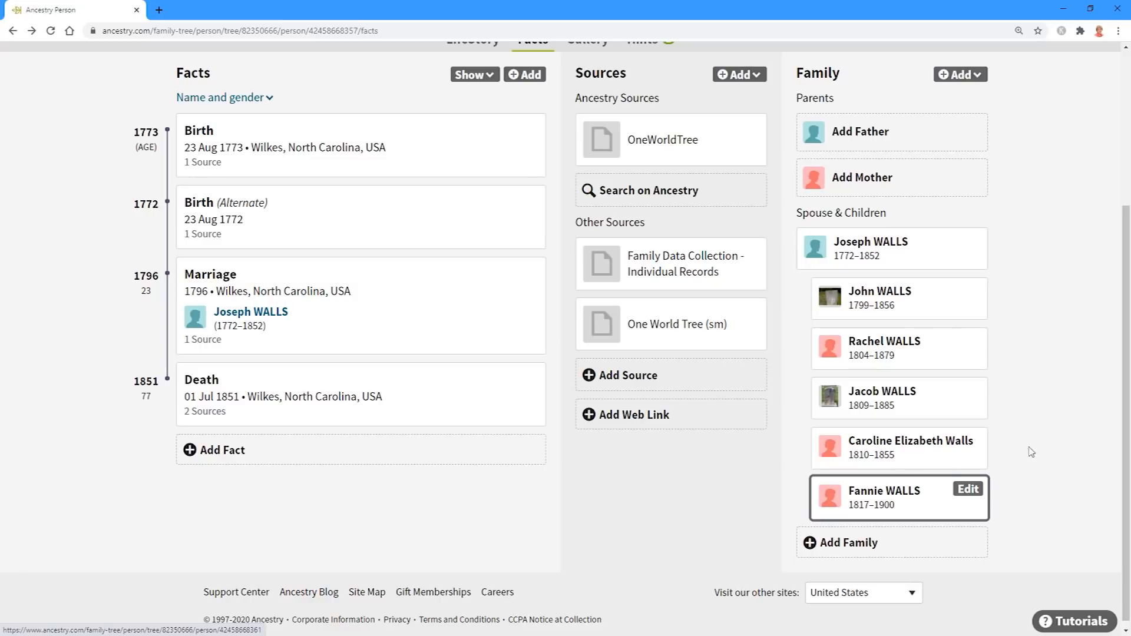
pyautogui.moveTo(1126, 445); pyautogui.dragTo(1125, 289)
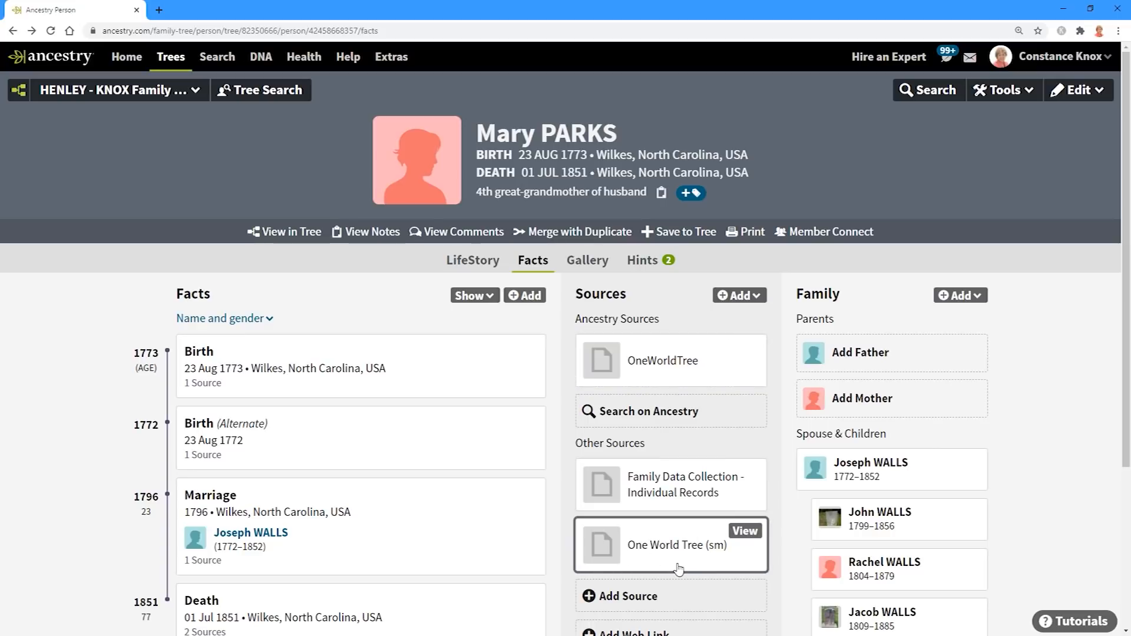
# Open the person's Ancestry Member Trees hint for review and select all of its member trees
pyautogui.click(654, 261)
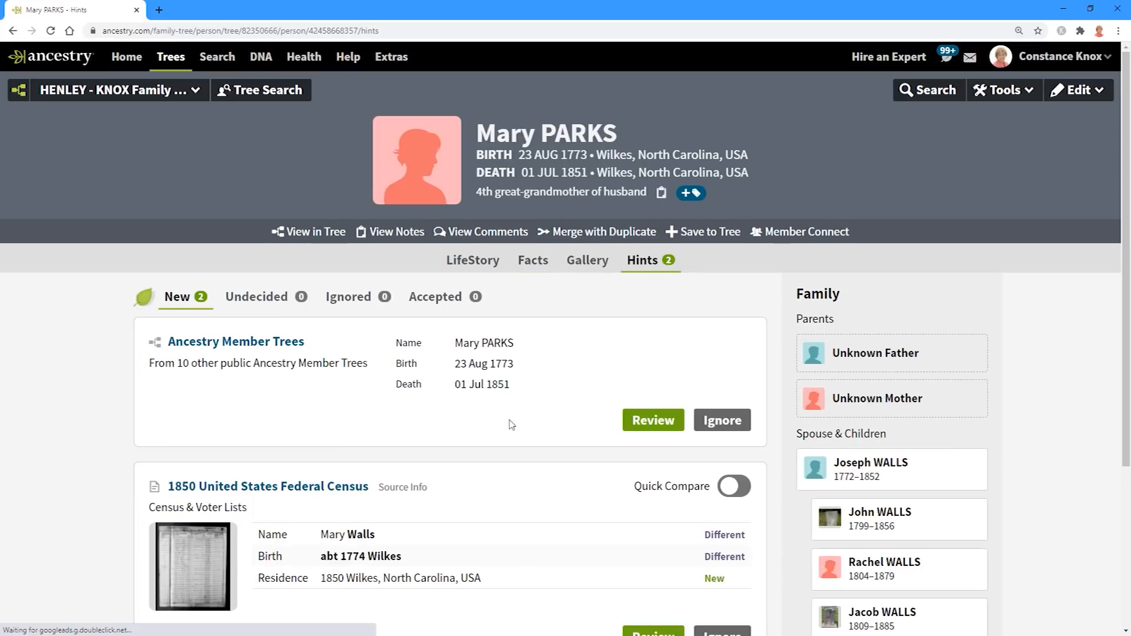
pyautogui.scroll(-1, 510, 422)
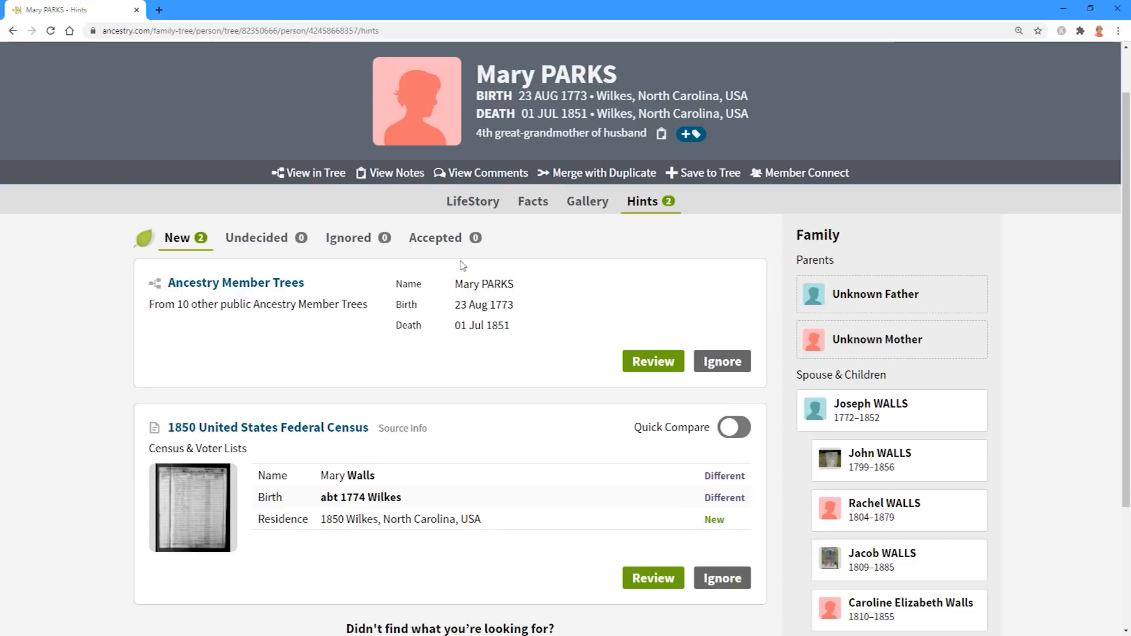
pyautogui.click(653, 362)
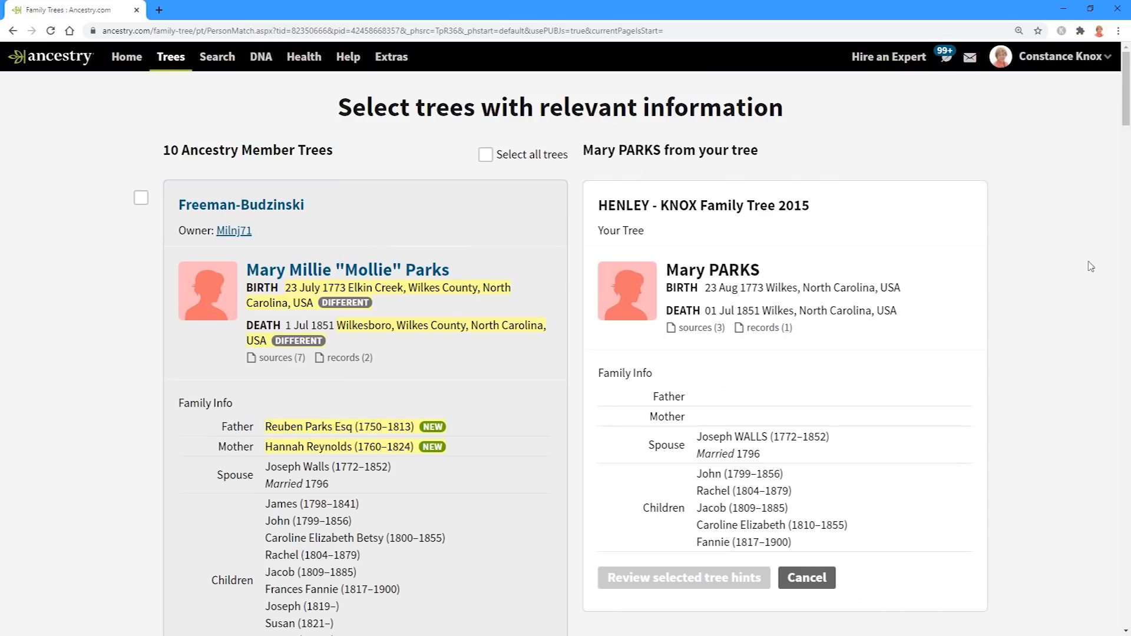
pyautogui.scroll(-9, 1090, 267)
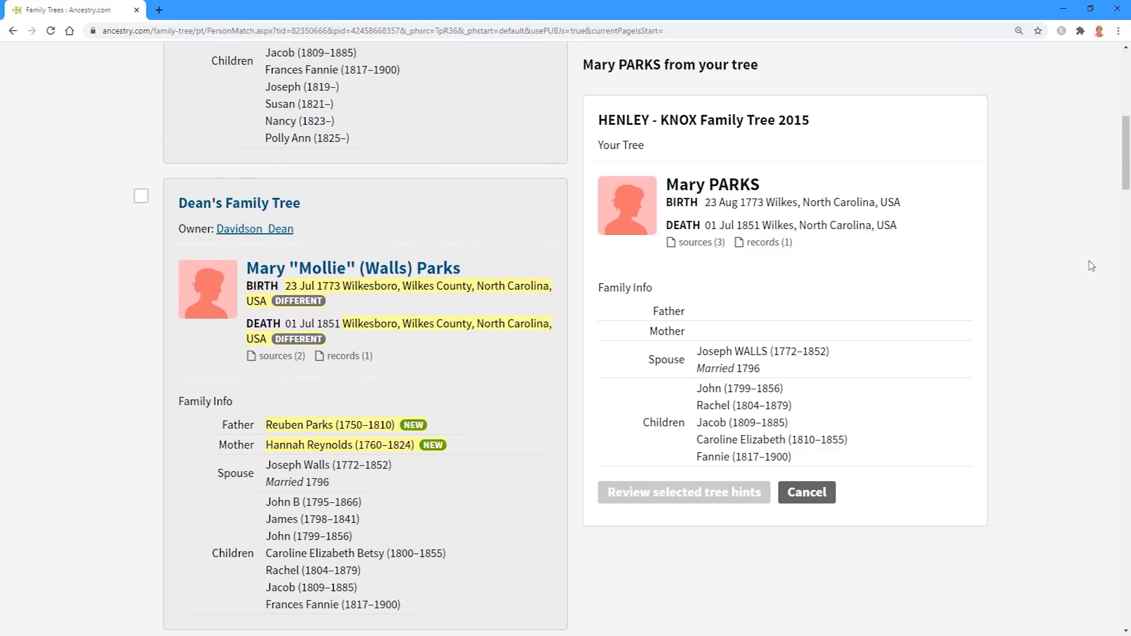
pyautogui.scroll(-3, 1090, 265)
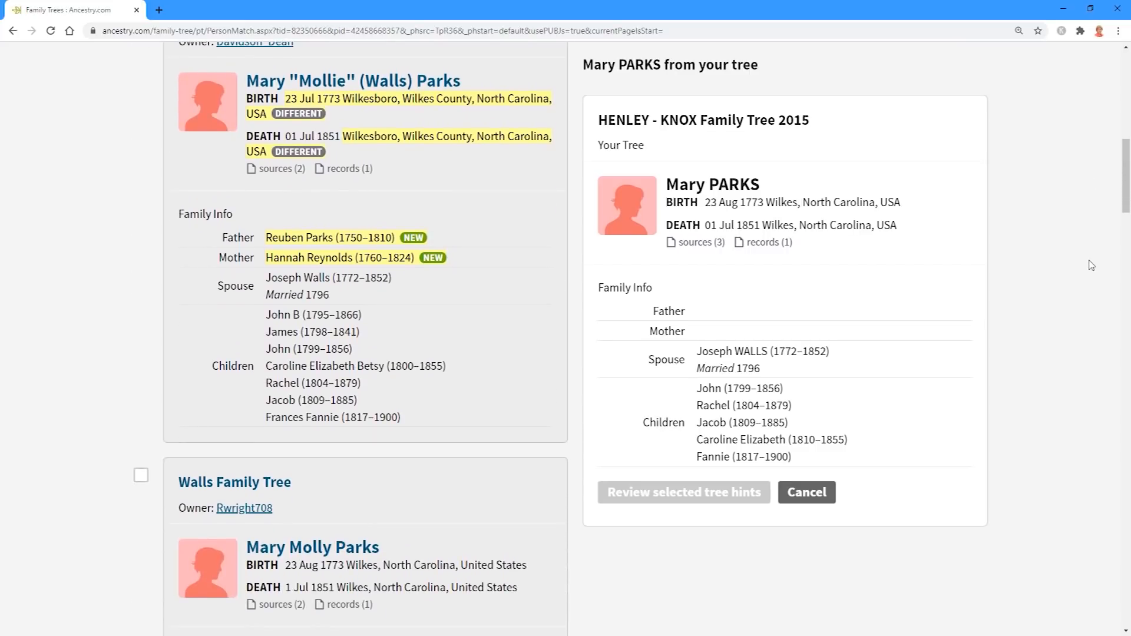
pyautogui.scroll(12, 1091, 265)
pyautogui.click(486, 154)
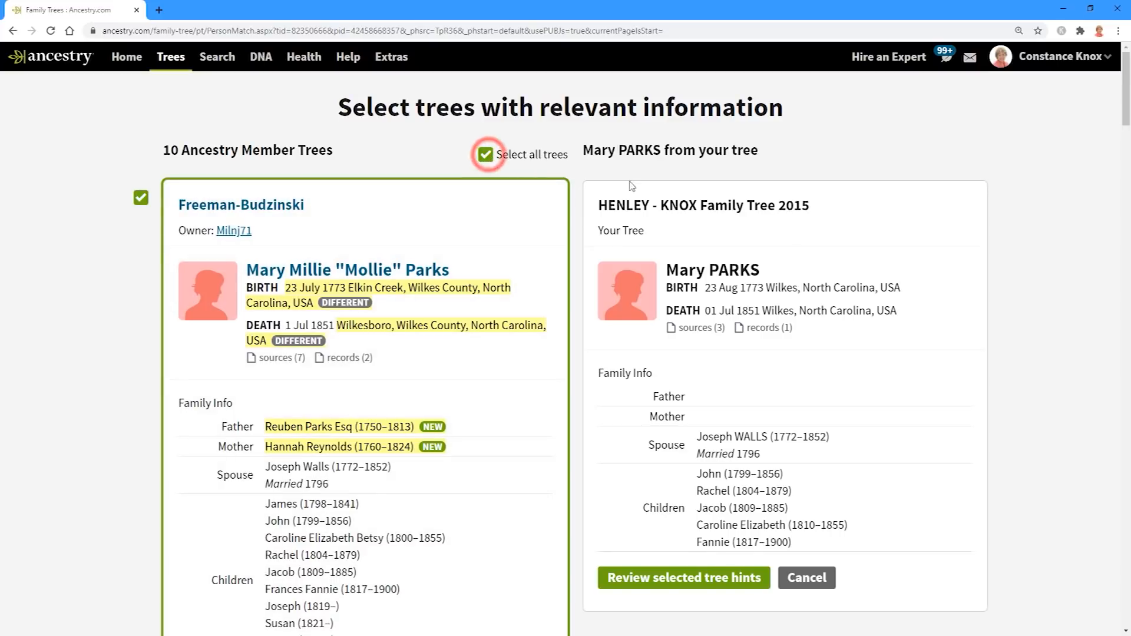
# Review the selected tree hints and take Wilkesboro, Wilkes County, North Carolina, USA as the preferred death place
pyautogui.click(660, 578)
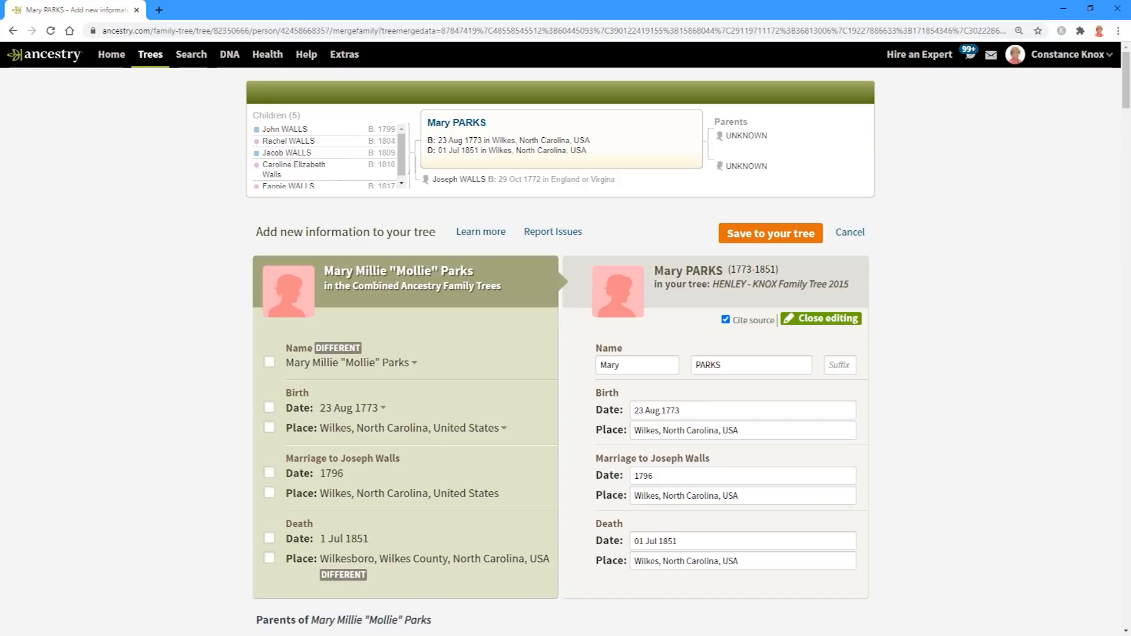
pyautogui.moveTo(1123, 79)
pyautogui.mouseDown()
pyautogui.moveTo(1126, 111)
pyautogui.moveTo(1125, 94)
pyautogui.mouseUp()
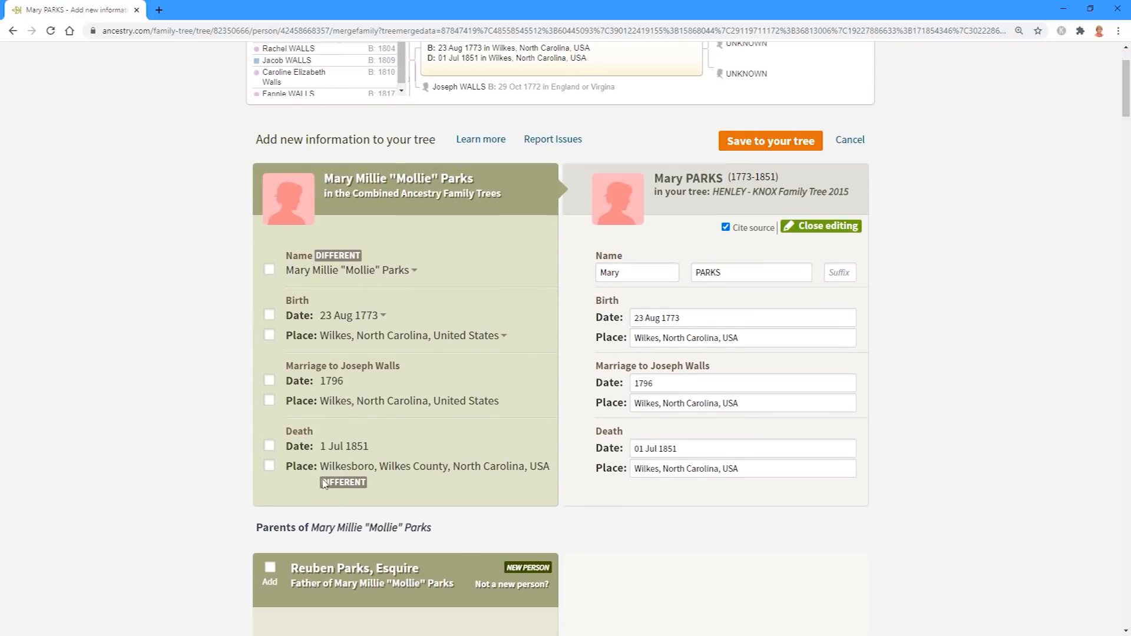
pyautogui.click(269, 470)
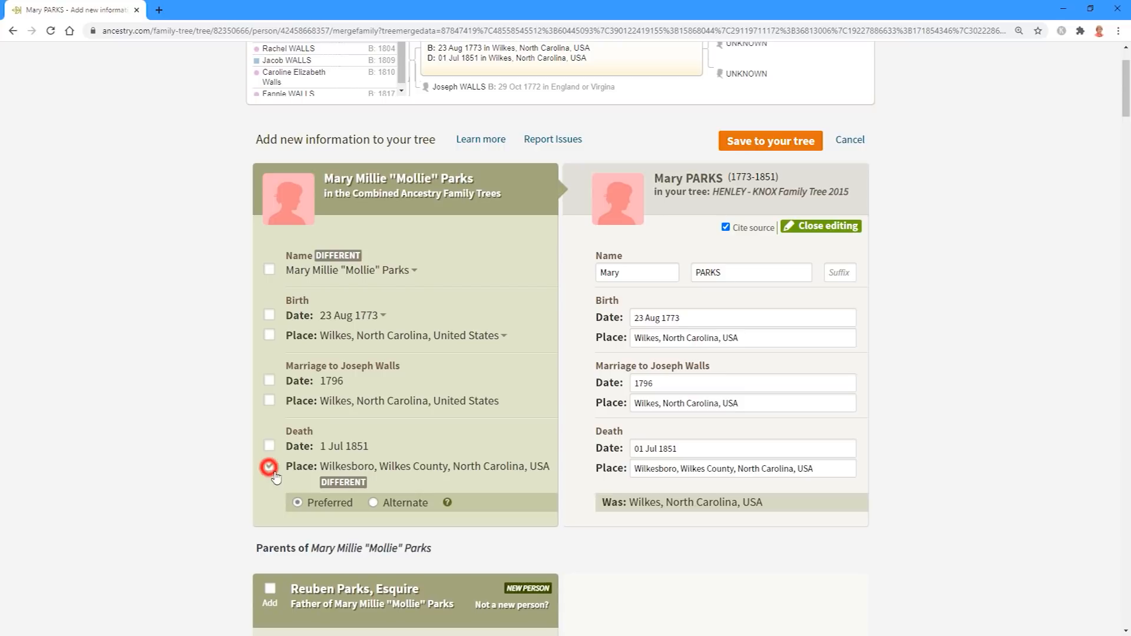
# Examine the suggested parents, spouse and first children, comparing their dates and places with the people already in the tree
pyautogui.scroll(-8, 1059, 295)
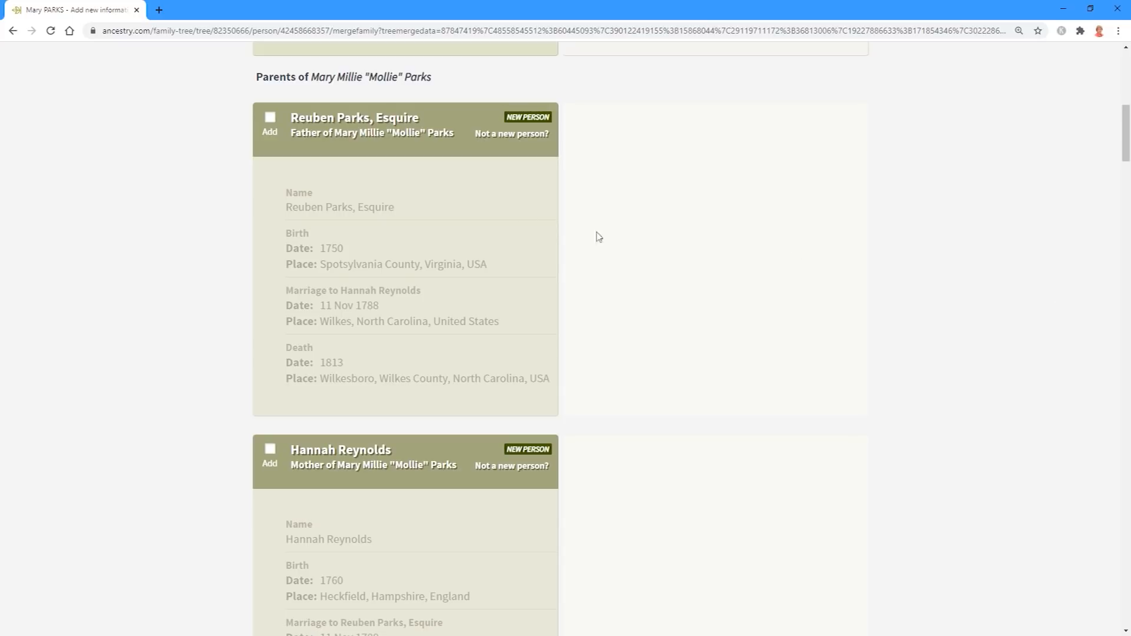
pyautogui.scroll(-5, 671, 321)
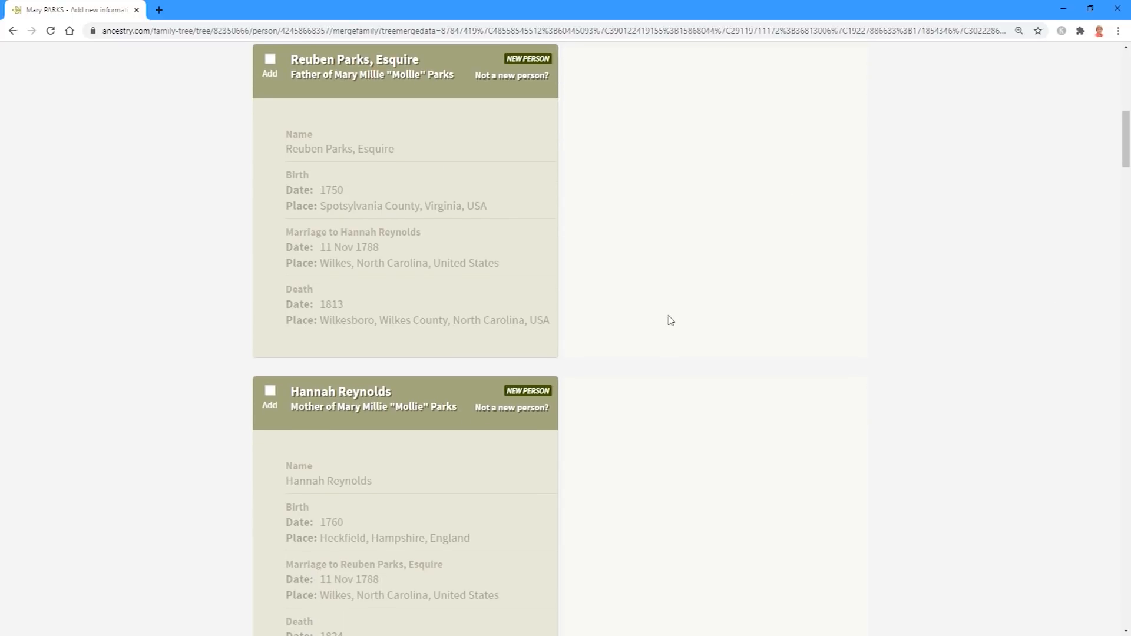
pyautogui.scroll(-7, 696, 313)
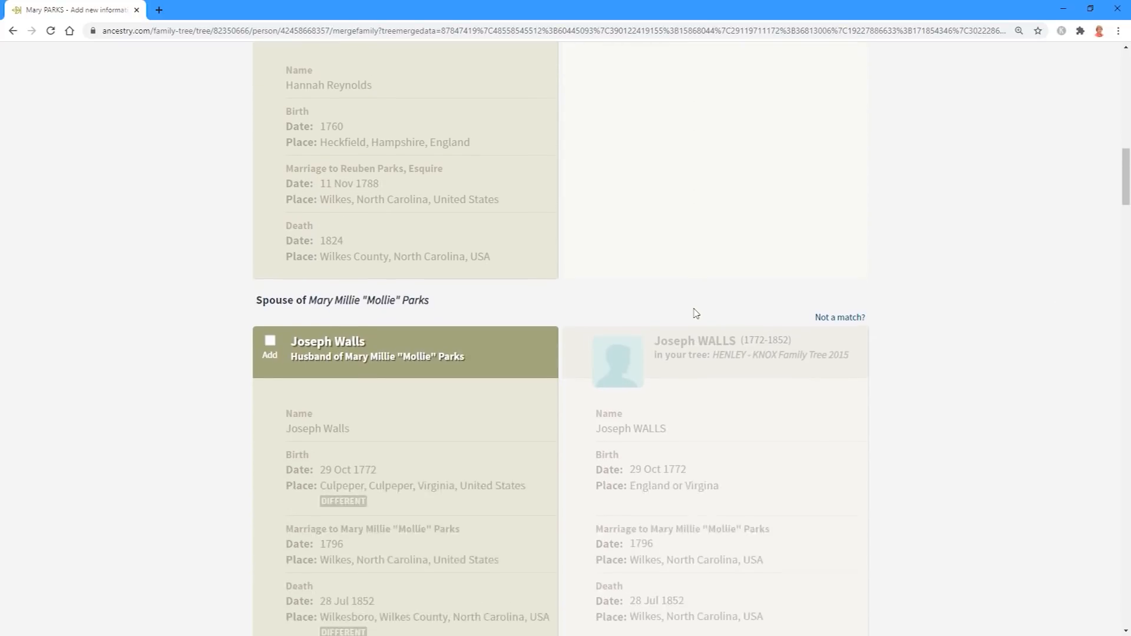
pyautogui.hotkey('ctrl', '-')
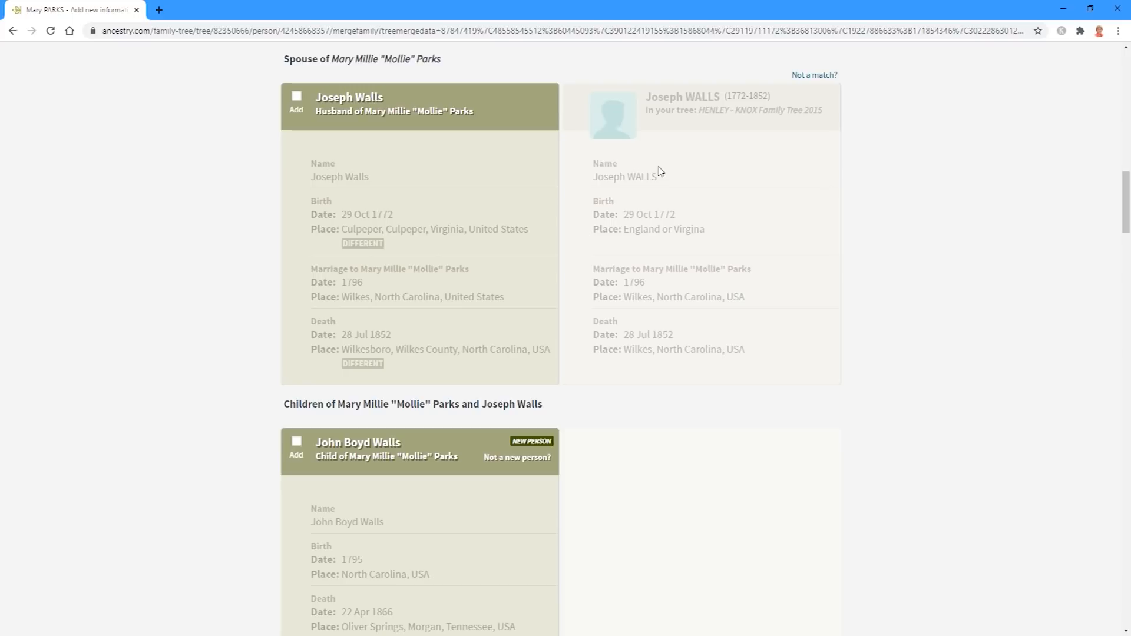
pyautogui.moveTo(1126, 196); pyautogui.dragTo(1125, 231)
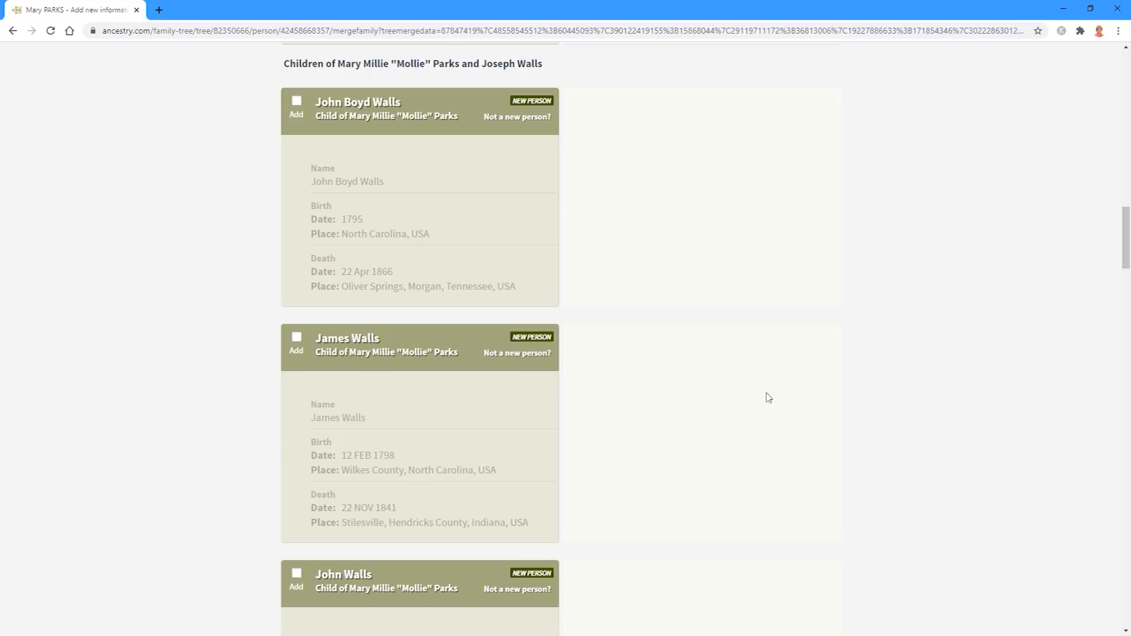
pyautogui.scroll(-4, 757, 405)
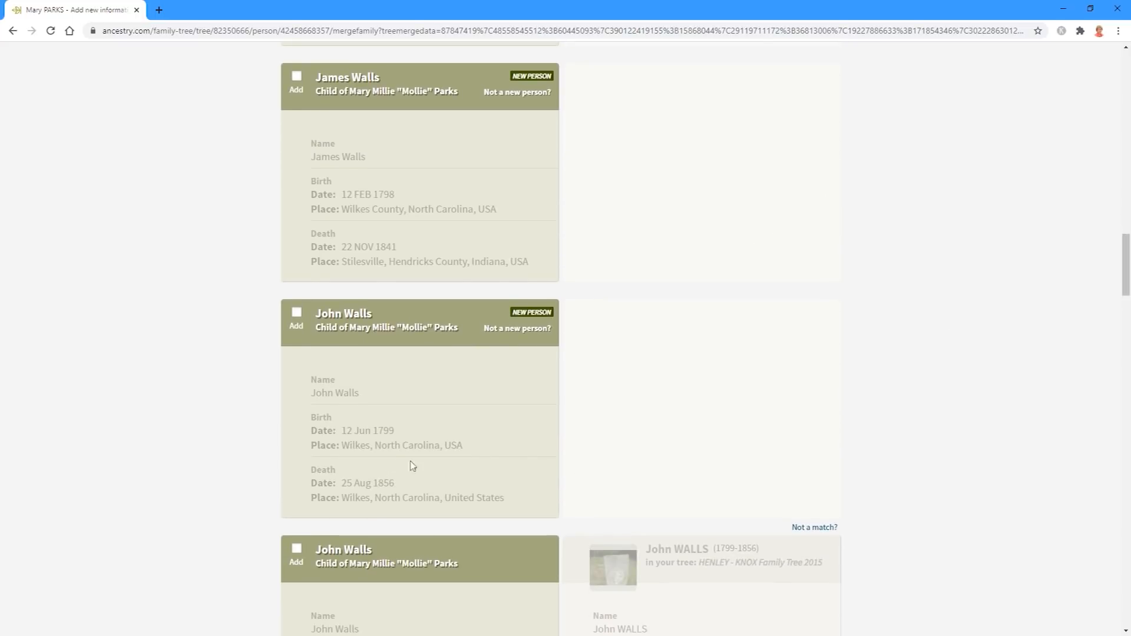
pyautogui.scroll(2, 335, 105)
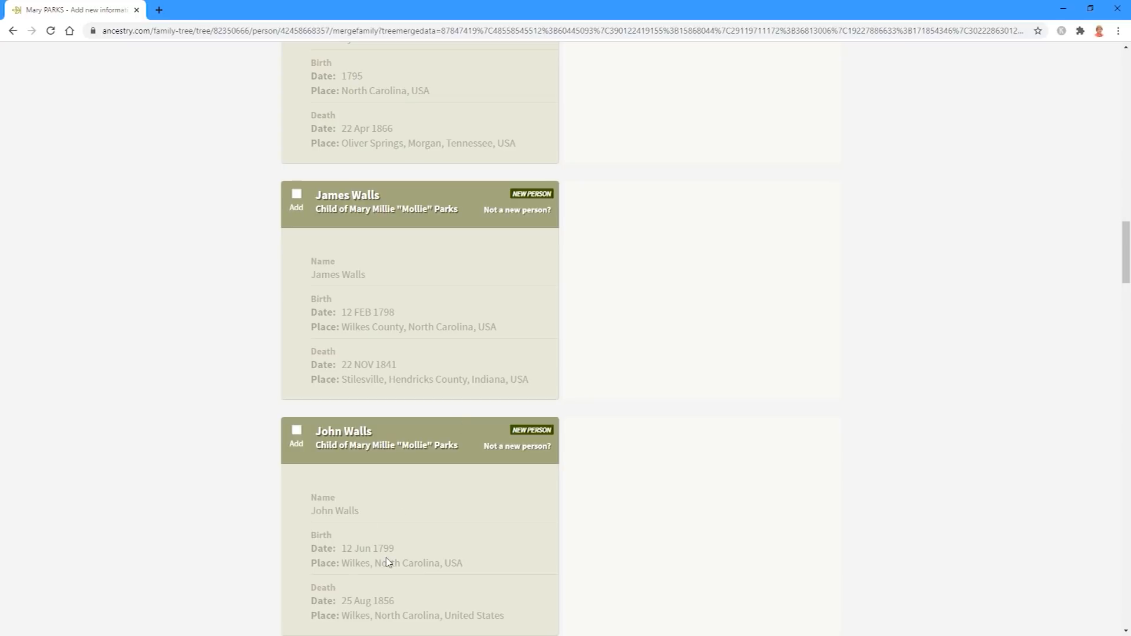
pyautogui.scroll(-6, 713, 510)
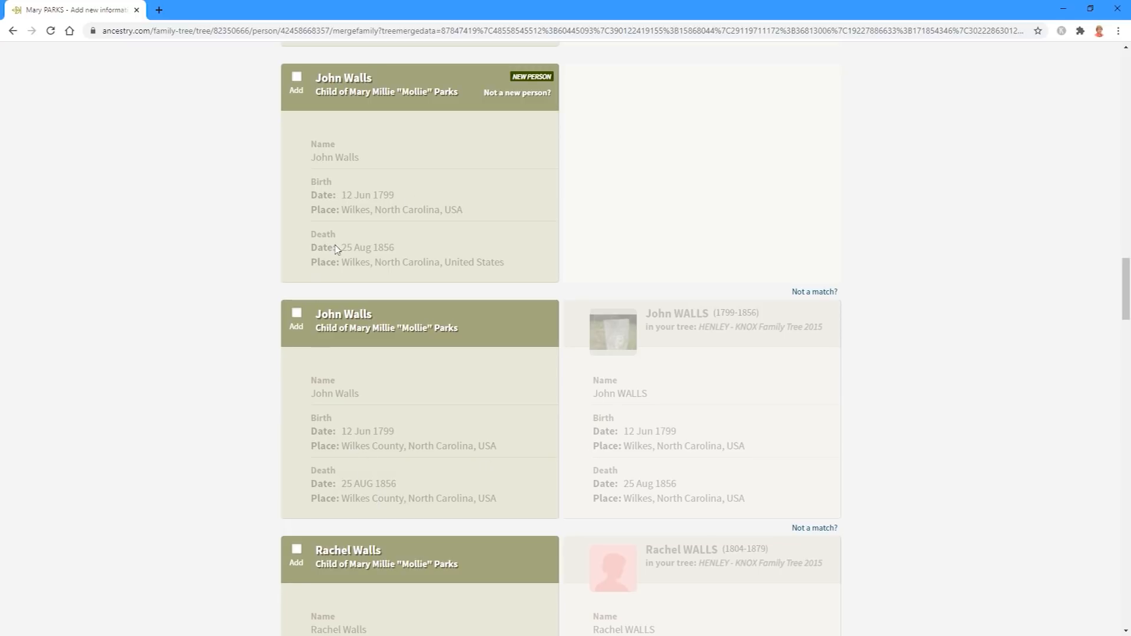
pyautogui.click(297, 78)
pyautogui.click(295, 340)
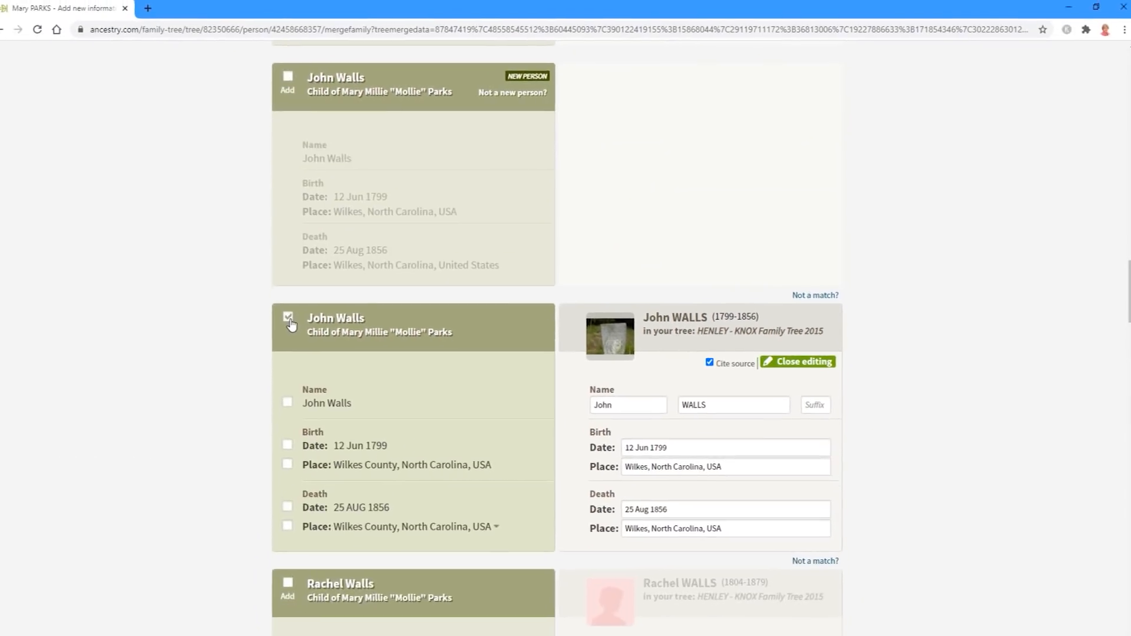
pyautogui.click(297, 313)
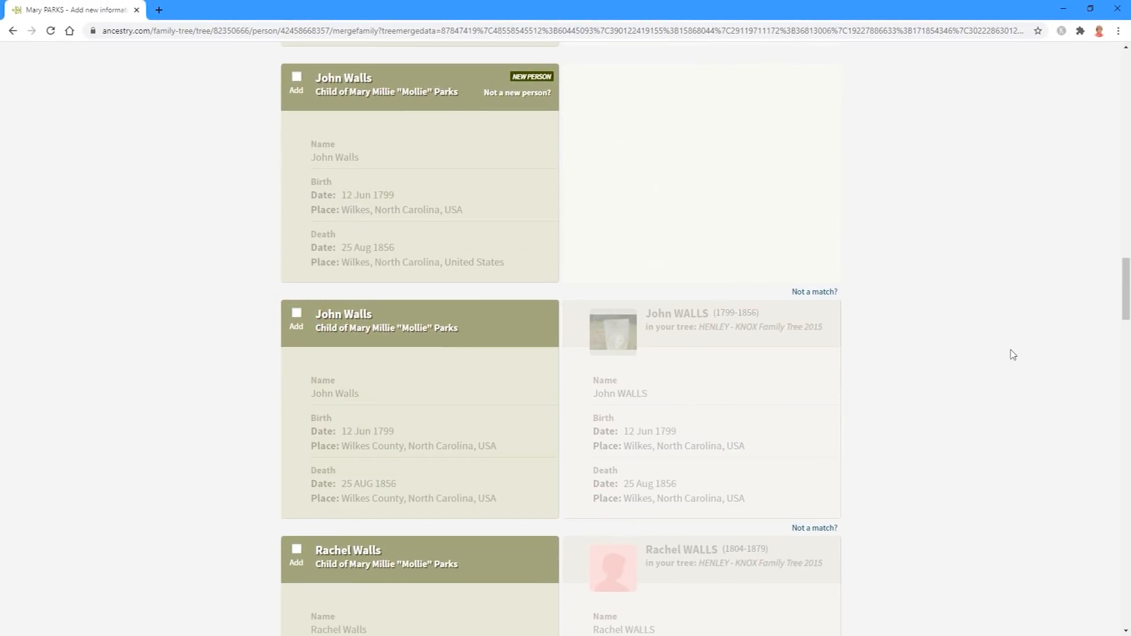
# Compare the remaining suggested children with those in the tree, checking new-person entries against matched children with the same name
pyautogui.moveTo(1123, 285); pyautogui.dragTo(1118, 382)
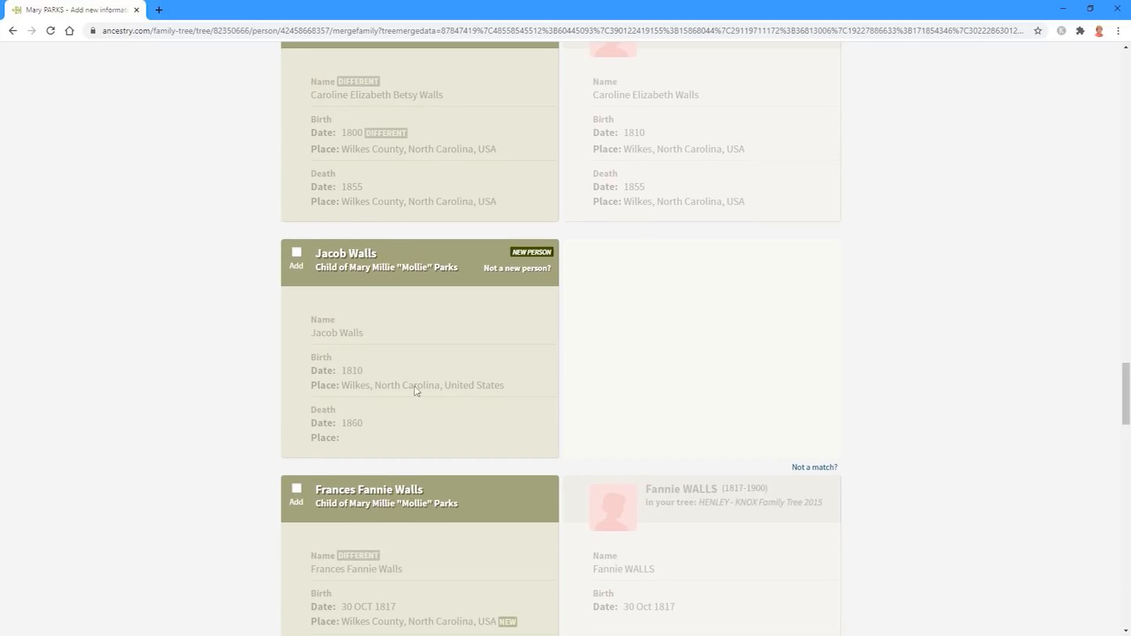
pyautogui.scroll(4, 1093, 415)
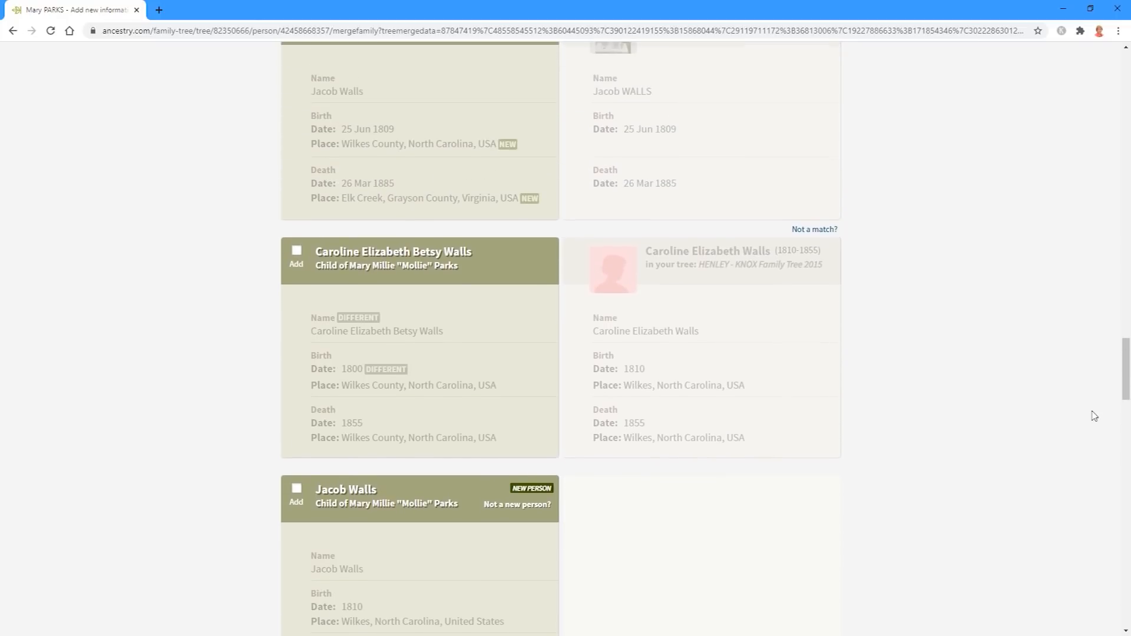
pyautogui.scroll(3, 1094, 416)
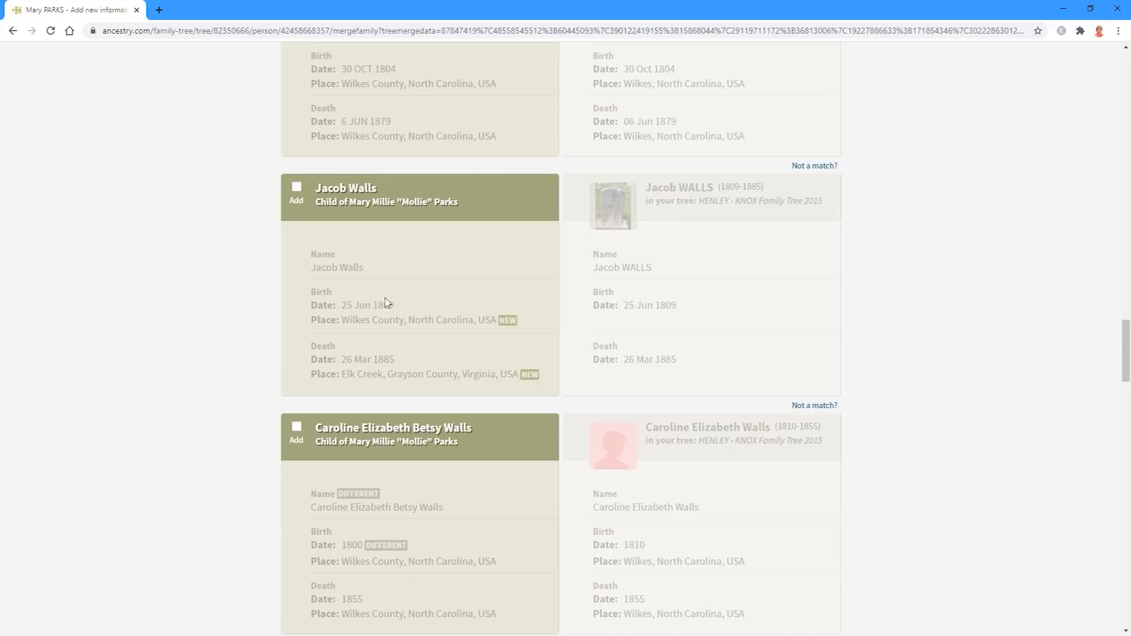
pyautogui.scroll(-4, 478, 321)
pyautogui.scroll(-2, 417, 538)
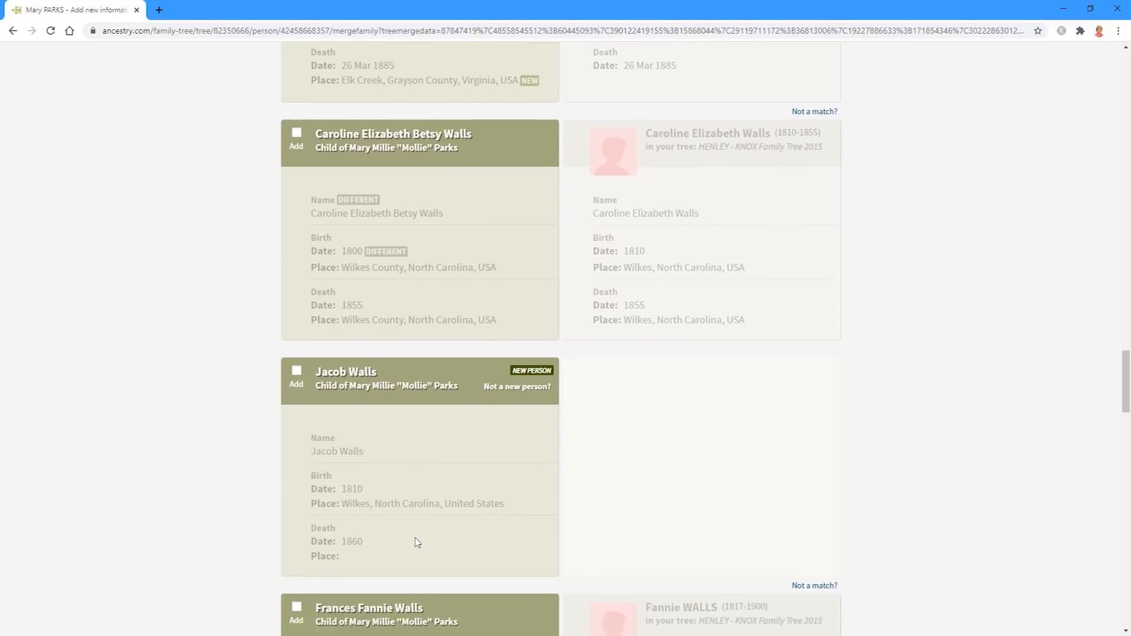
pyautogui.scroll(-3, 462, 501)
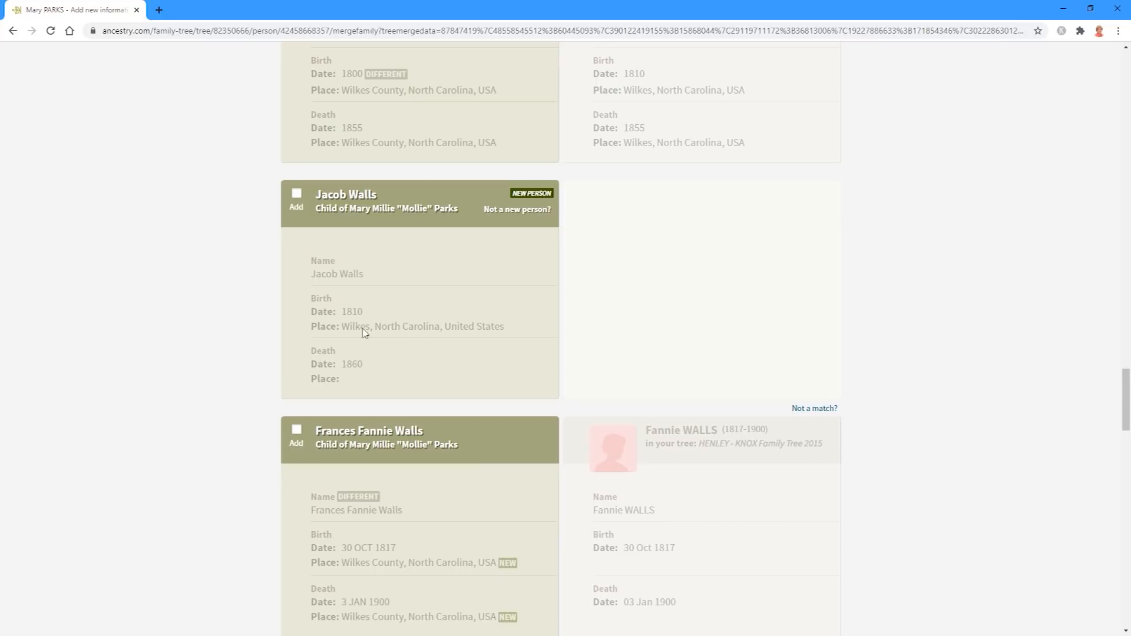
pyautogui.scroll(-1, 416, 392)
pyautogui.scroll(-3, 417, 395)
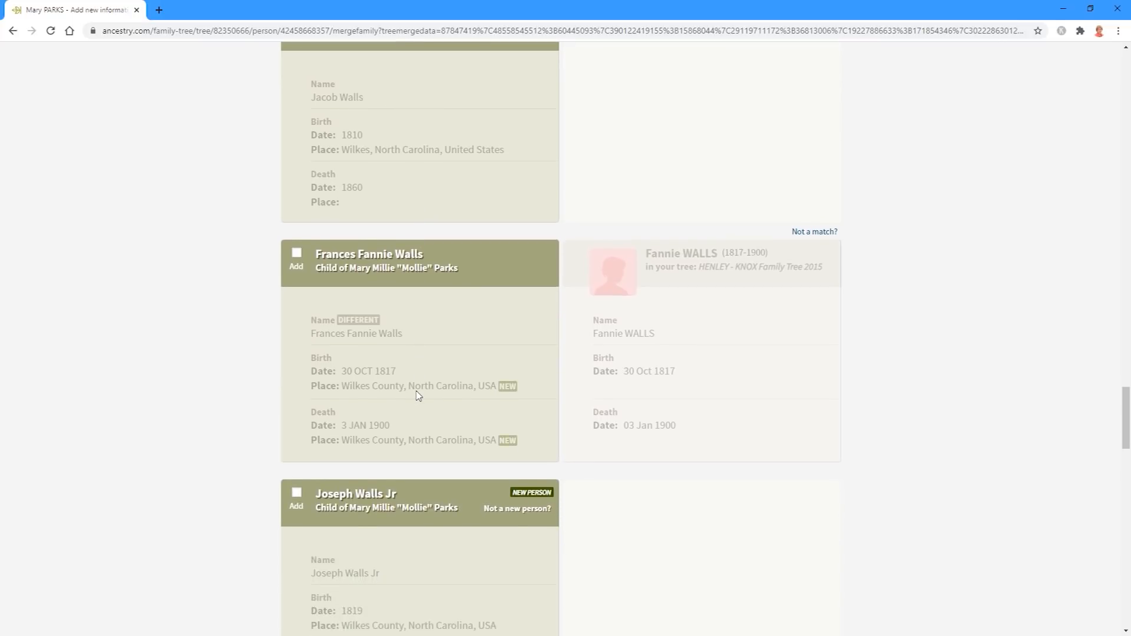
pyautogui.scroll(3, 421, 393)
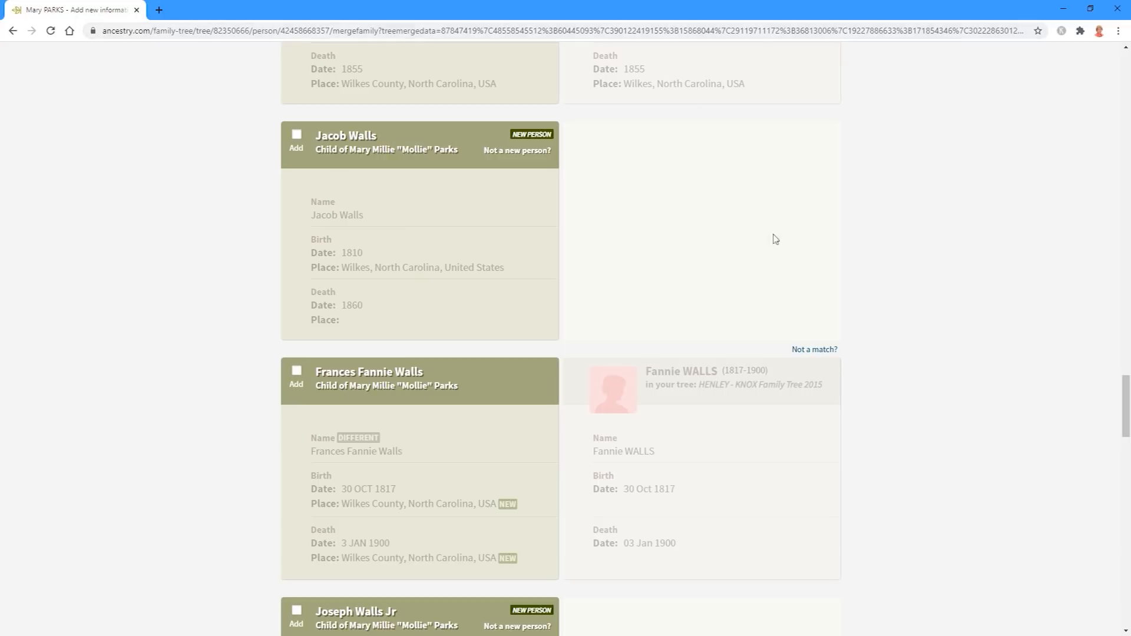
pyautogui.scroll(1, 1052, 522)
pyautogui.scroll(-3, 1055, 528)
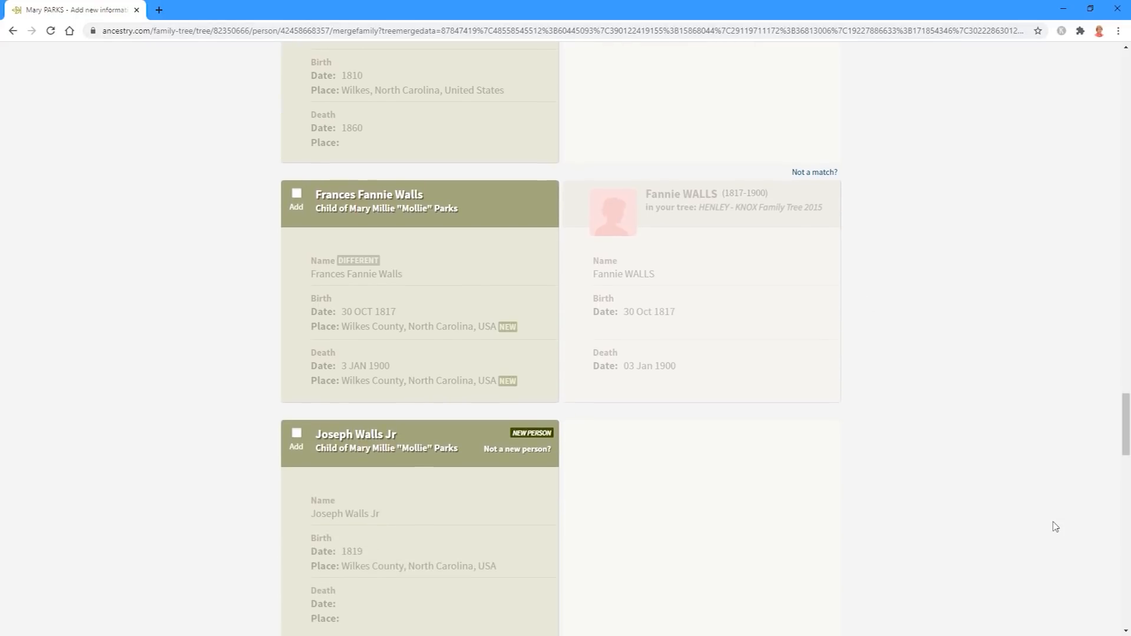
pyautogui.scroll(-6, 1055, 526)
# Save the selected member-tree information to the tree without adding any of the suggested relatives
pyautogui.scroll(10, 1053, 522)
pyautogui.scroll(15, 1049, 516)
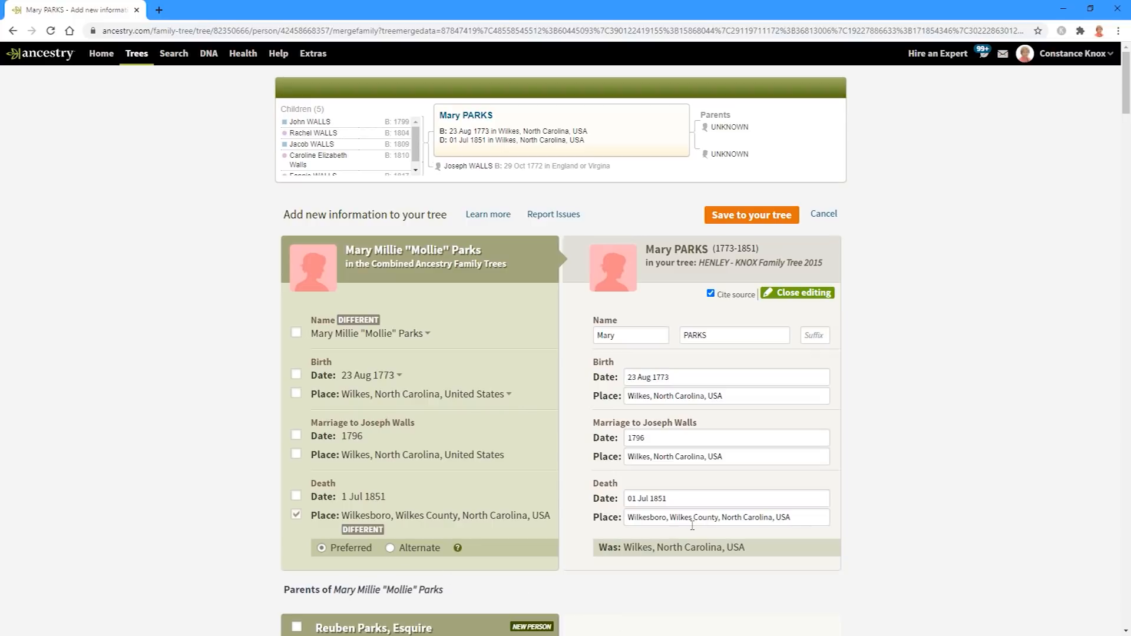
pyautogui.click(781, 214)
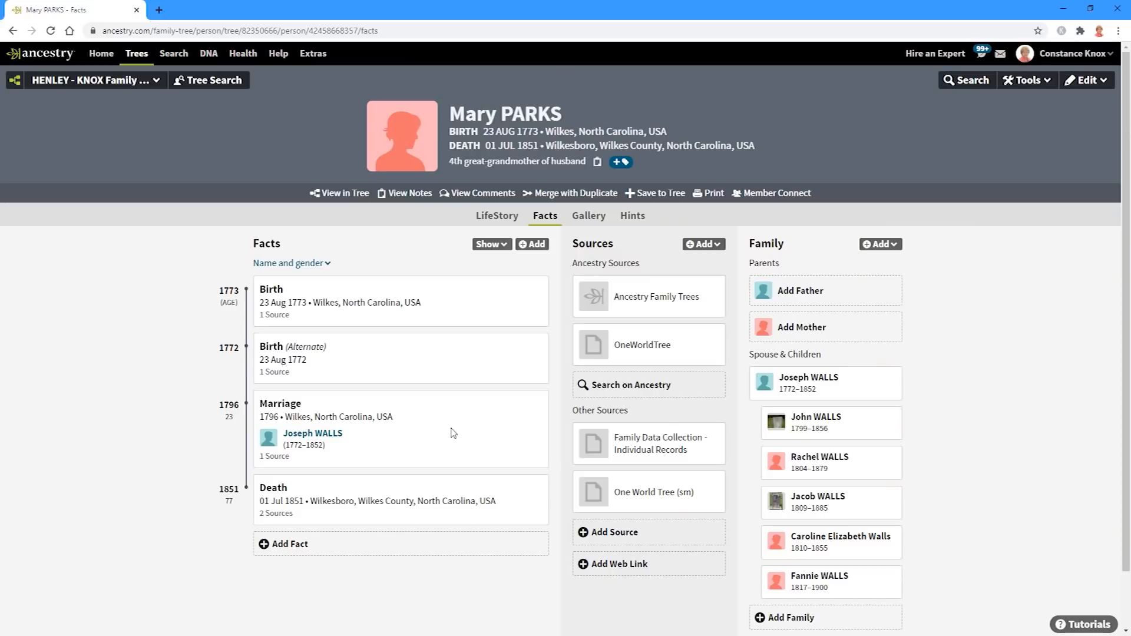